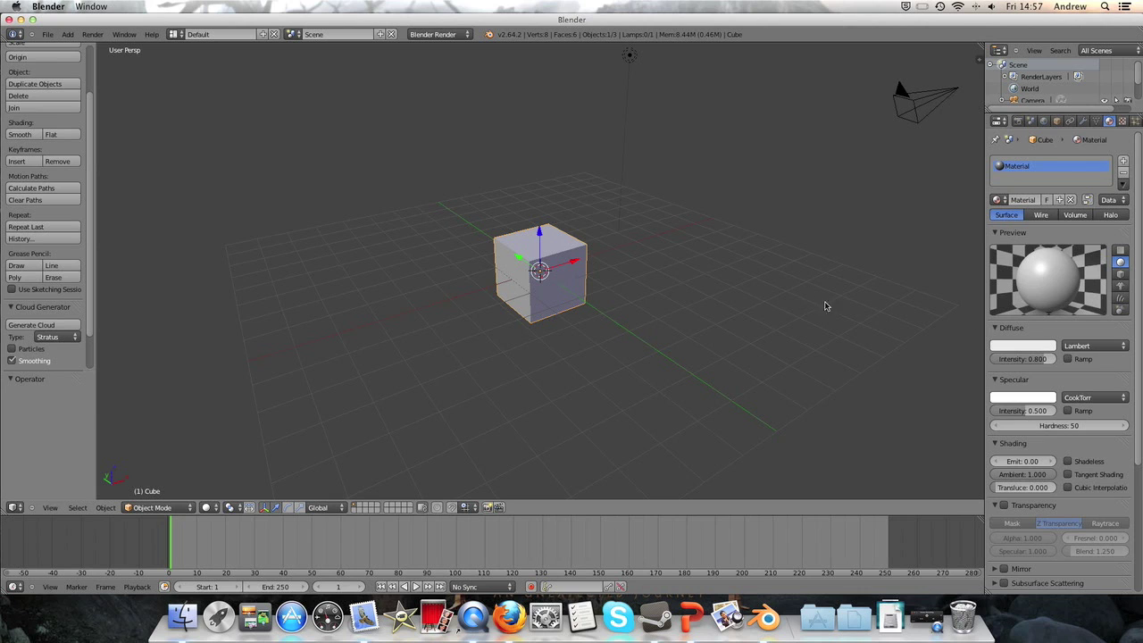
pyautogui.scroll(-4, 1091, 345)
pyautogui.scroll(-7, 552, 279)
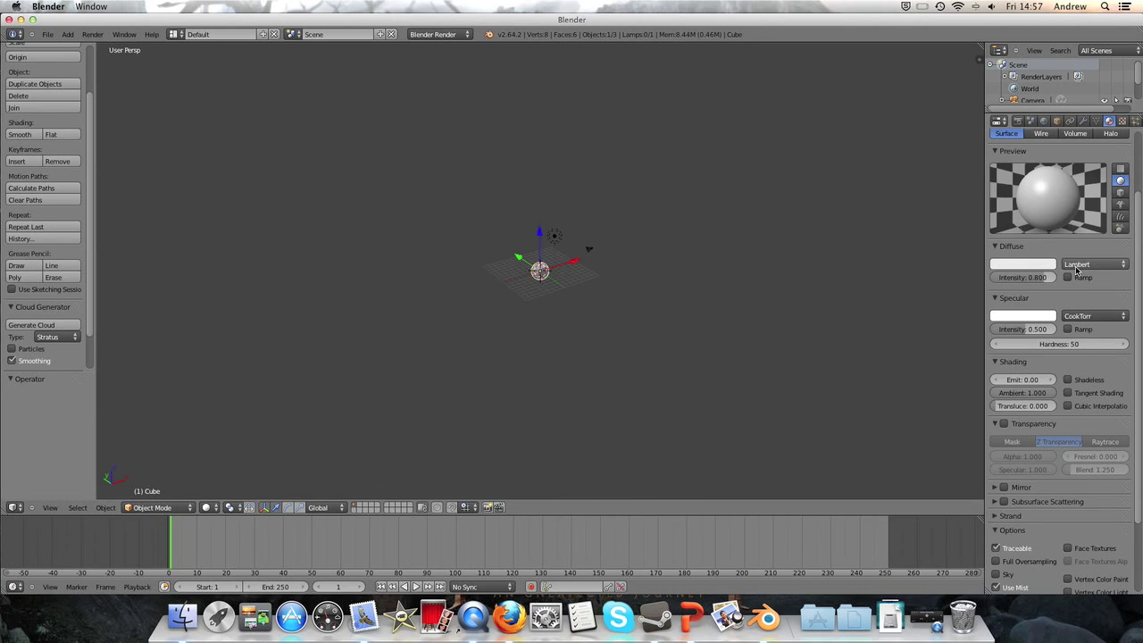
pyautogui.scroll(9, 551, 279)
pyautogui.scroll(-6, 553, 278)
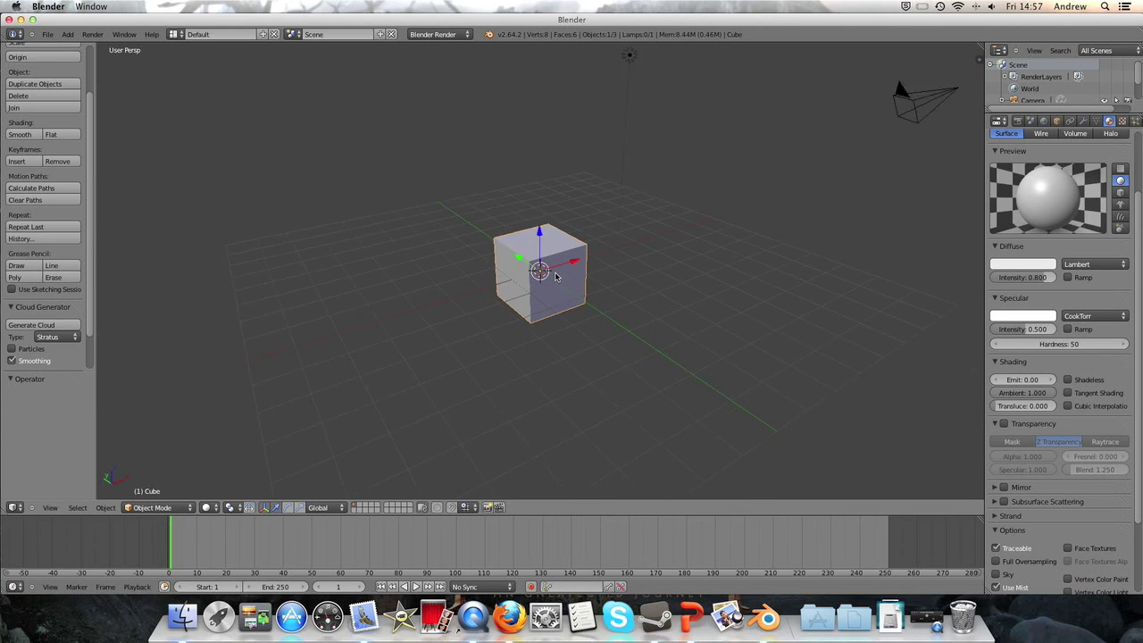
pyautogui.scroll(4, 632, 275)
pyautogui.scroll(-3, 632, 275)
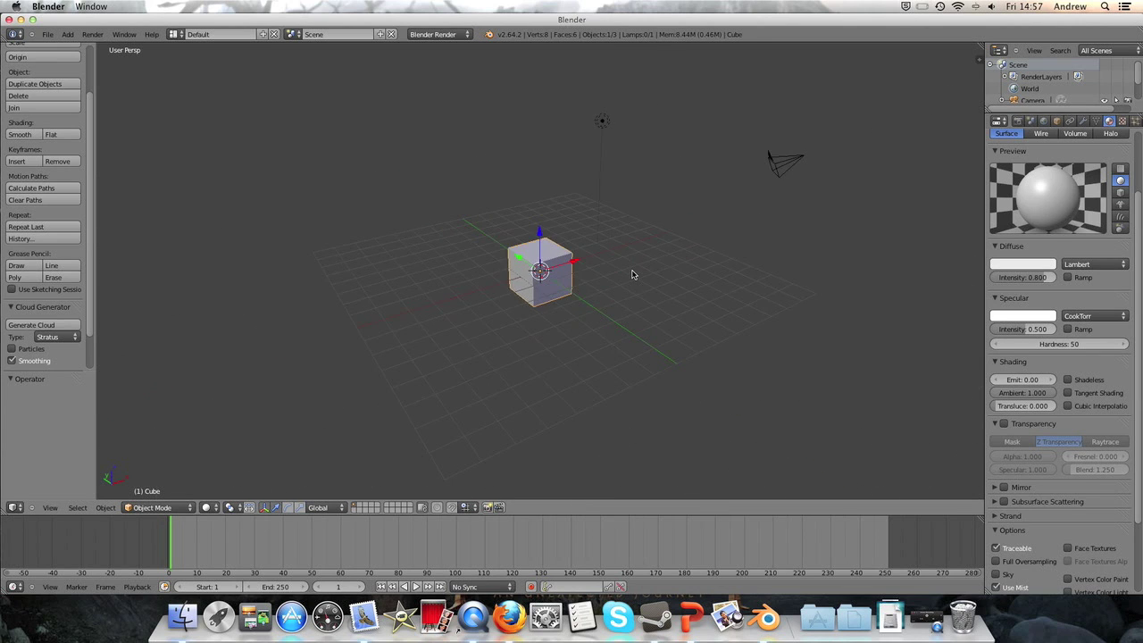
pyautogui.scroll(1, 632, 274)
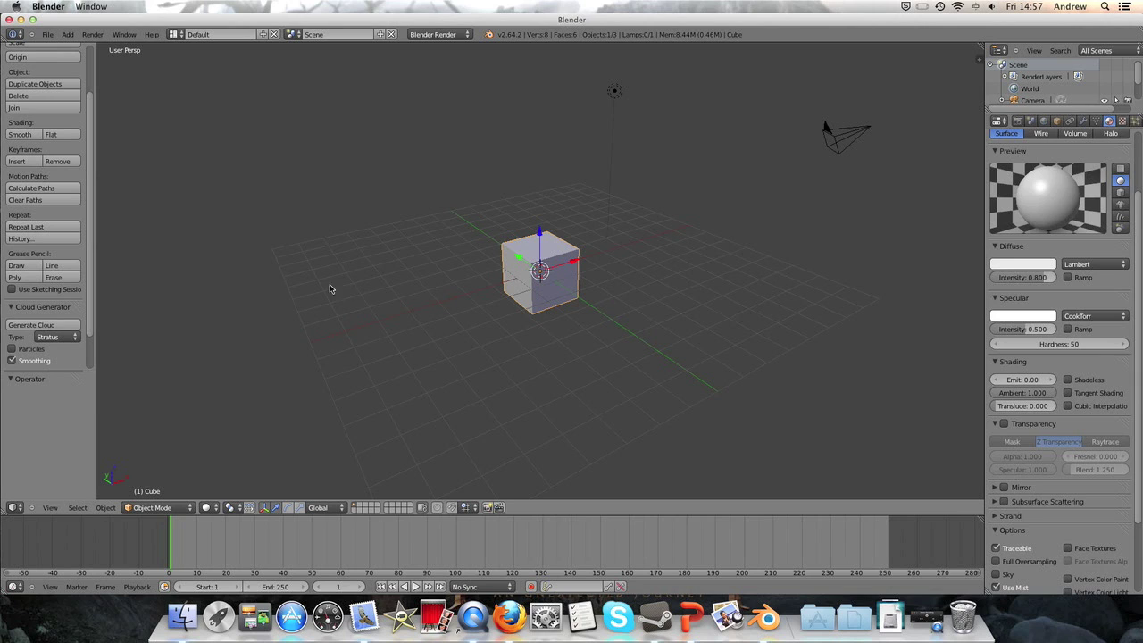
pyautogui.scroll(3, 1071, 243)
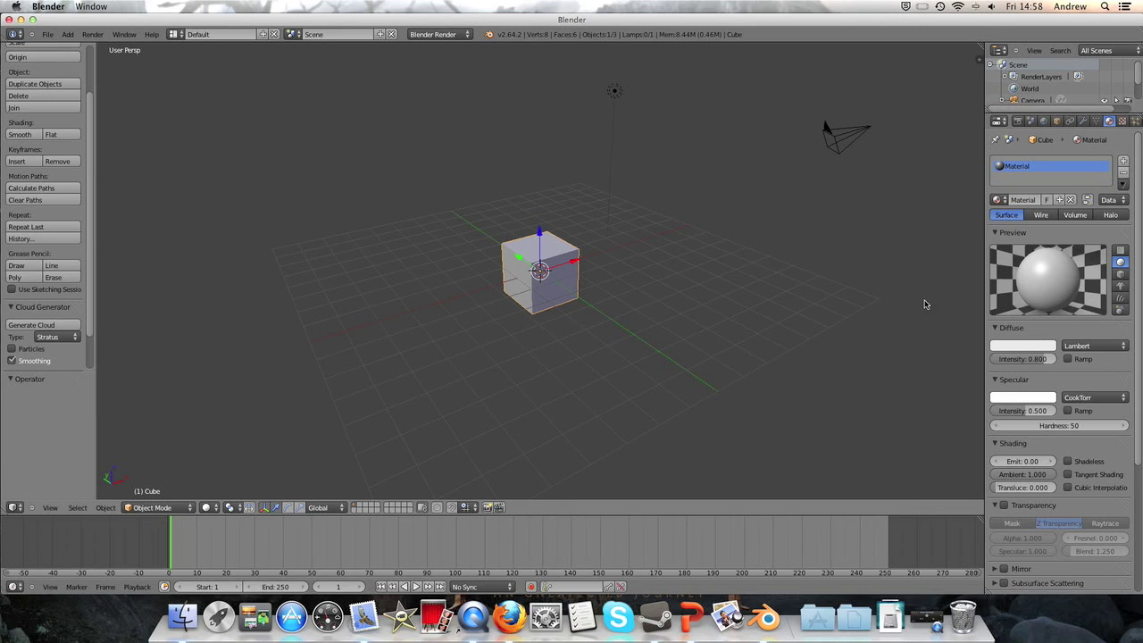
# Inspect the lamp's settings, followed by the cube's modifier and material settings.
pyautogui.rightClick(613, 91)
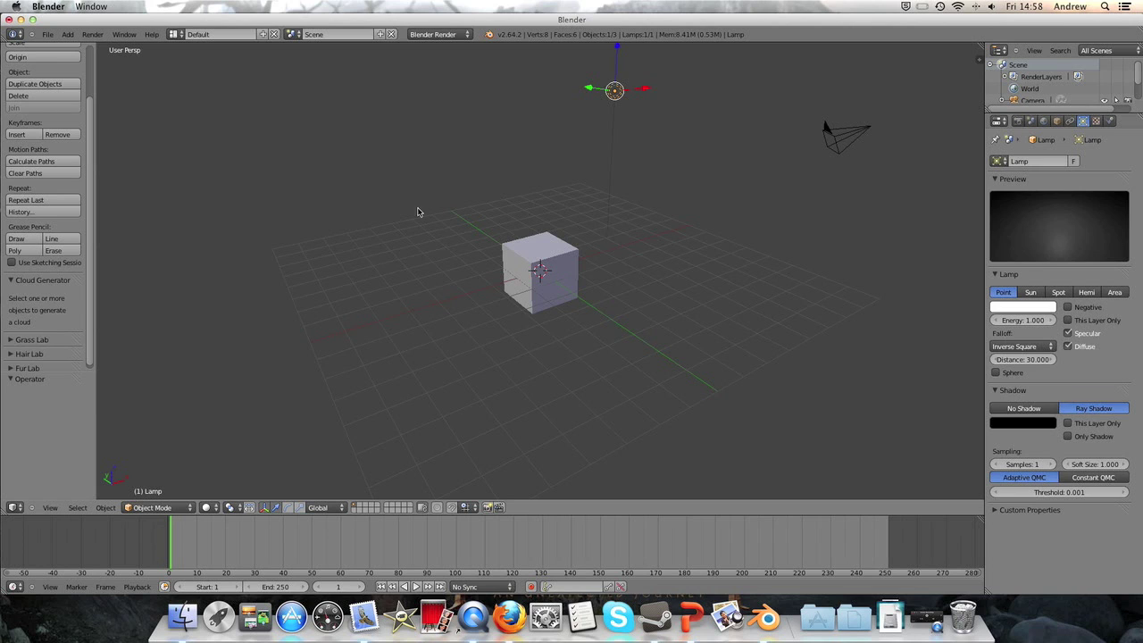
pyautogui.rightClick(542, 261)
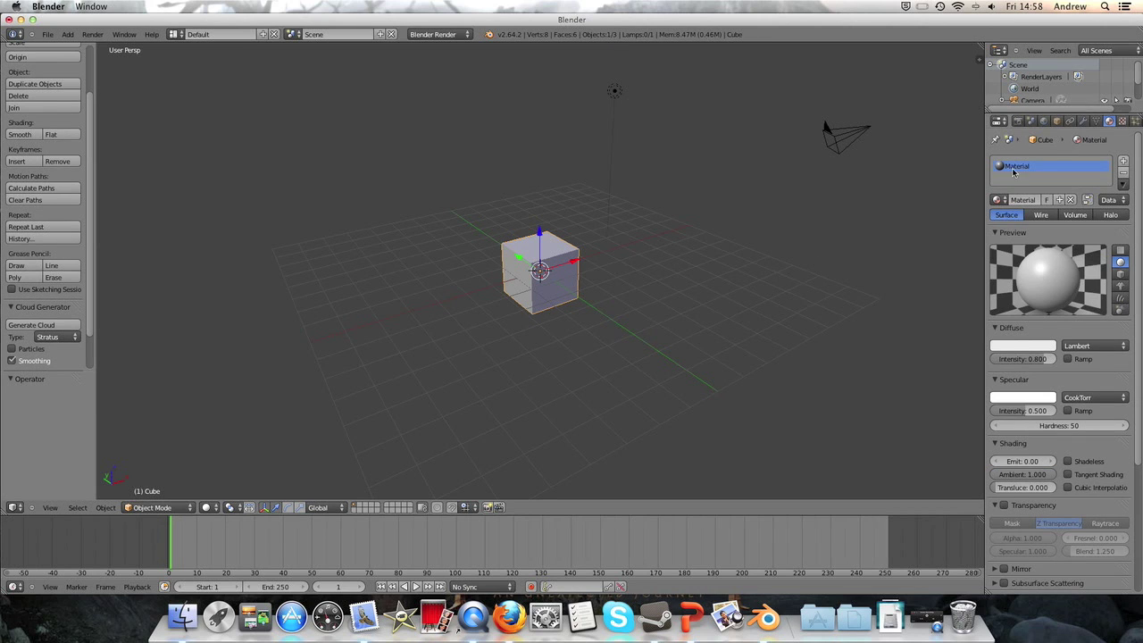
pyautogui.click(1083, 121)
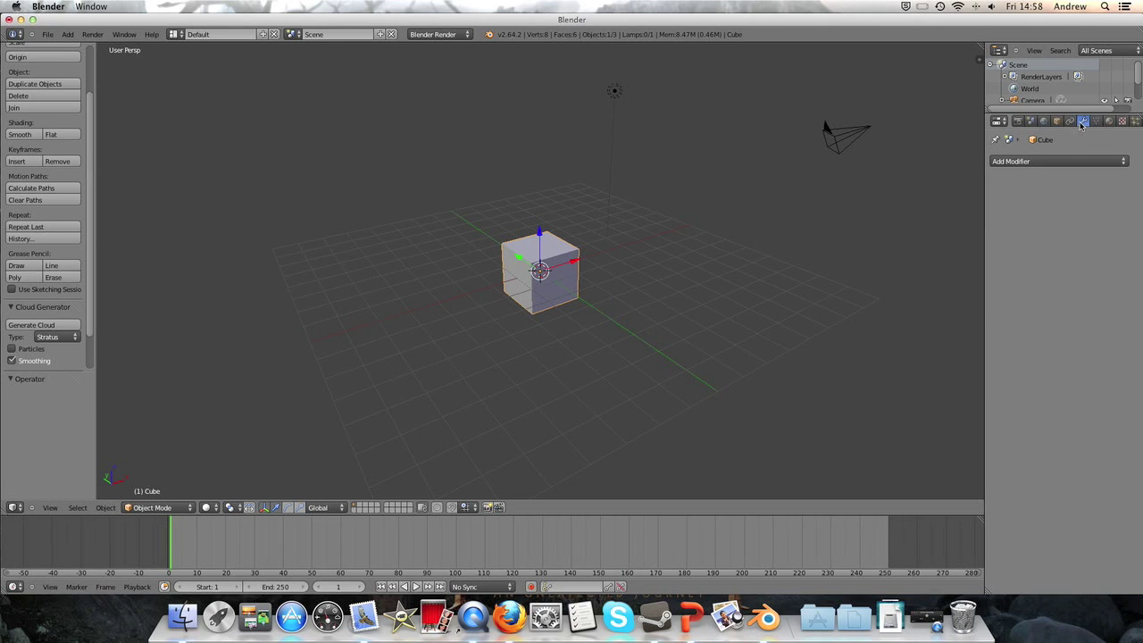
pyautogui.click(1108, 120)
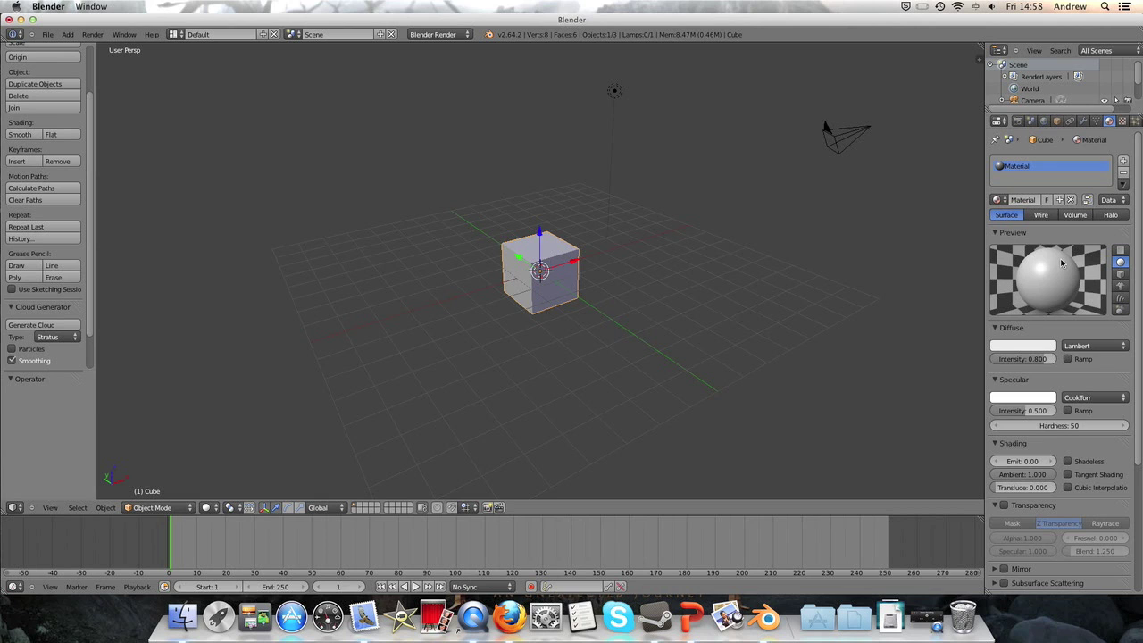
# Add a UV sphere mesh to the scene.
pyautogui.scroll(1, 1042, 189)
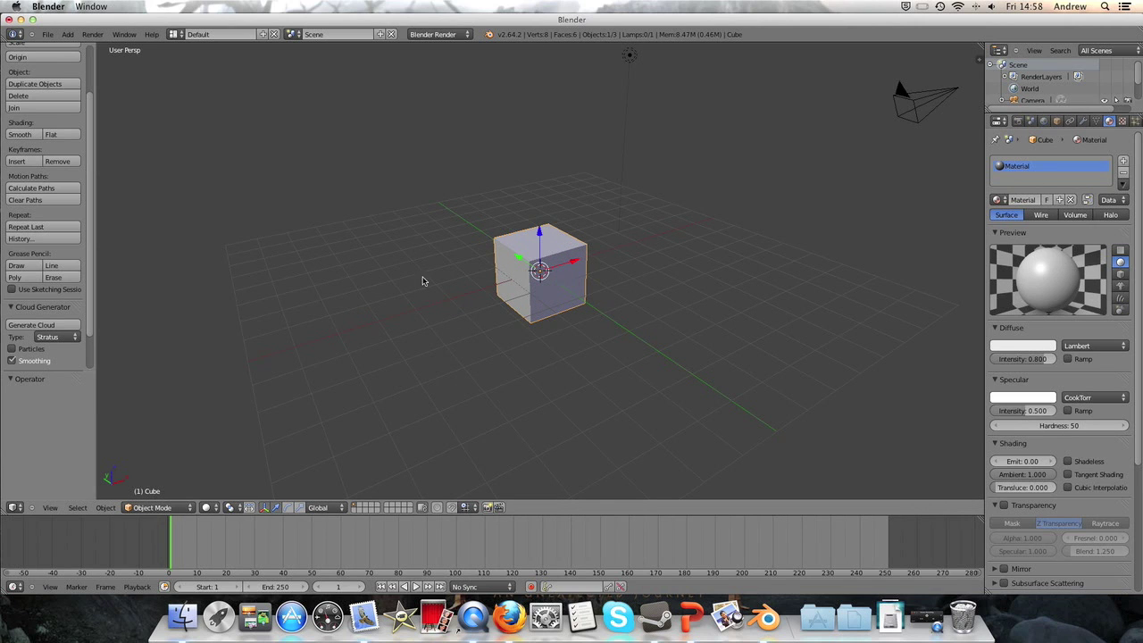
pyautogui.scroll(-2, 592, 370)
pyautogui.scroll(2, 592, 368)
pyautogui.scroll(-1, 589, 359)
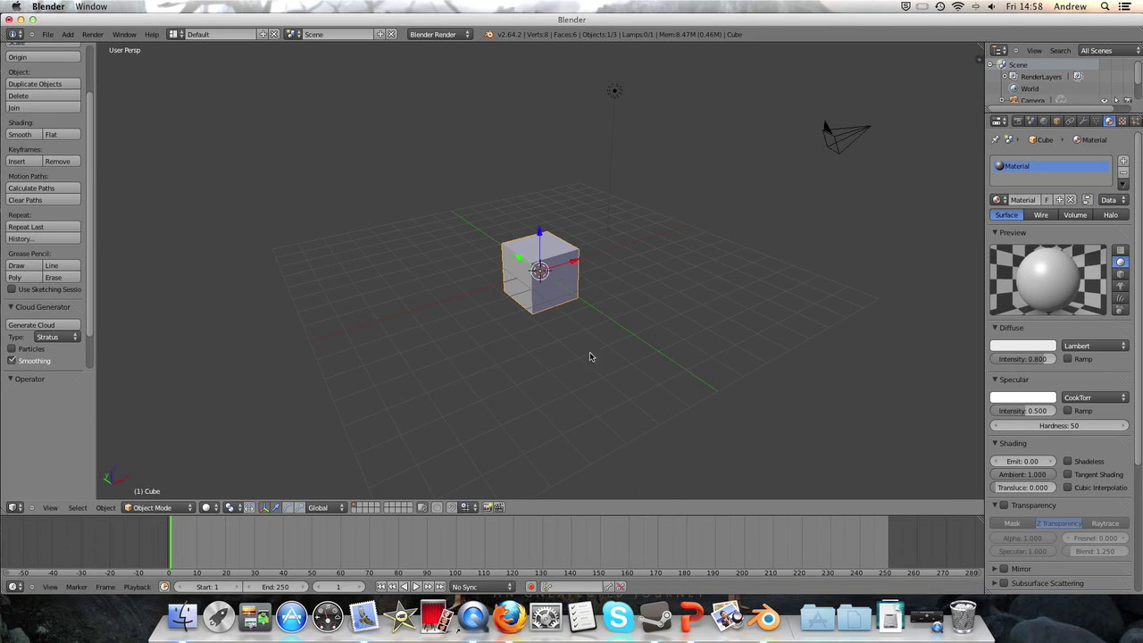
pyautogui.click(66, 34)
pyautogui.moveTo(75, 48)
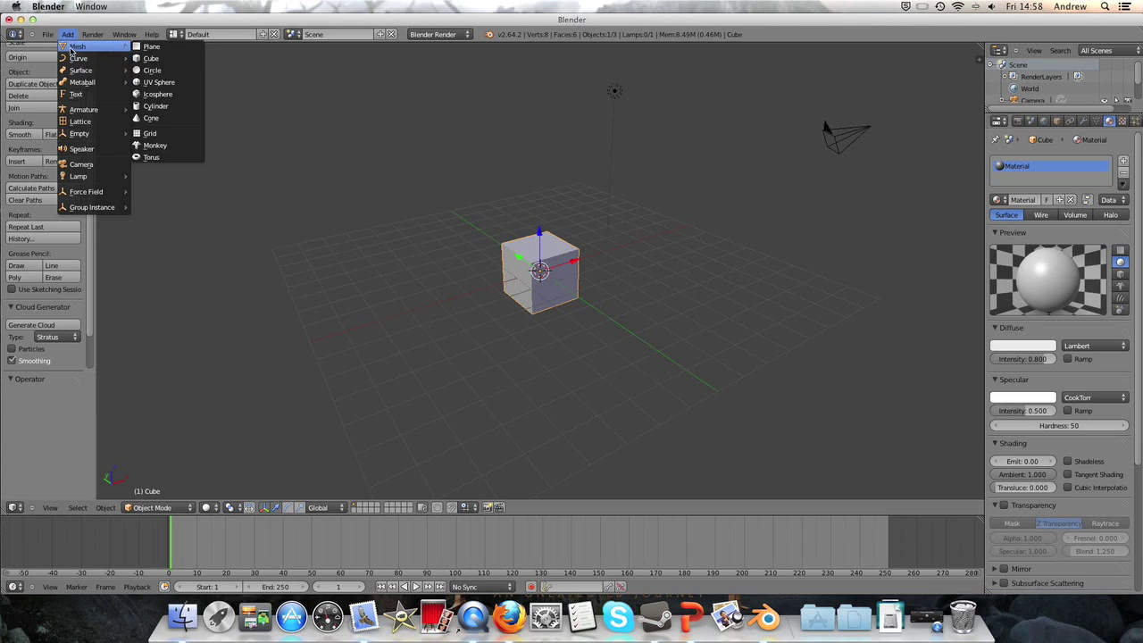
pyautogui.click(153, 81)
# Move the sphere a short way along X and about 2.7 units along Y, clear of the cube.
pyautogui.moveTo(613, 257); pyautogui.dragTo(592, 275, button='middle')
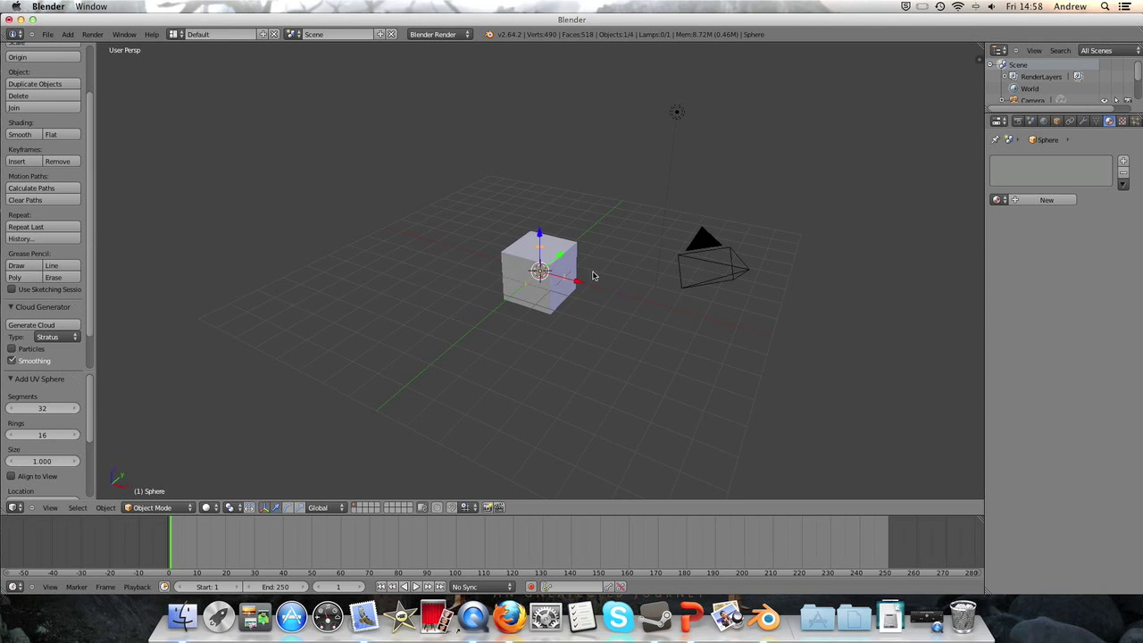
pyautogui.press('g')
pyautogui.press('x')
pyautogui.click(629, 293)
pyautogui.press('g')
pyautogui.press('y')
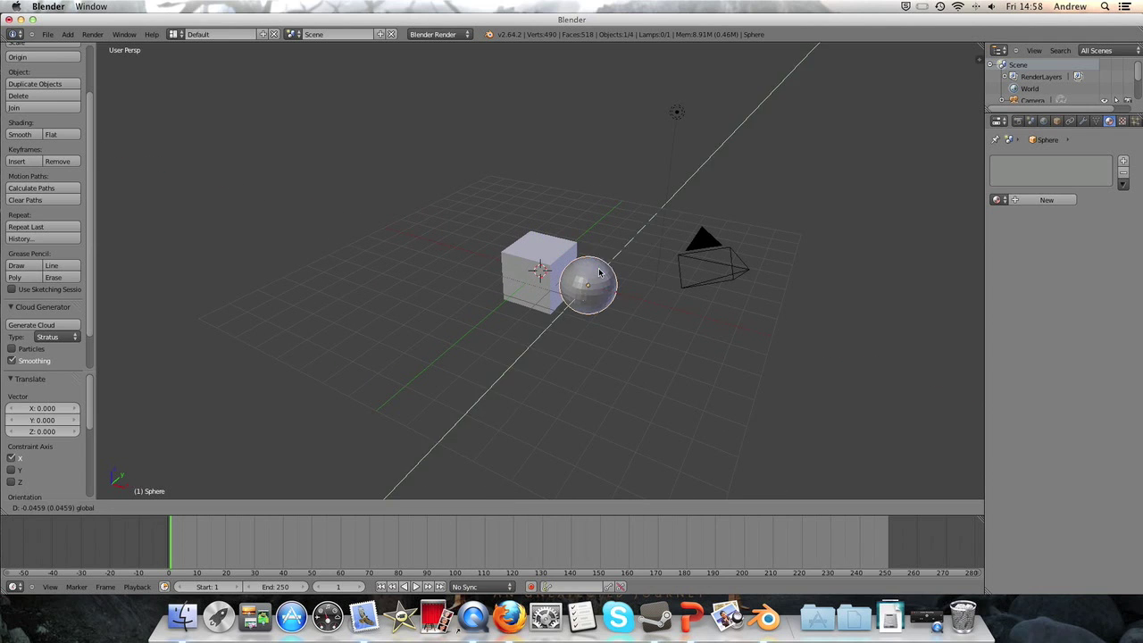
pyautogui.click(625, 254)
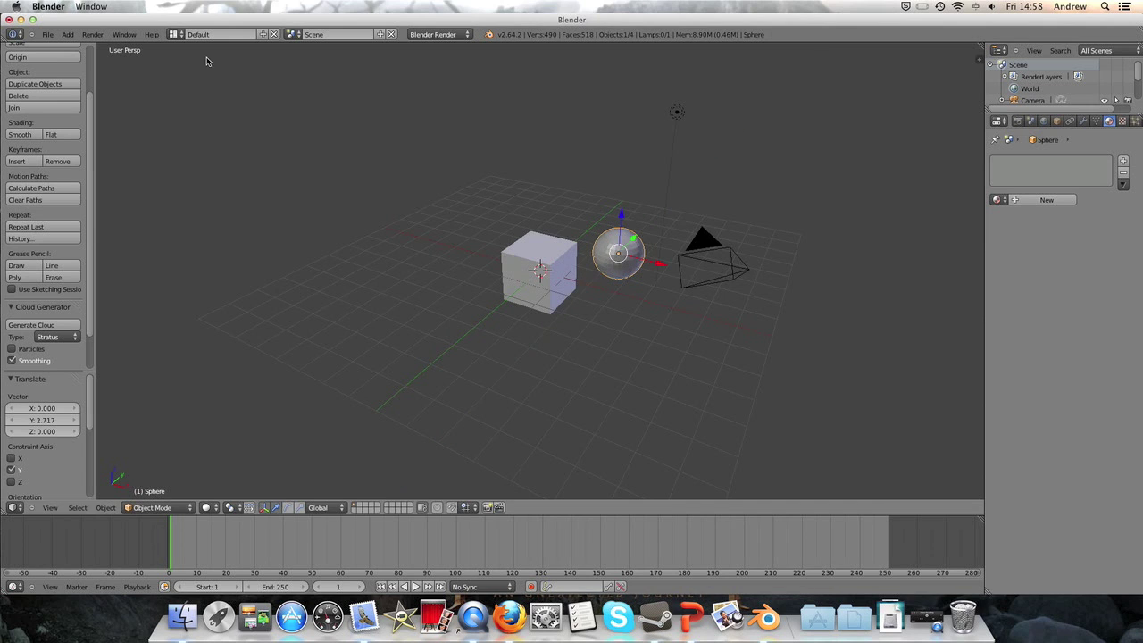
# Render the scene with the cube and sphere, inspect the image and return to the 3D view.
pyautogui.click(92, 33)
pyautogui.click(105, 45)
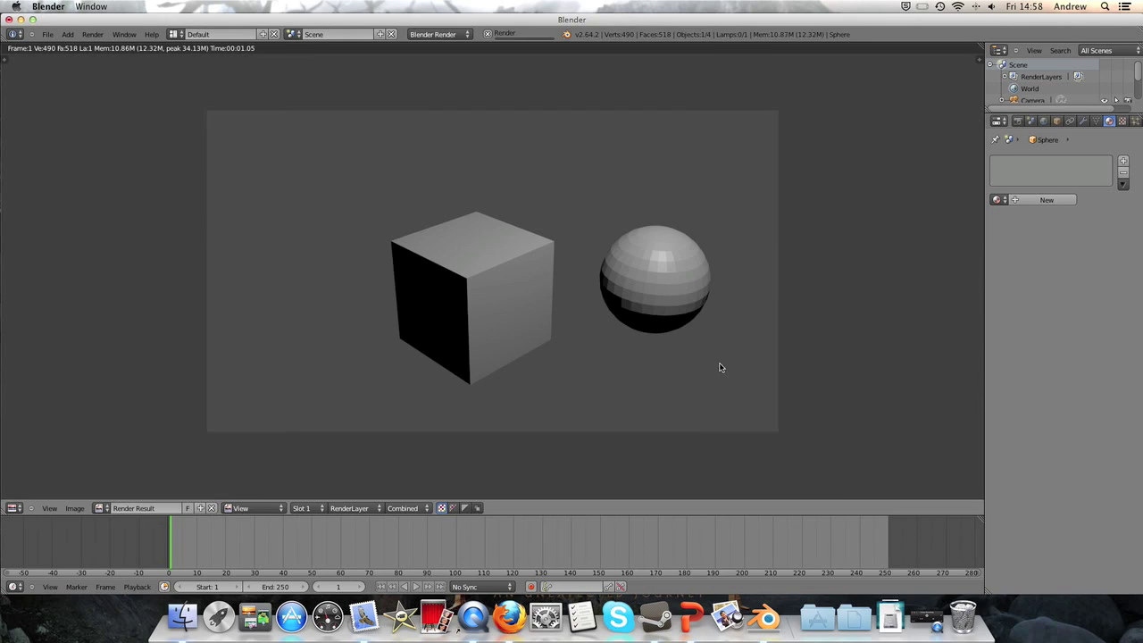
pyautogui.press('Escape')
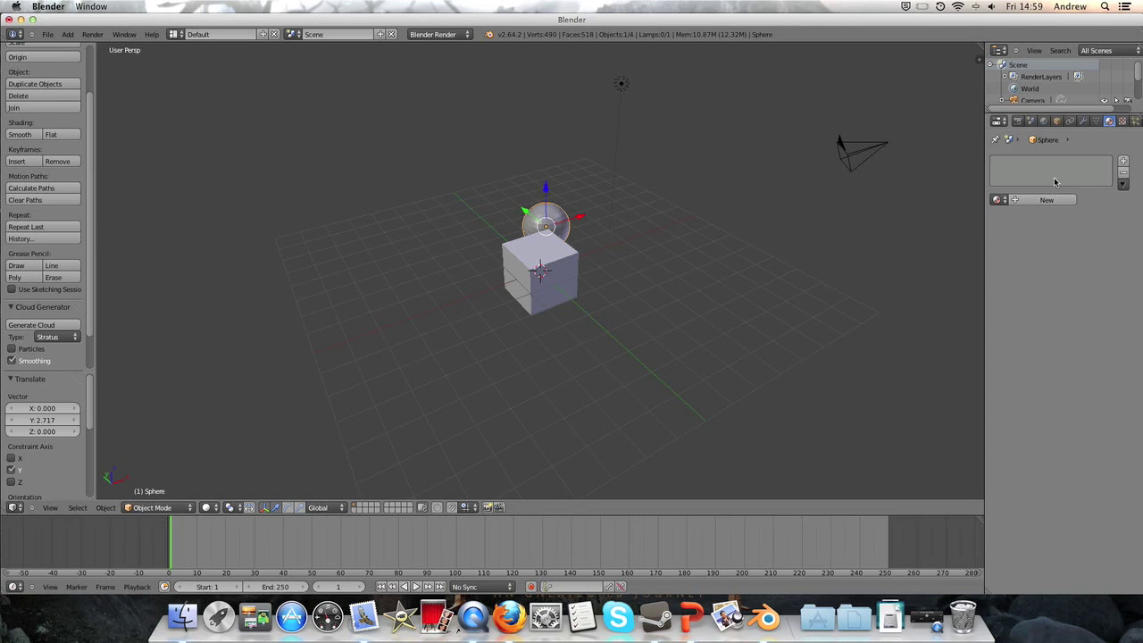
# Select the cube and remove its existing material slot.
pyautogui.rightClick(532, 259)
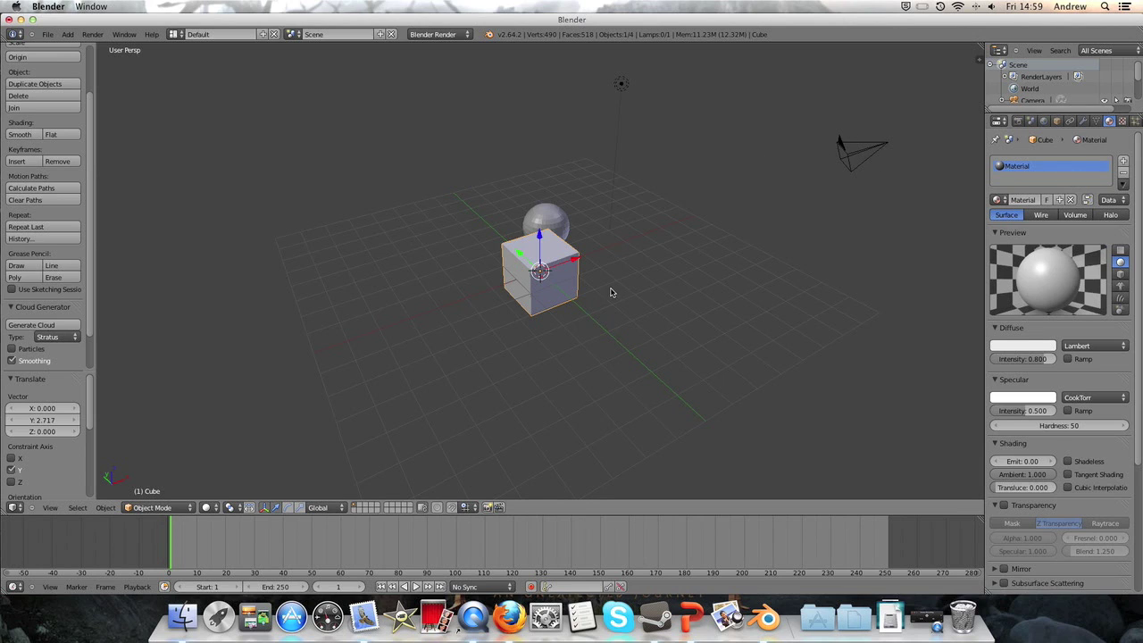
pyautogui.click(1124, 174)
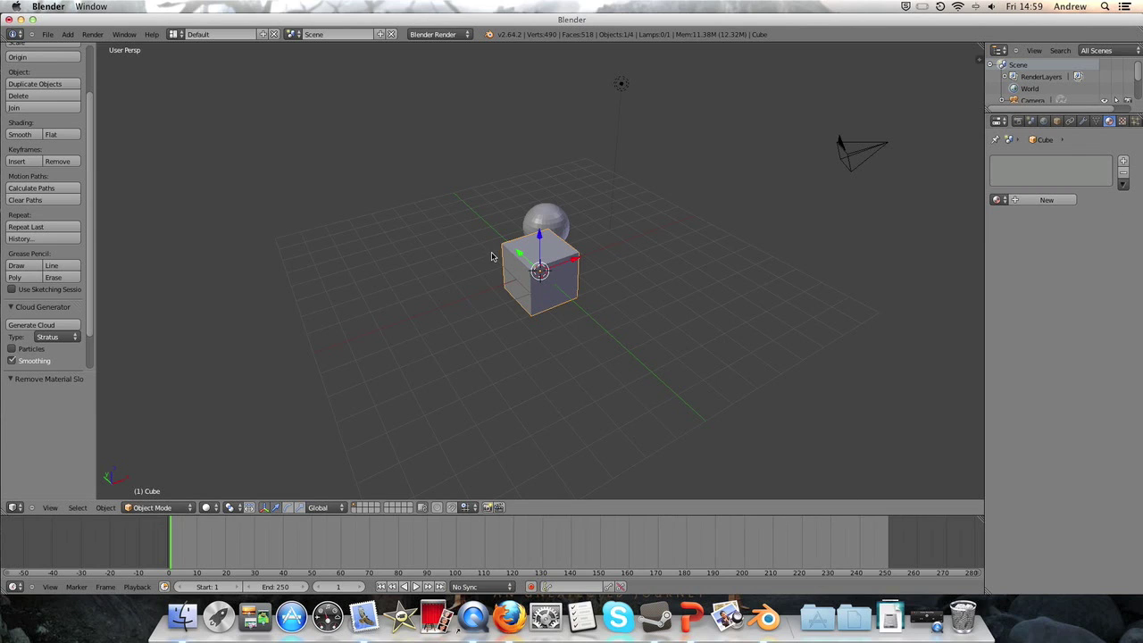
# Add an empty material slot to the cube, create a new material in it, and remove that slot again.
pyautogui.click(1123, 161)
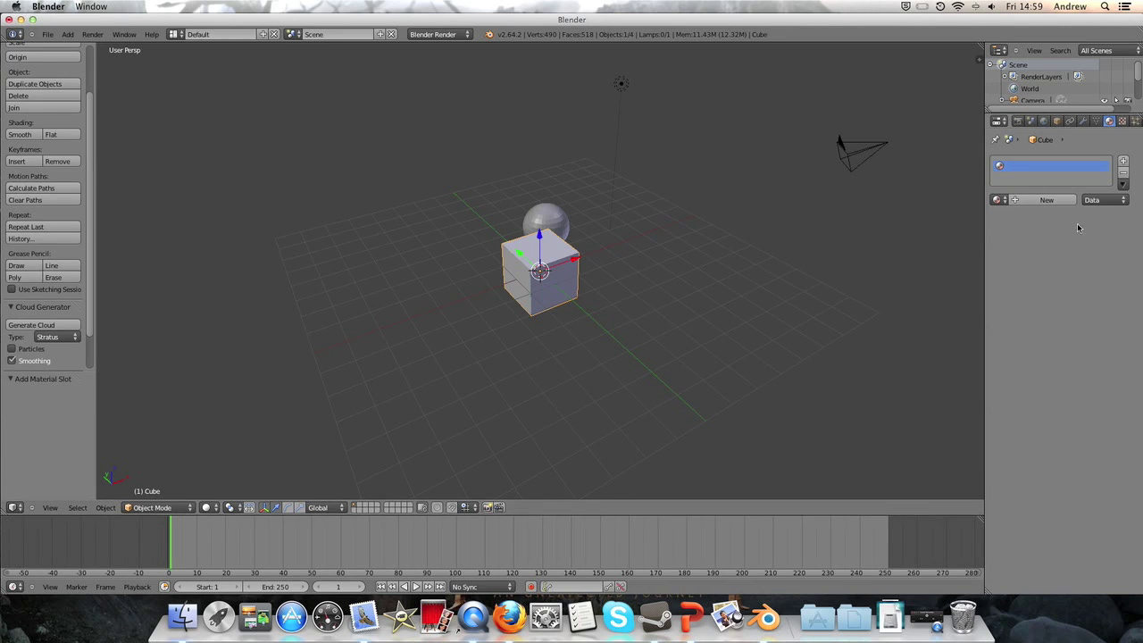
pyautogui.click(1032, 201)
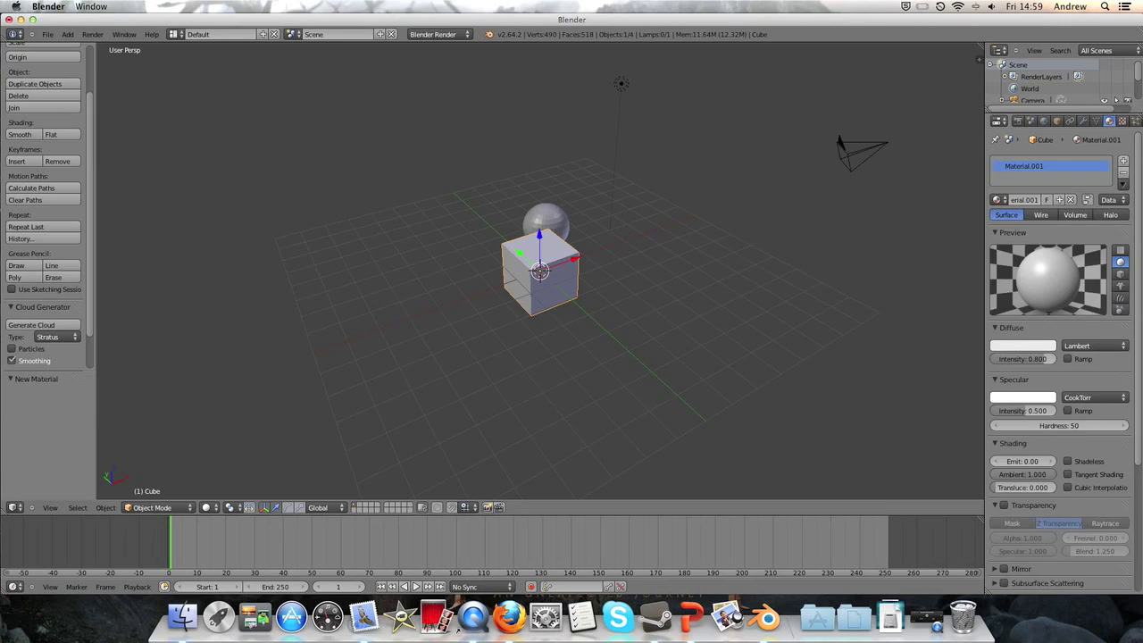
pyautogui.click(1122, 172)
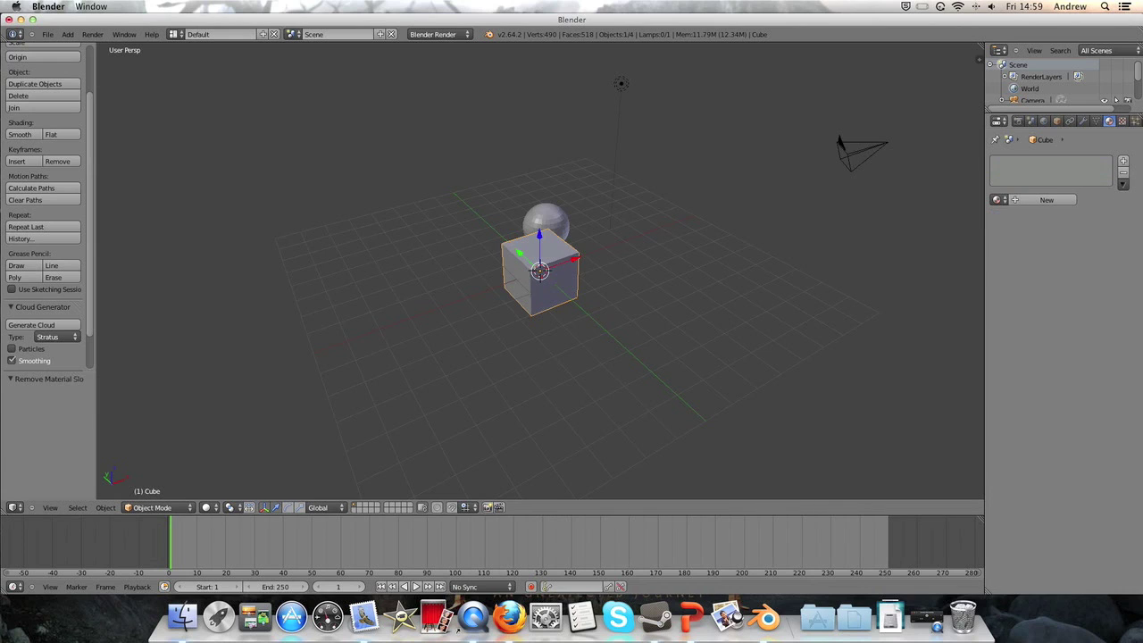
# Create a new material directly on the cube, then add an extra material slot and remove it.
pyautogui.click(1042, 200)
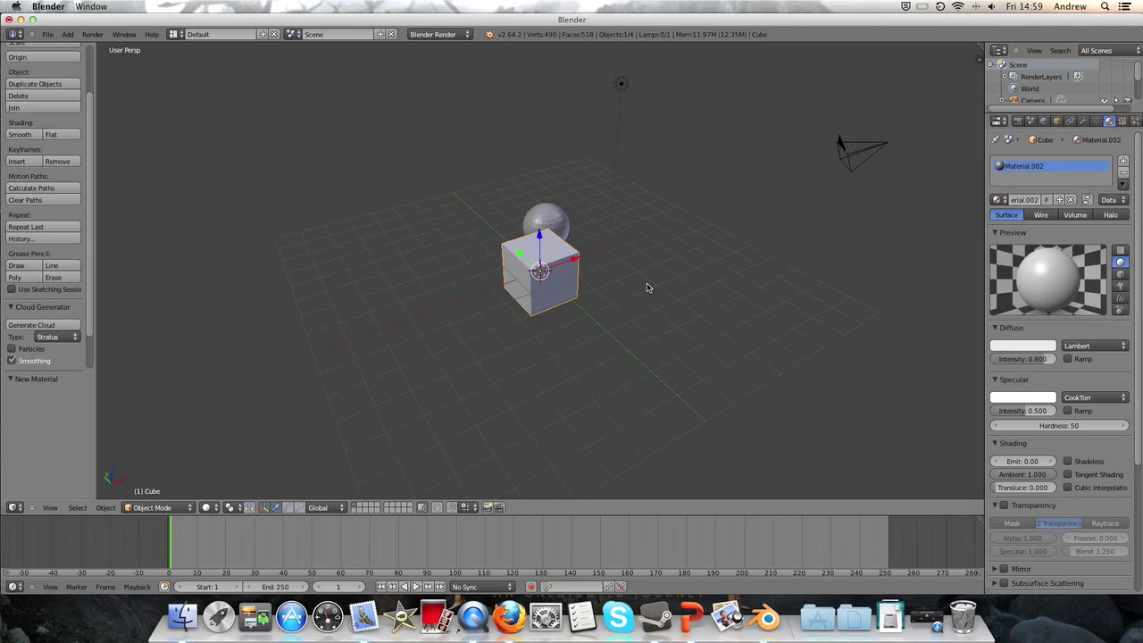
pyautogui.click(1123, 162)
pyautogui.click(1124, 171)
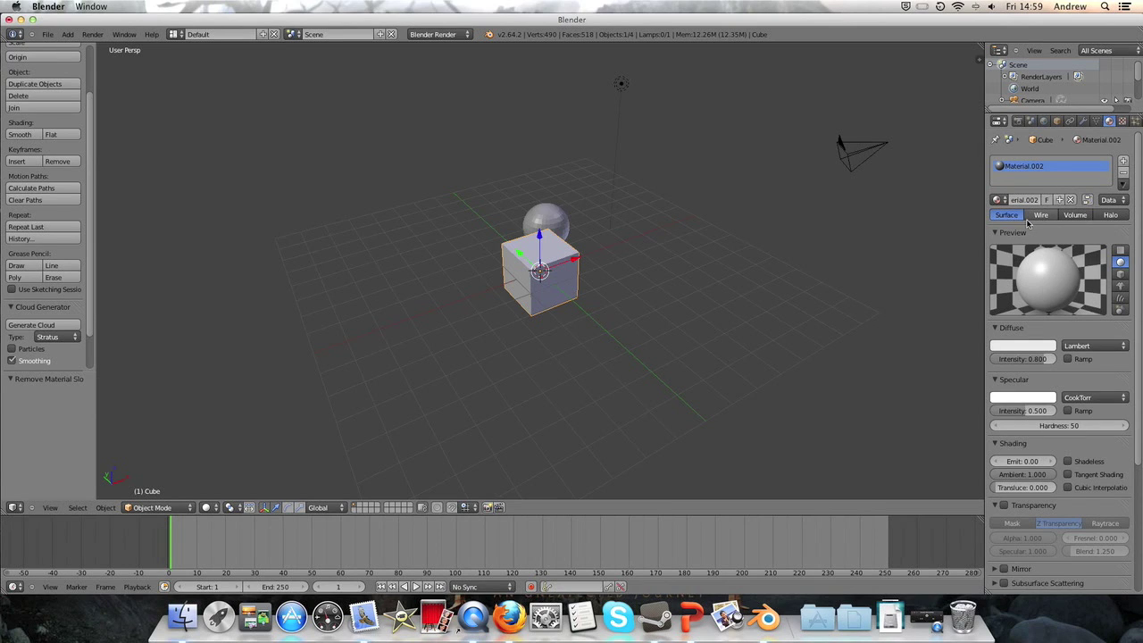
# Render the scene to check the cube's new material, then close the render result.
pyautogui.moveTo(677, 257); pyautogui.dragTo(592, 246, button='middle')
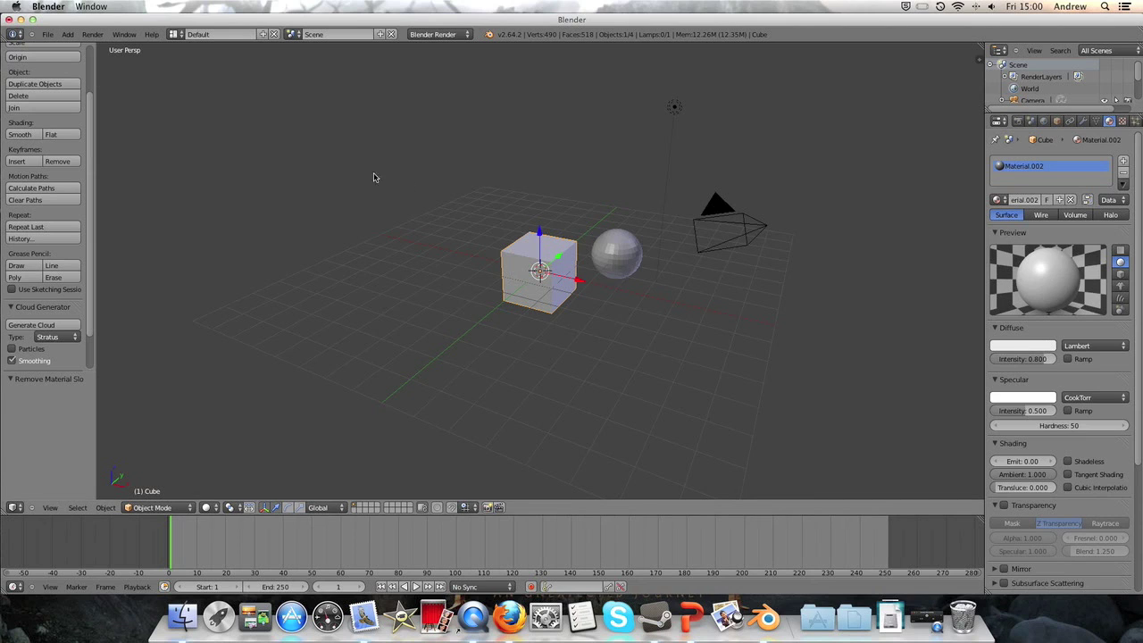
pyautogui.scroll(2, 562, 248)
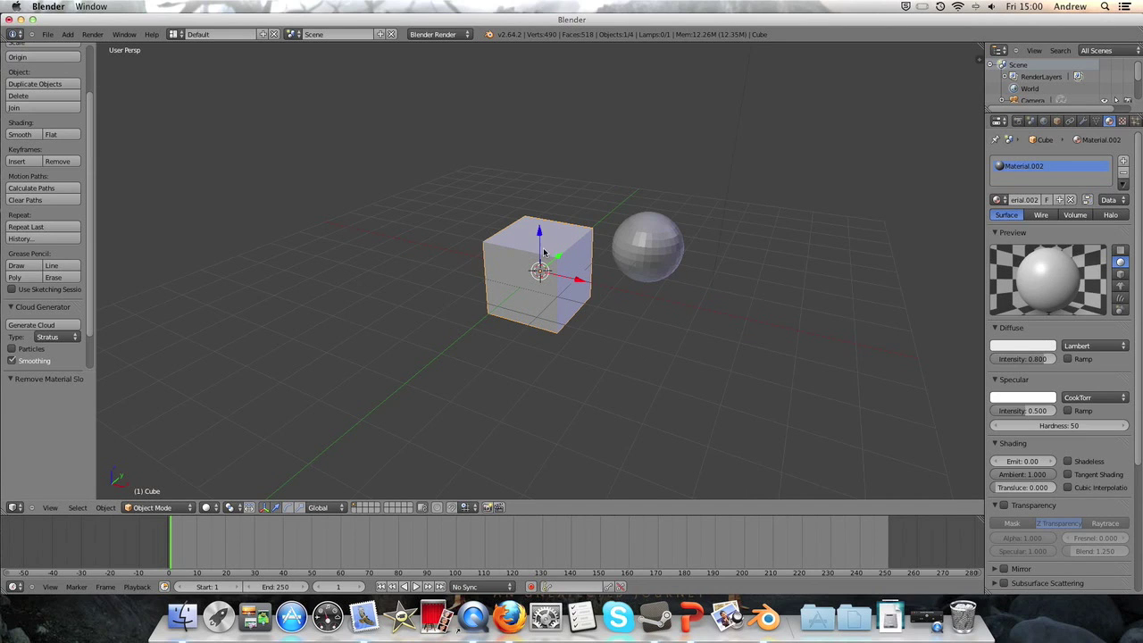
pyautogui.click(92, 34)
pyautogui.click(111, 44)
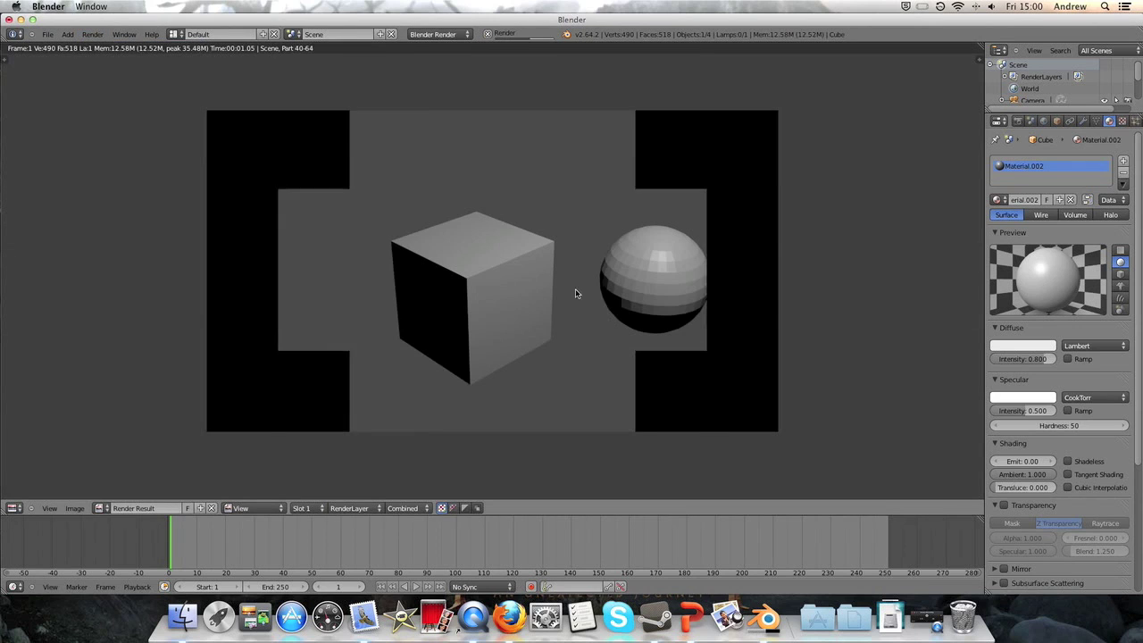
pyautogui.press('Escape')
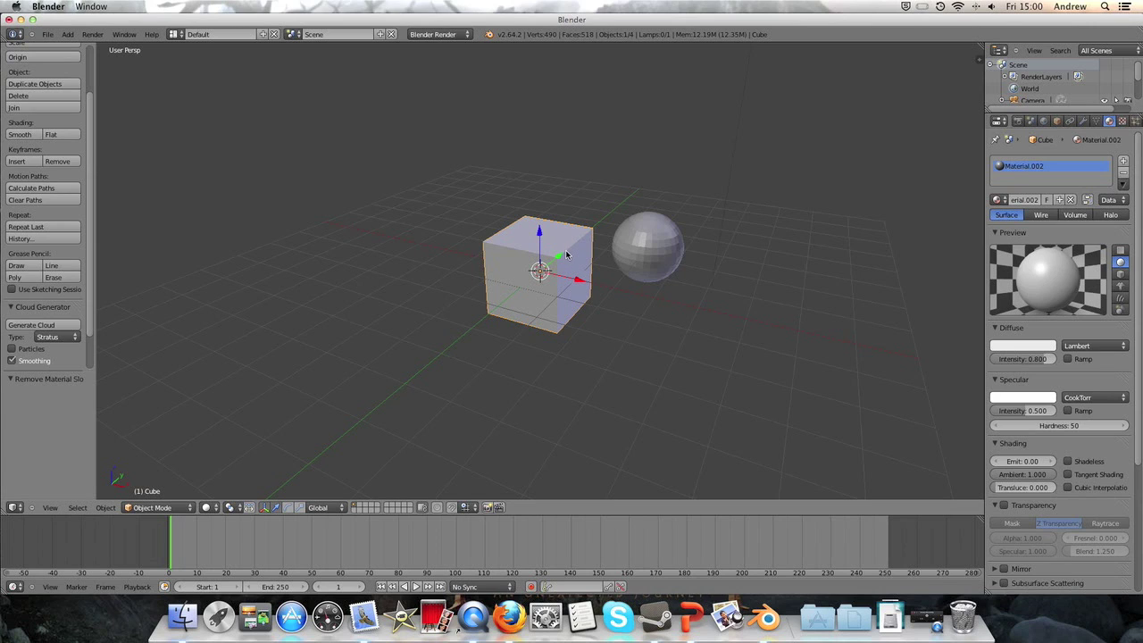
# Preview the cube's material on the cube, flat plane, monkey, hair strands and sphere-with-sky shapes in turn.
pyautogui.click(1126, 275)
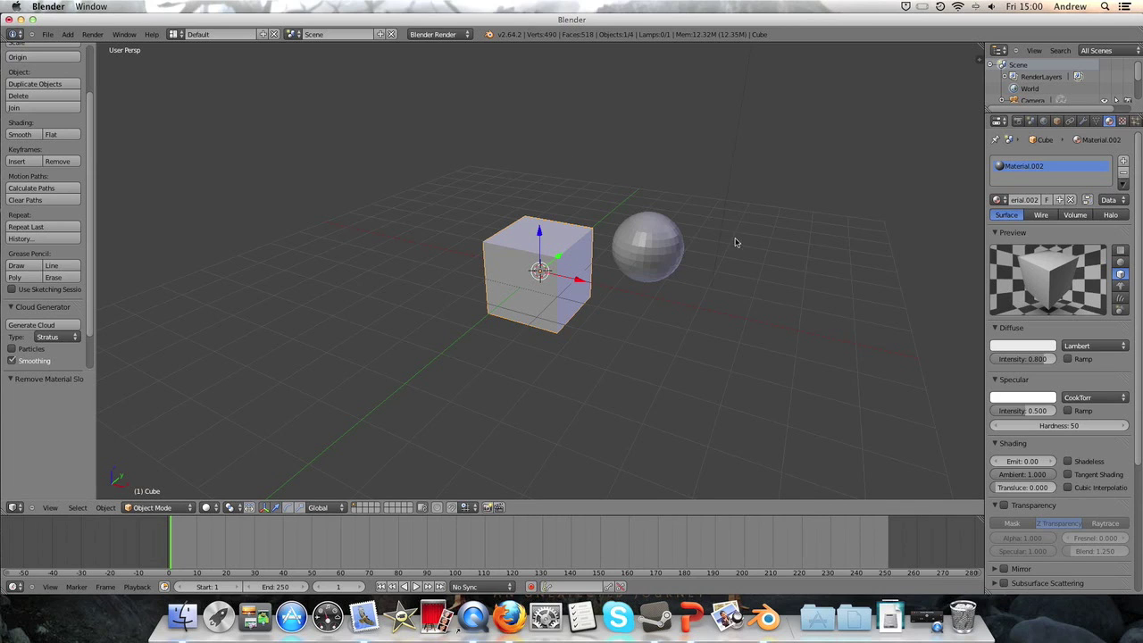
pyautogui.click(1120, 250)
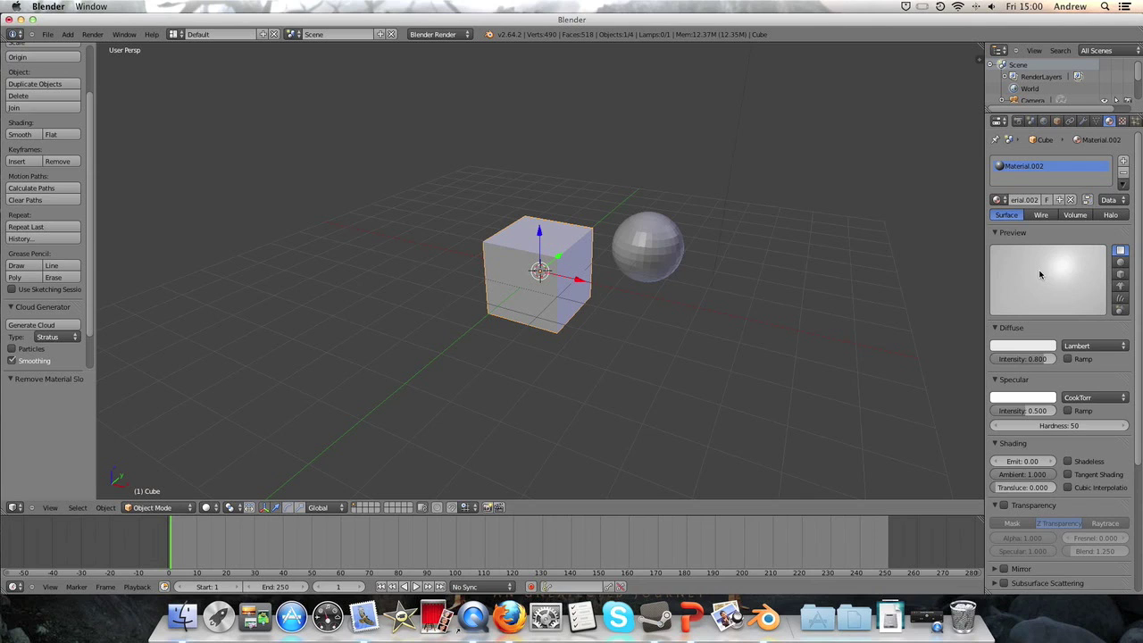
pyautogui.click(1121, 286)
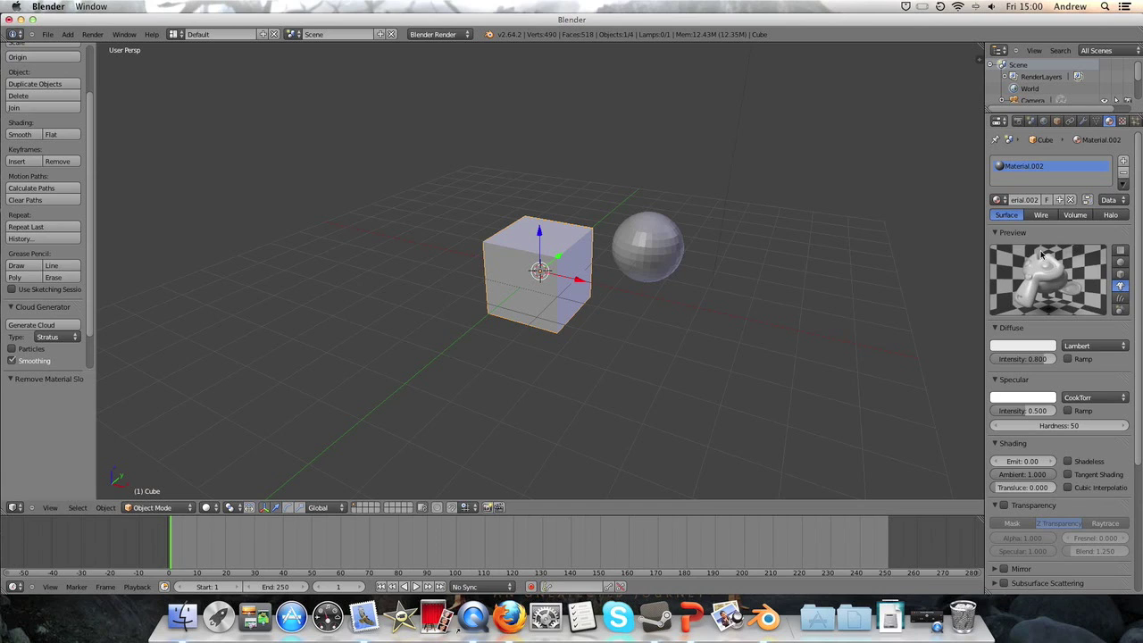
pyautogui.click(1122, 299)
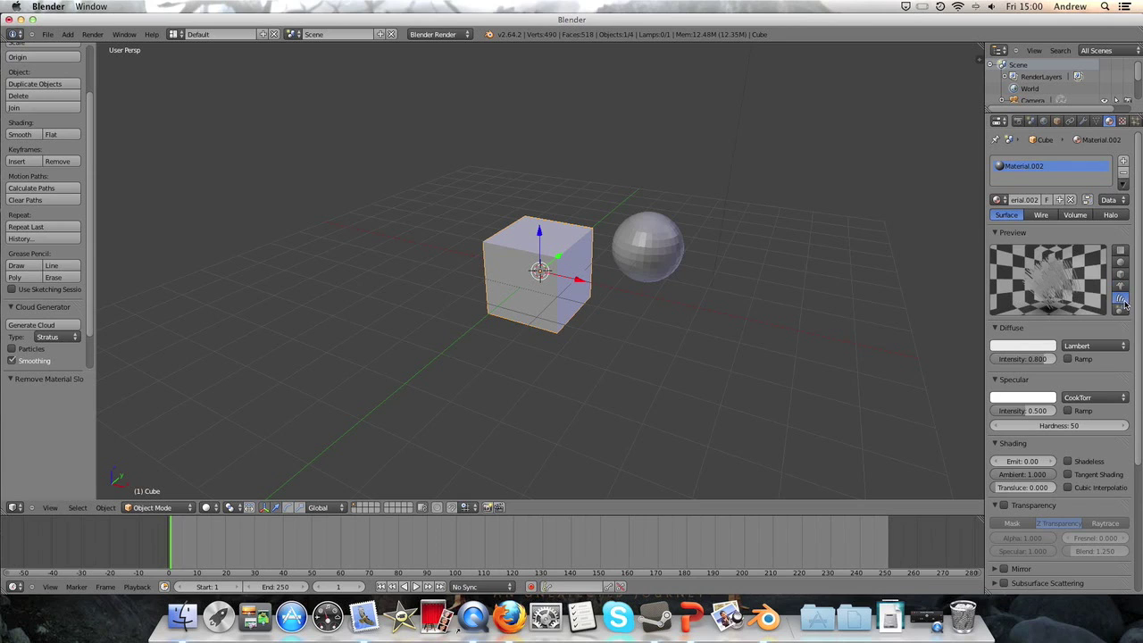
pyautogui.click(1122, 311)
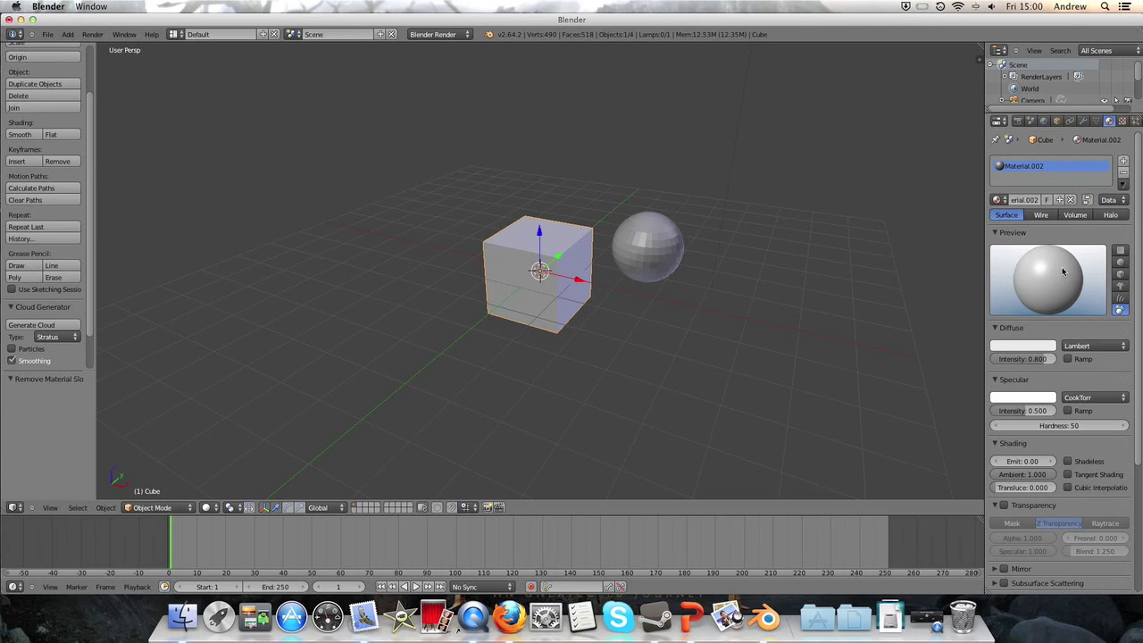
# Compare the material preview on the plain sphere and the sphere with sky, leaving the sky version active.
pyautogui.click(1120, 261)
pyautogui.click(1120, 310)
pyautogui.click(1120, 262)
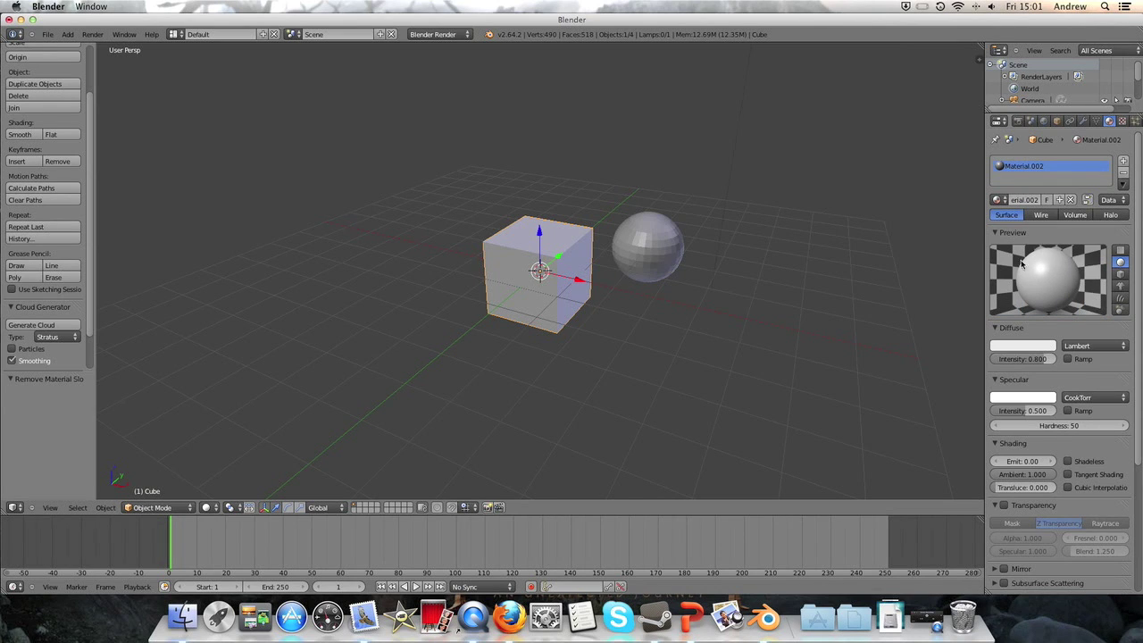
pyautogui.click(1120, 310)
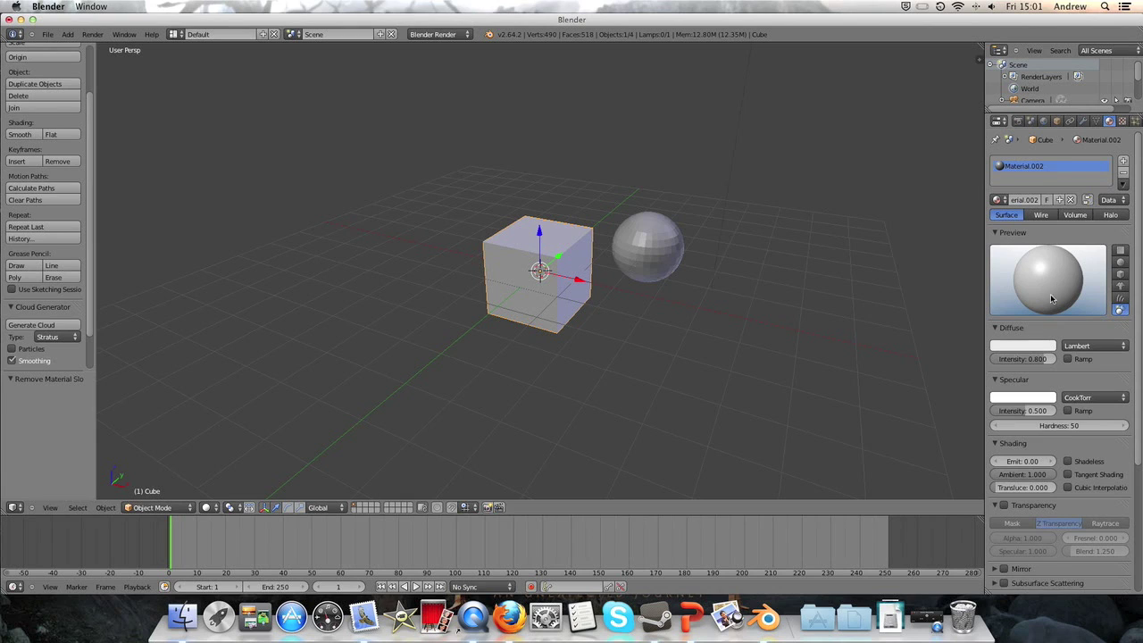
# Switch the material preview to the cube shape and list the existing materials available for the sphere.
pyautogui.click(1121, 273)
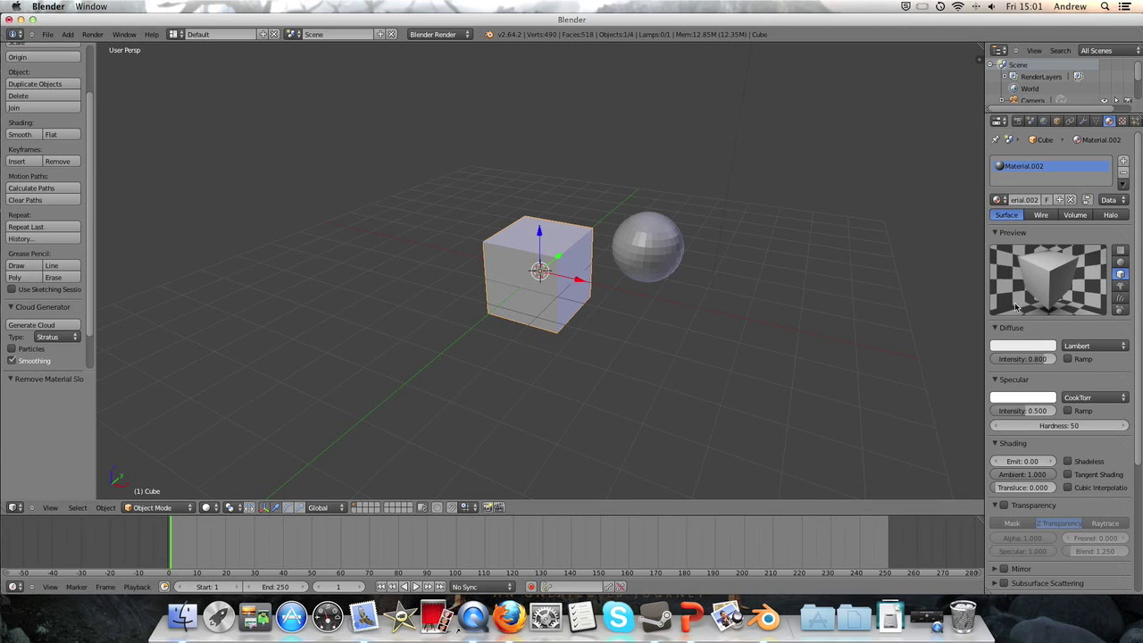
pyautogui.rightClick(649, 244)
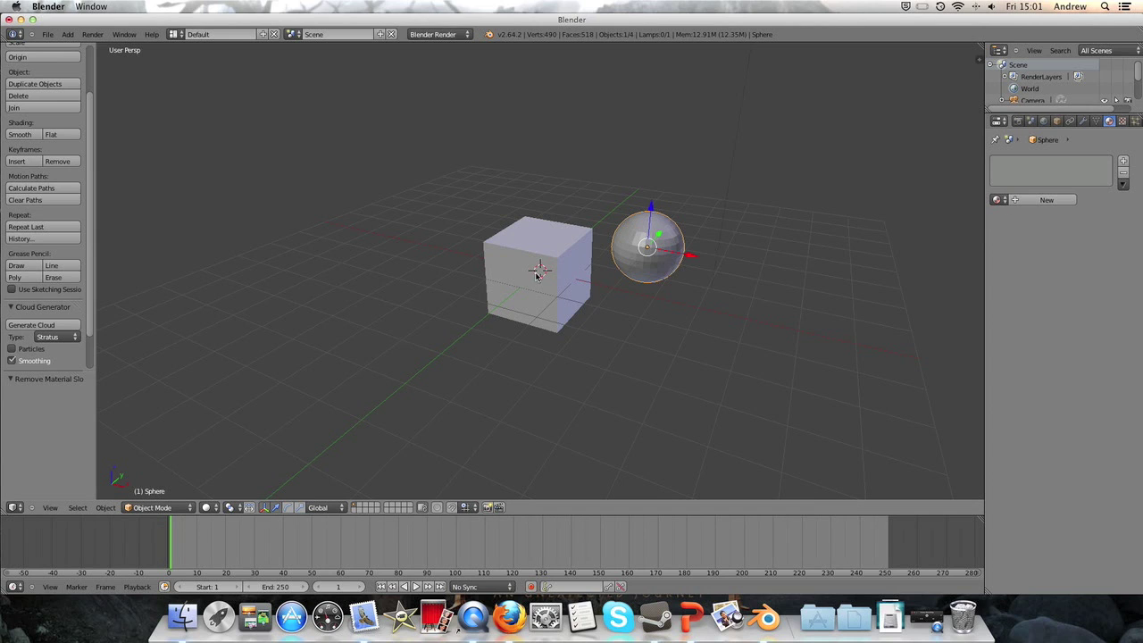
pyautogui.click(999, 200)
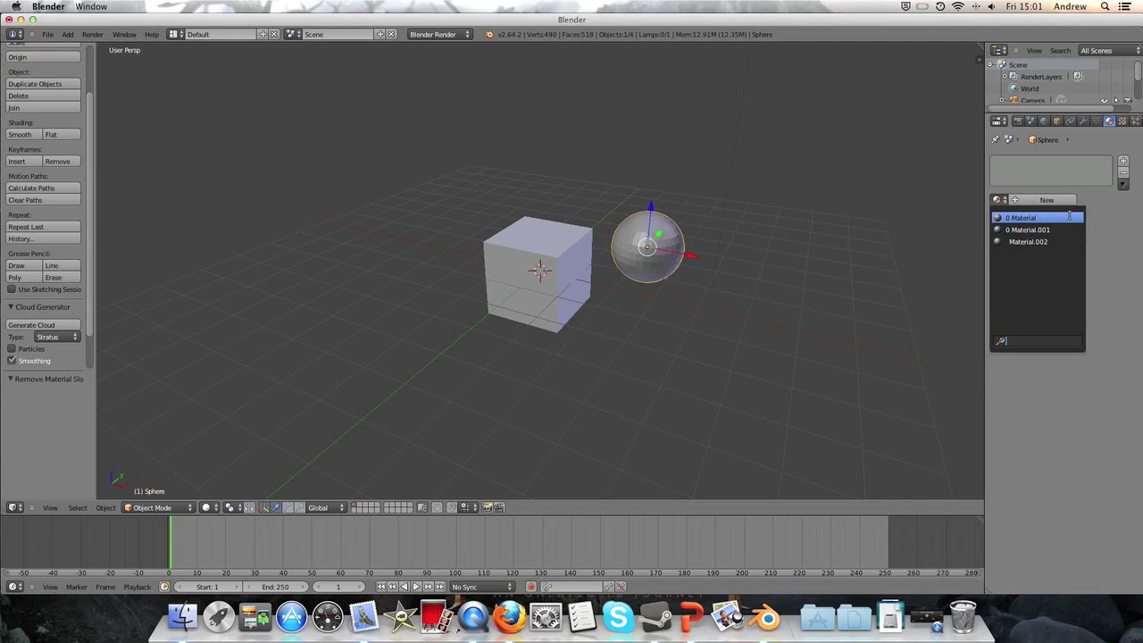
# Rename the cube's material as Cube.
pyautogui.rightClick(578, 266)
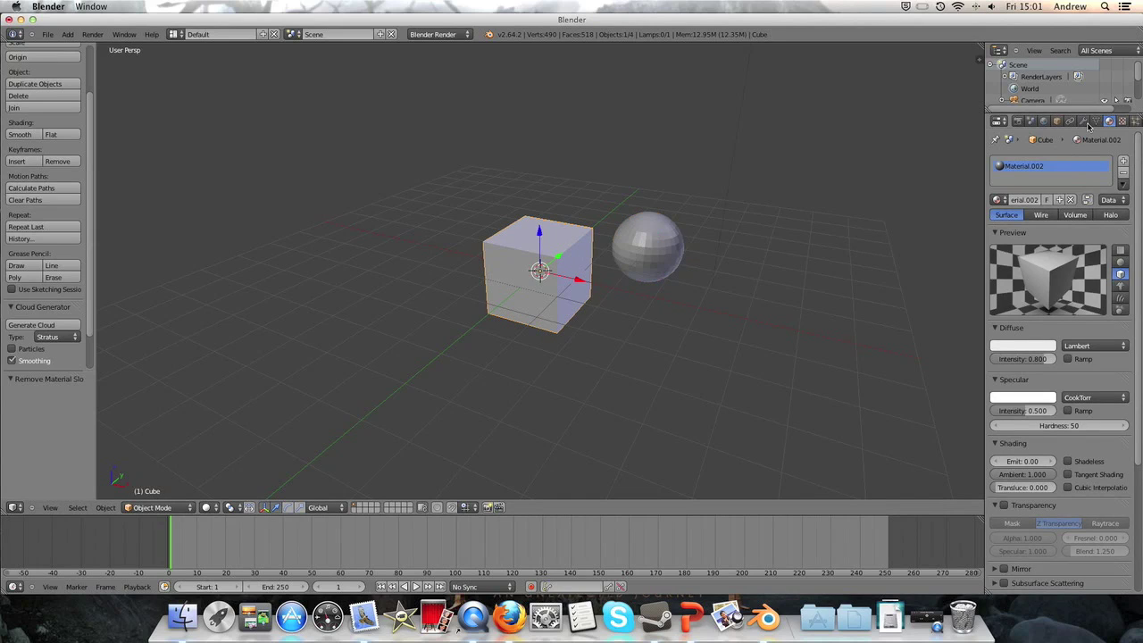
pyautogui.click(1031, 200)
pyautogui.press('BackSpace')
pyautogui.write('Cube')
pyautogui.press('Return')
# Assign the existing Cube material to the sphere, and check the shared material on both objects.
pyautogui.rightClick(637, 246)
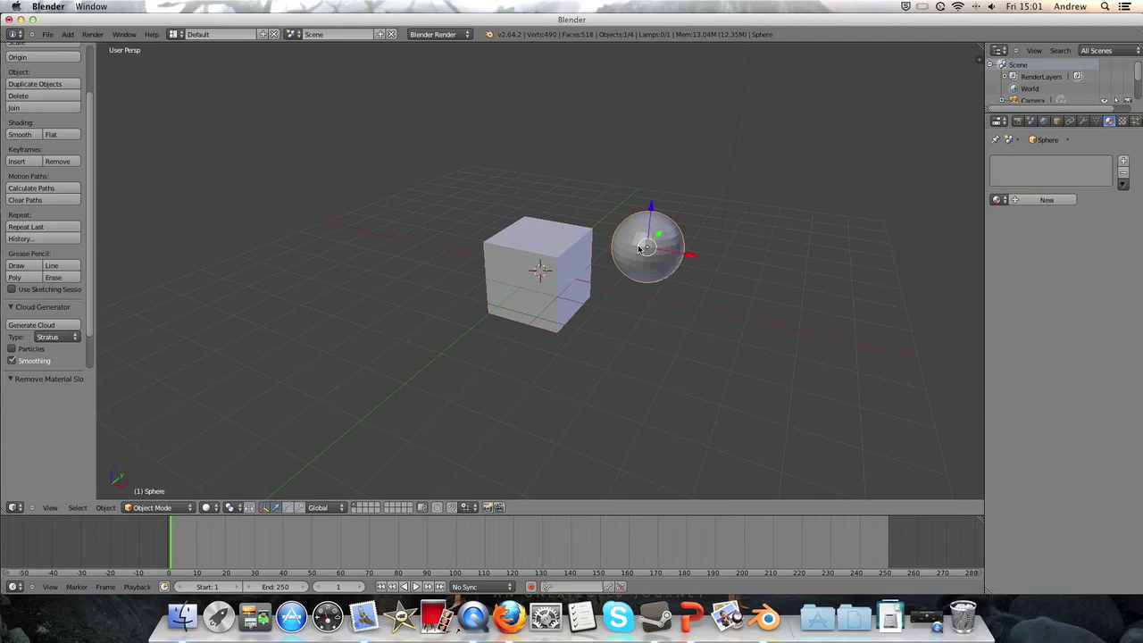
pyautogui.click(997, 199)
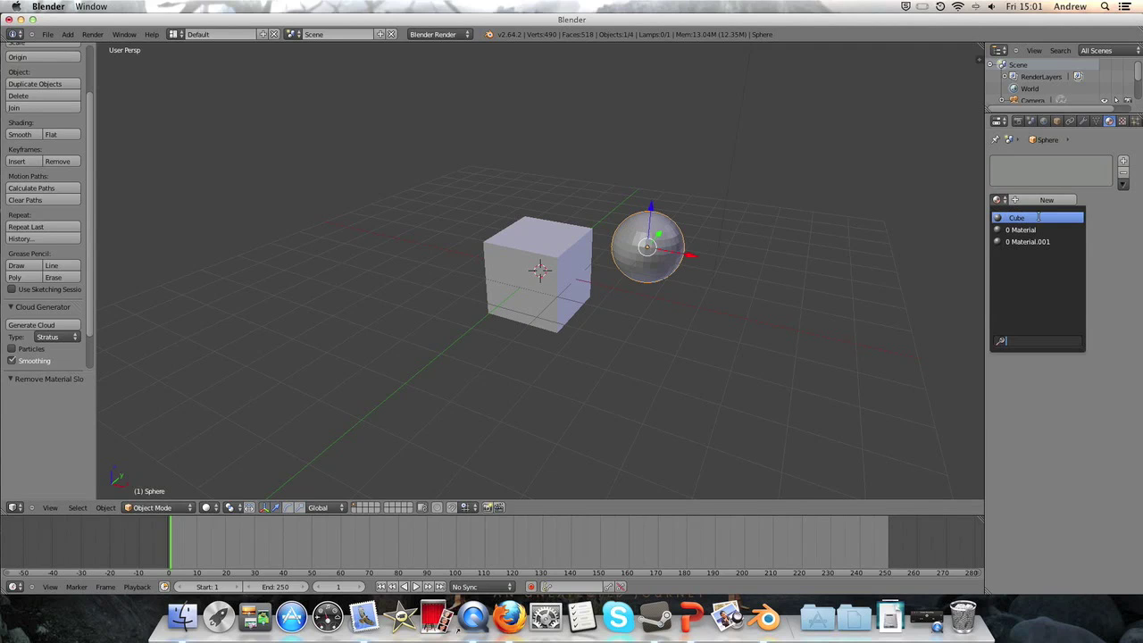
pyautogui.click(1022, 218)
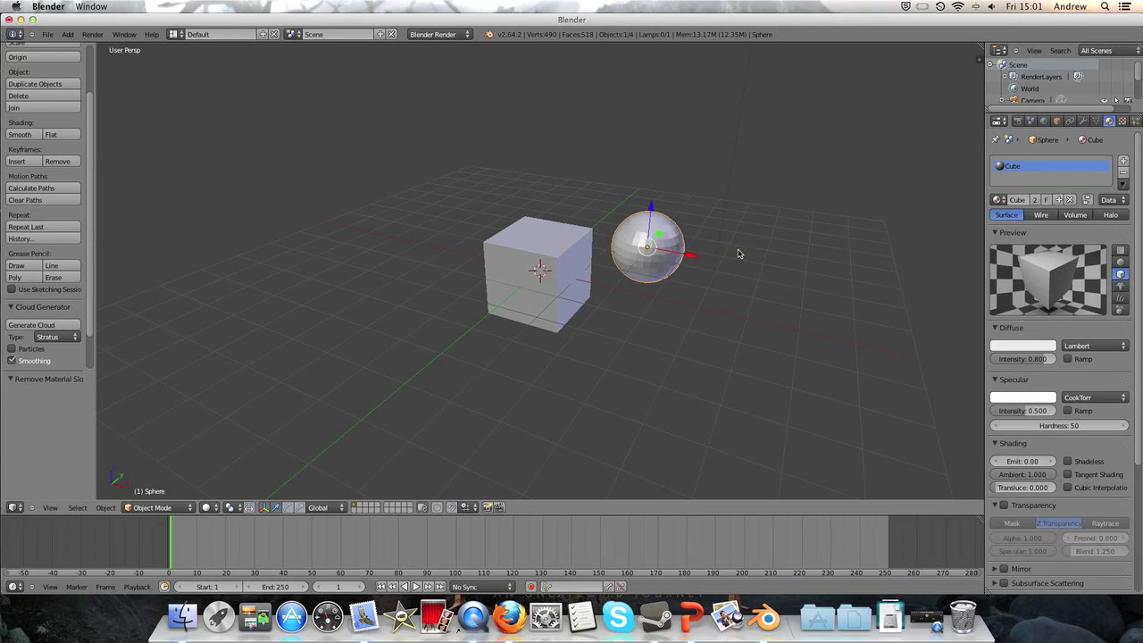
pyautogui.rightClick(547, 247)
pyautogui.rightClick(656, 257)
pyautogui.rightClick(549, 274)
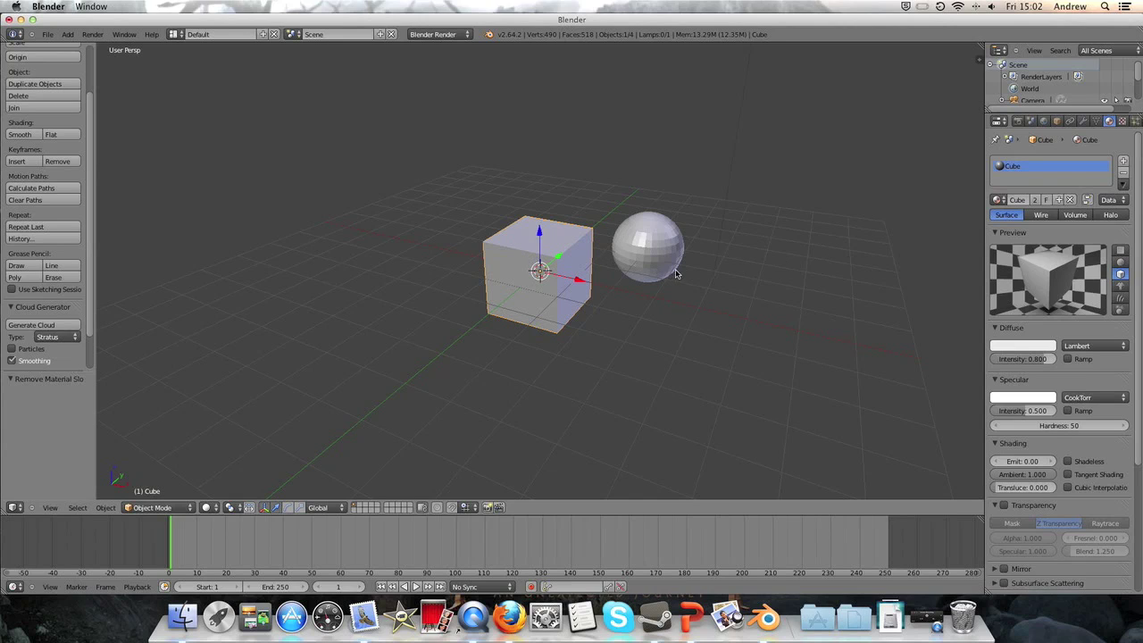
# Change the Cube material's diffuse color to light green, and sample a color from the sphere with the eyedropper.
pyautogui.click(1035, 347)
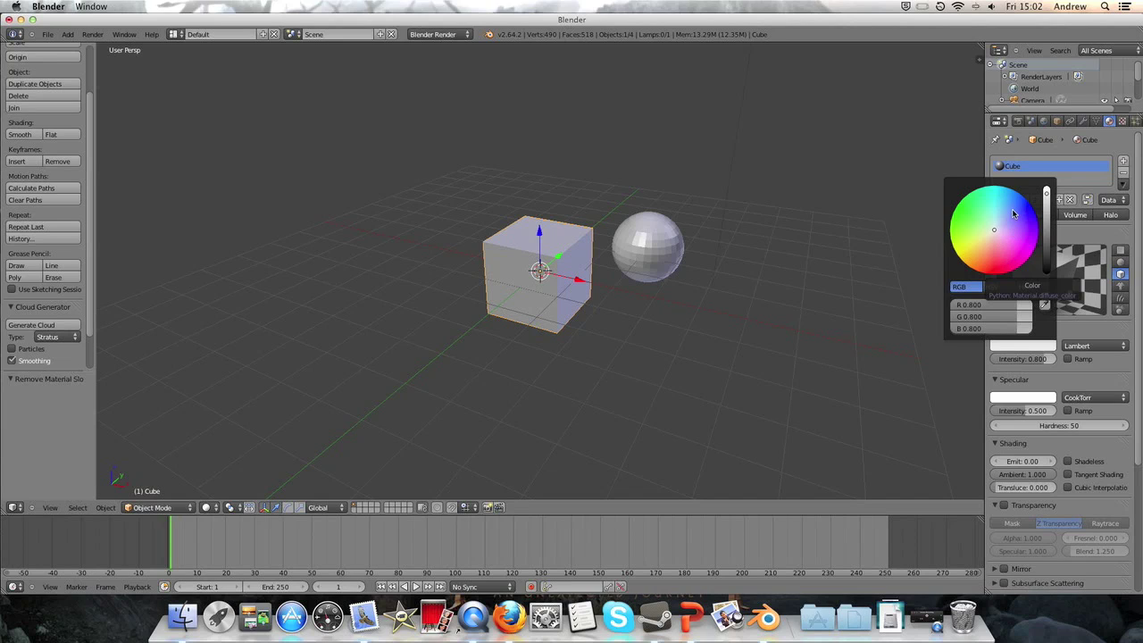
pyautogui.moveTo(1006, 215); pyautogui.dragTo(974, 224)
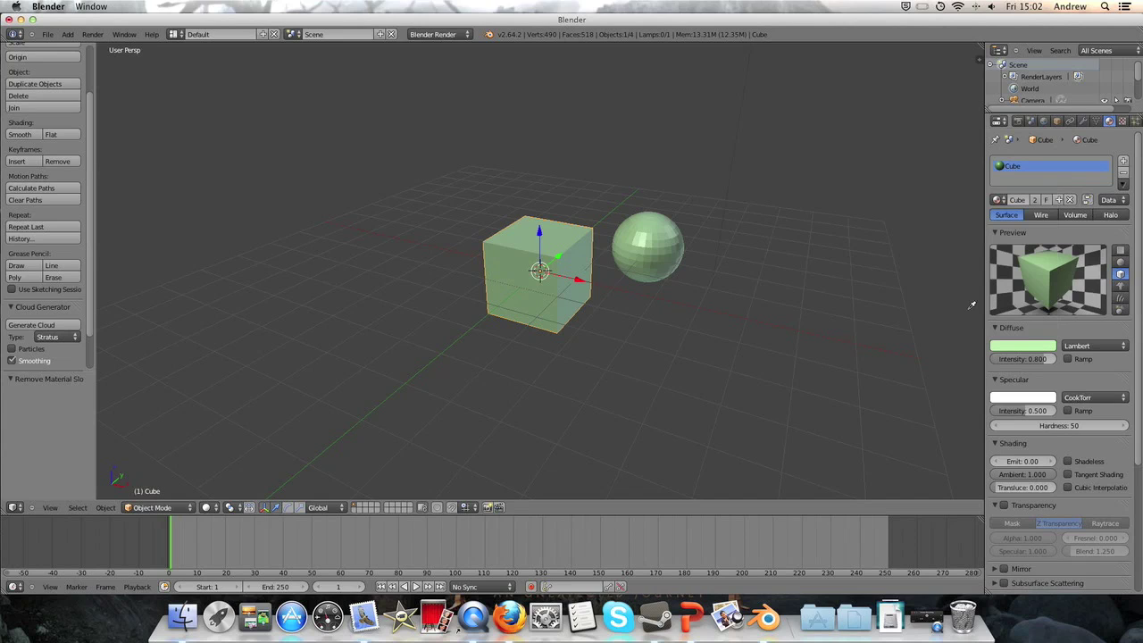
pyautogui.click(645, 241)
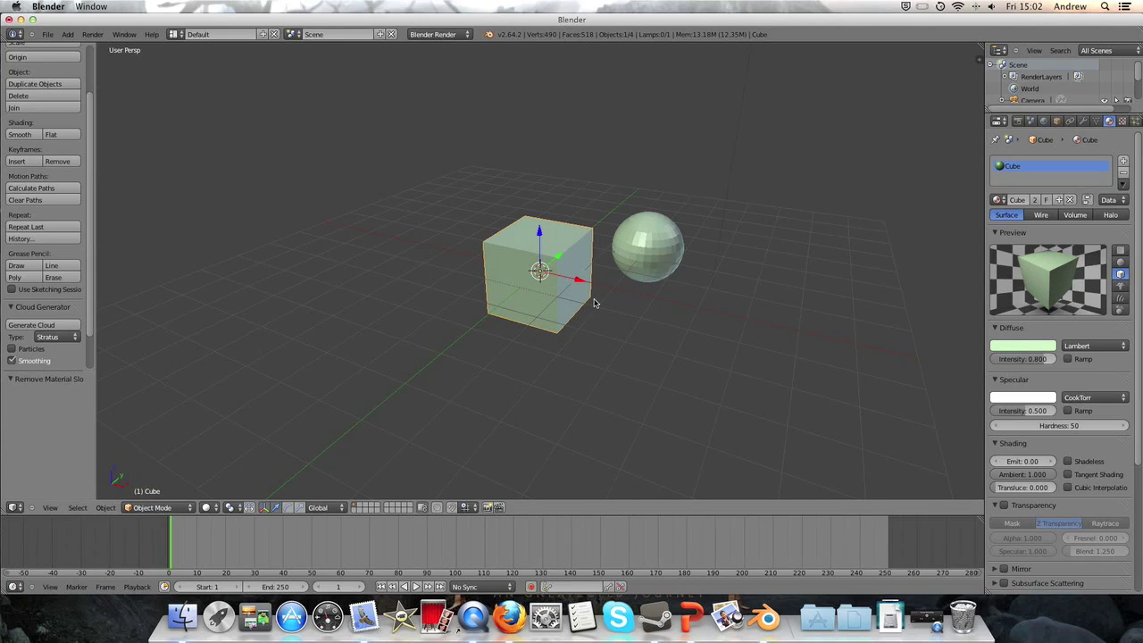
# Adjust the diffuse color's RGB values to red 0.8 and green 0.633.
pyautogui.click(1014, 347)
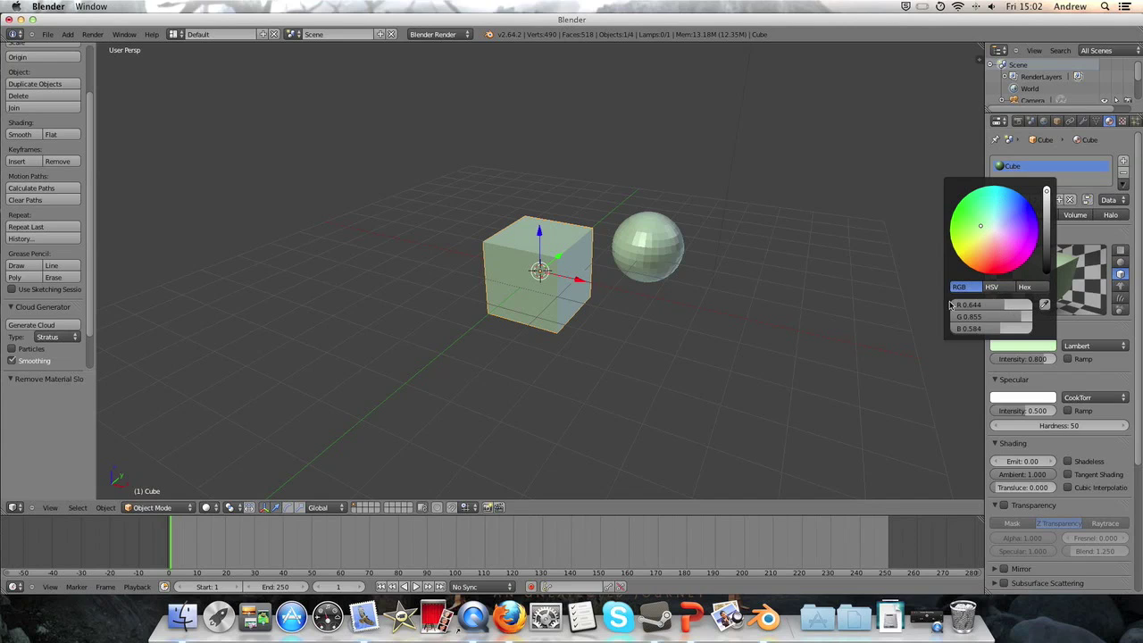
pyautogui.click(1033, 346)
pyautogui.click(985, 304)
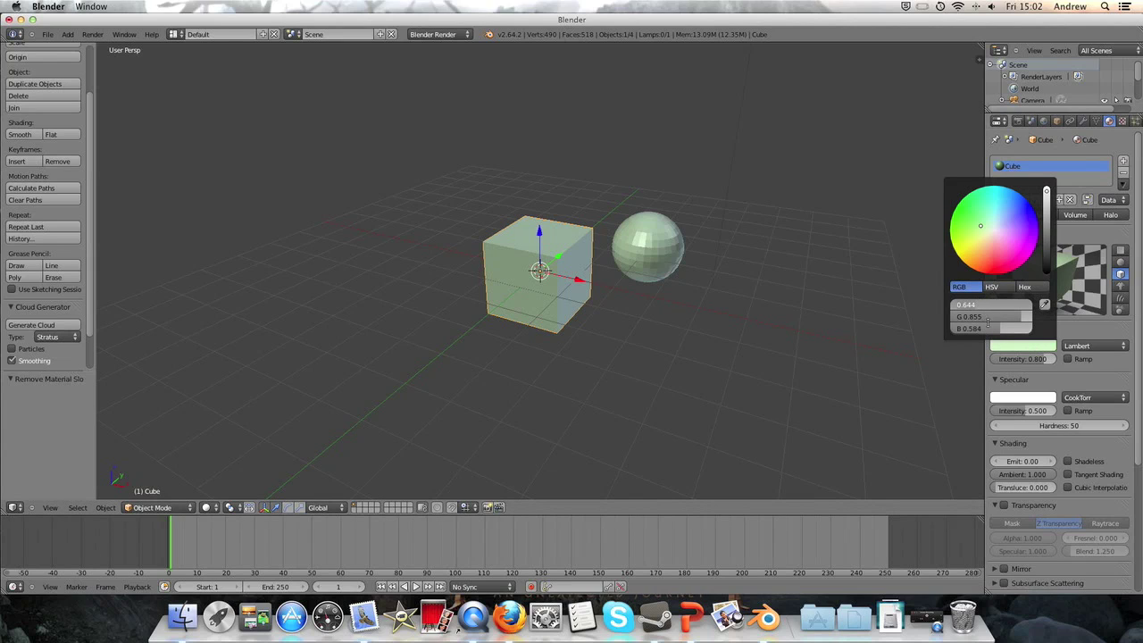
pyautogui.click(1014, 320)
pyautogui.moveTo(1015, 320); pyautogui.dragTo(994, 319)
pyautogui.click(986, 303)
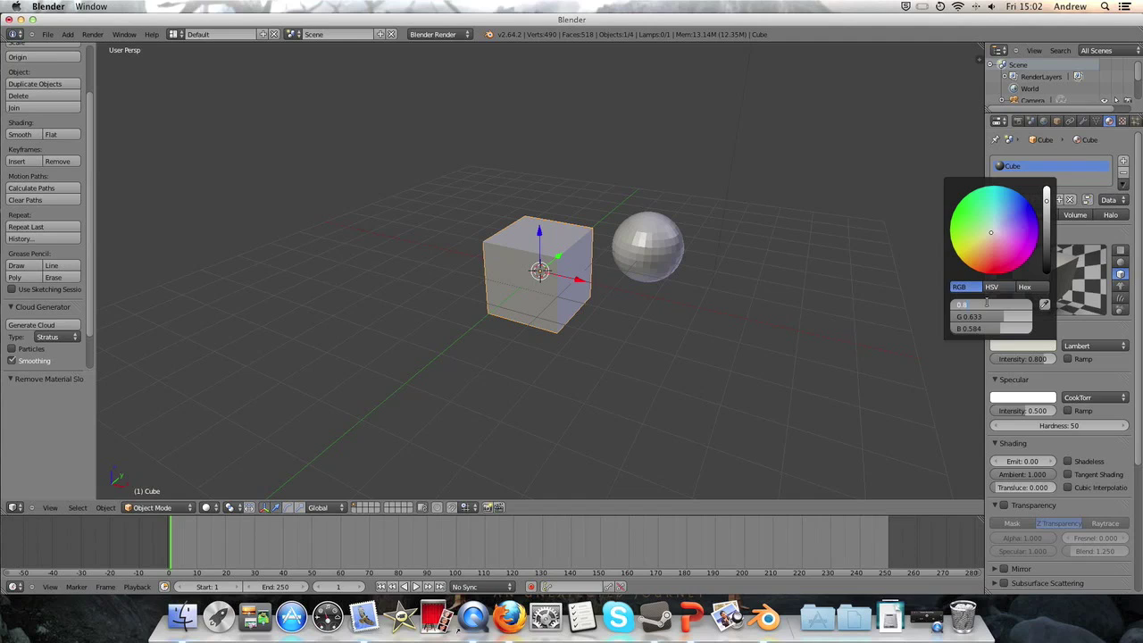
pyautogui.press('Return')
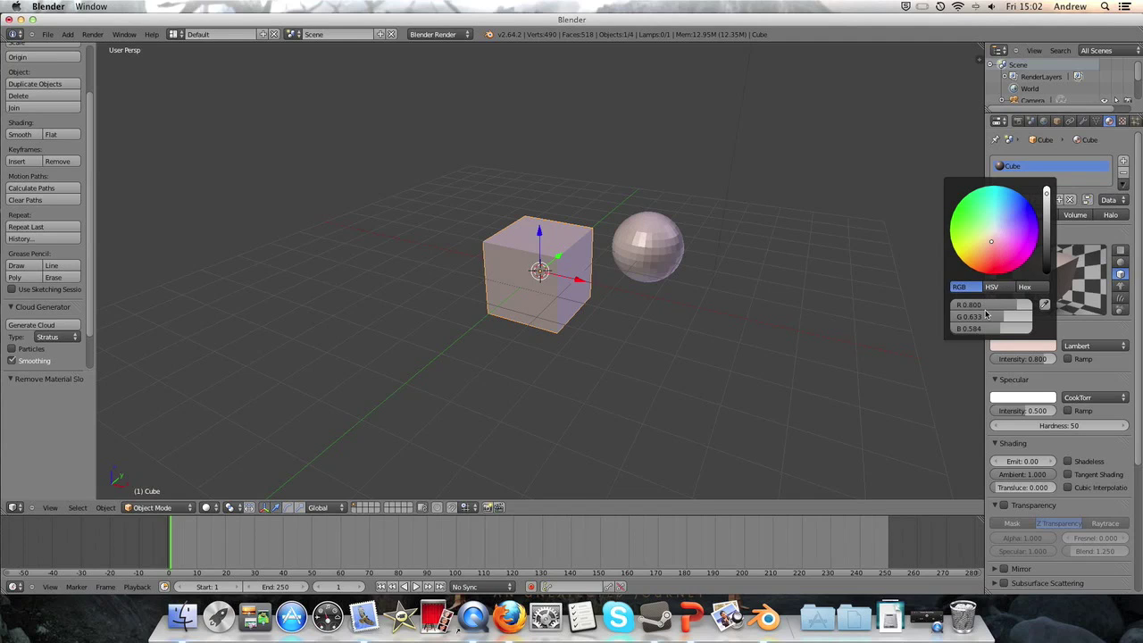
# Darken the diffuse color to black and render the scene to check both objects, closing the result.
pyautogui.click(1022, 346)
pyautogui.moveTo(1047, 196); pyautogui.dragTo(1046, 270)
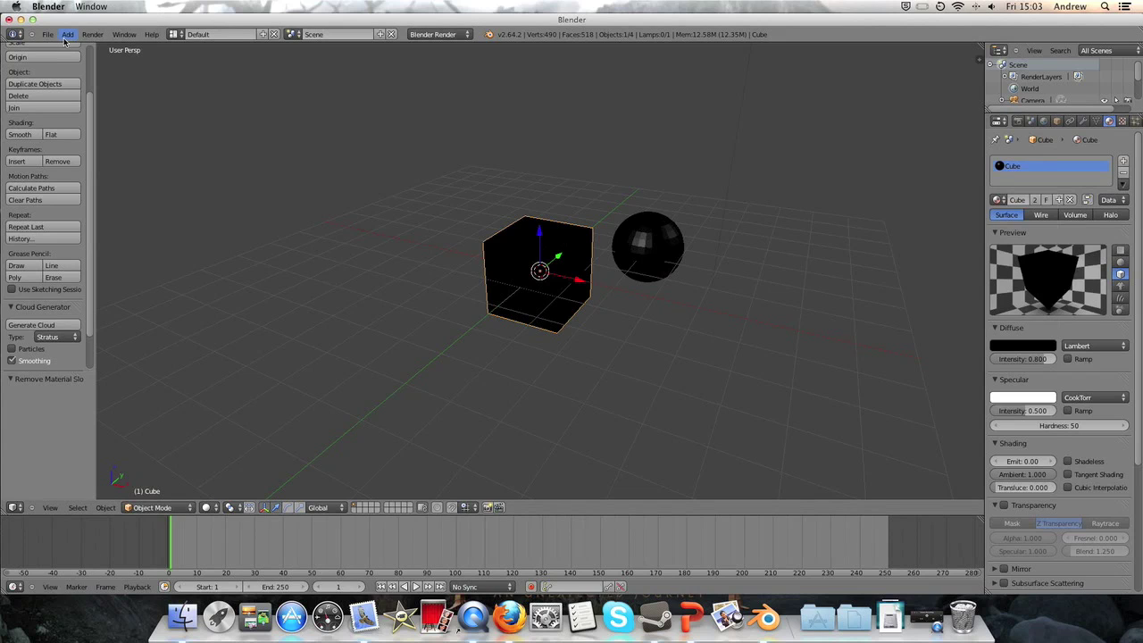
pyautogui.click(92, 34)
pyautogui.click(105, 42)
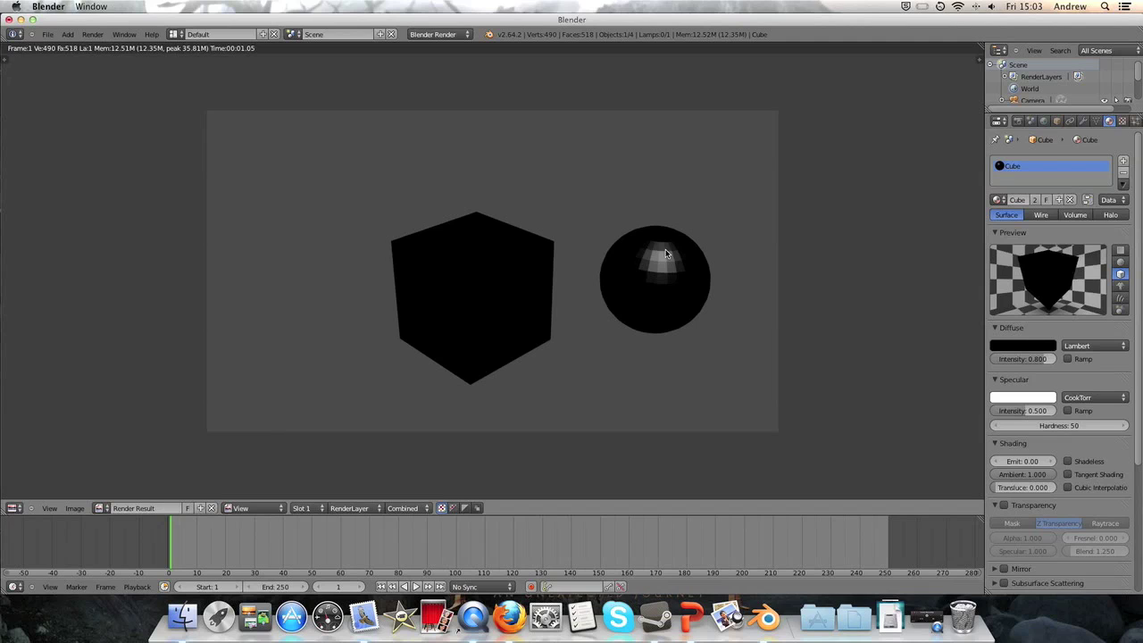
pyautogui.press('Escape')
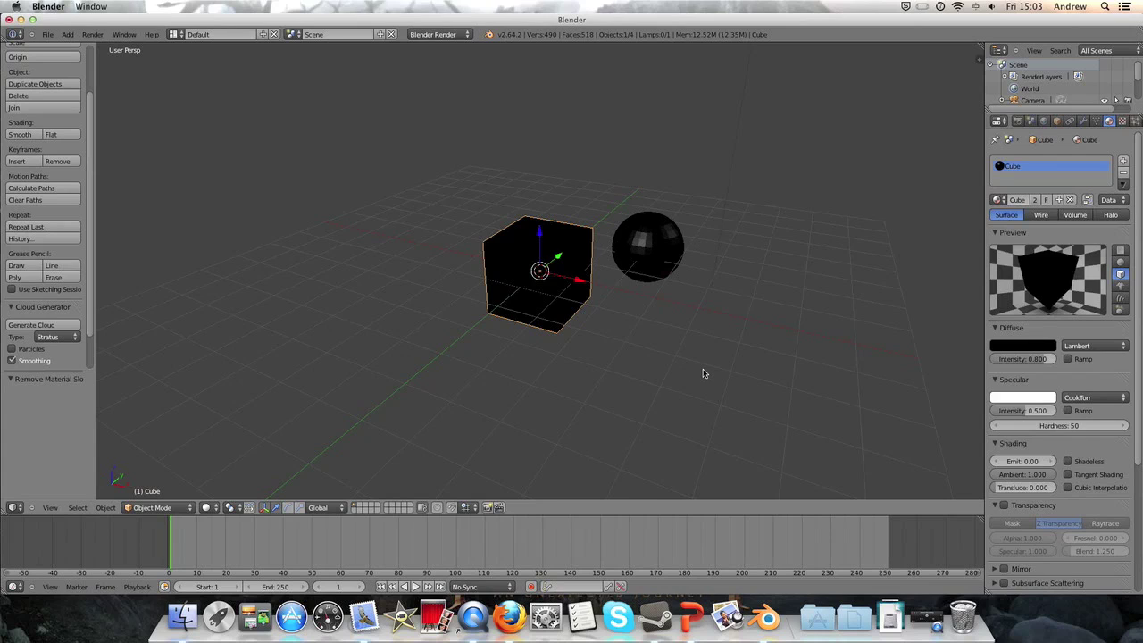
# Brighten the Cube material's diffuse color and change it to a medium red.
pyautogui.click(1046, 348)
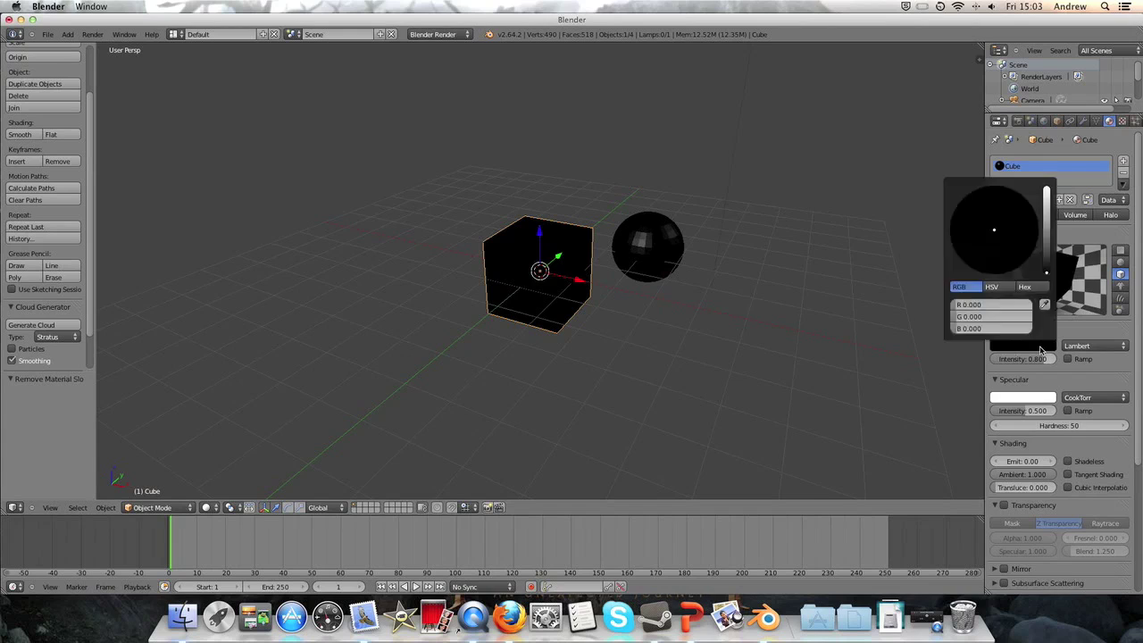
pyautogui.click(1026, 348)
pyautogui.moveTo(1046, 272); pyautogui.dragTo(993, 267)
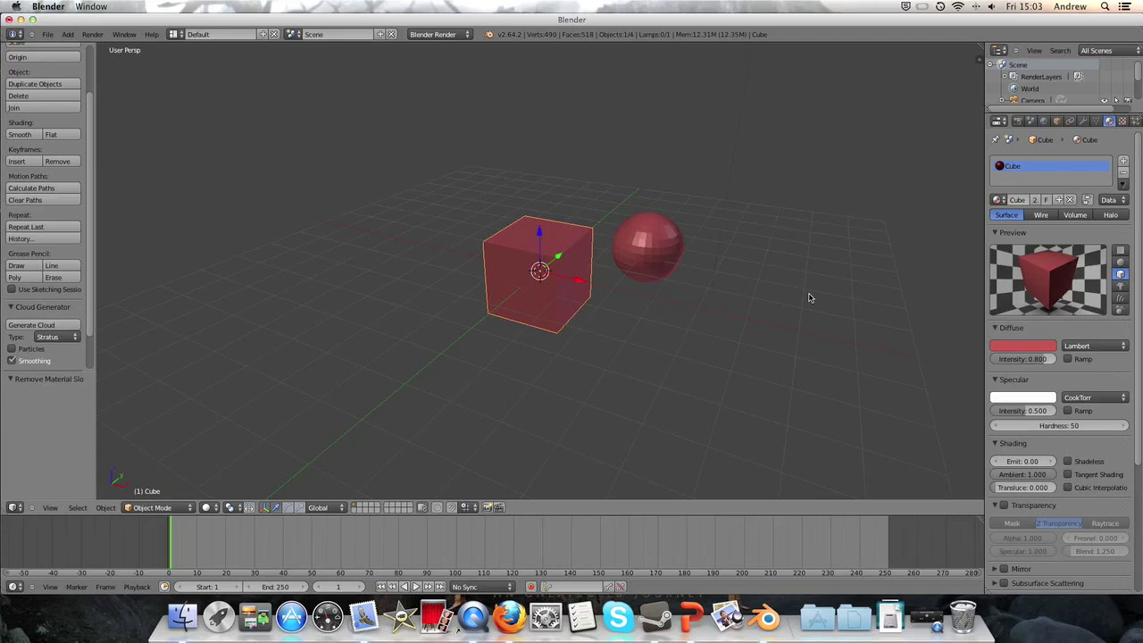
# Lower the diffuse intensity to about 0.485 and then to 0 to see the material darken.
pyautogui.moveTo(1031, 361); pyautogui.dragTo(1001, 366)
pyautogui.click(1022, 346)
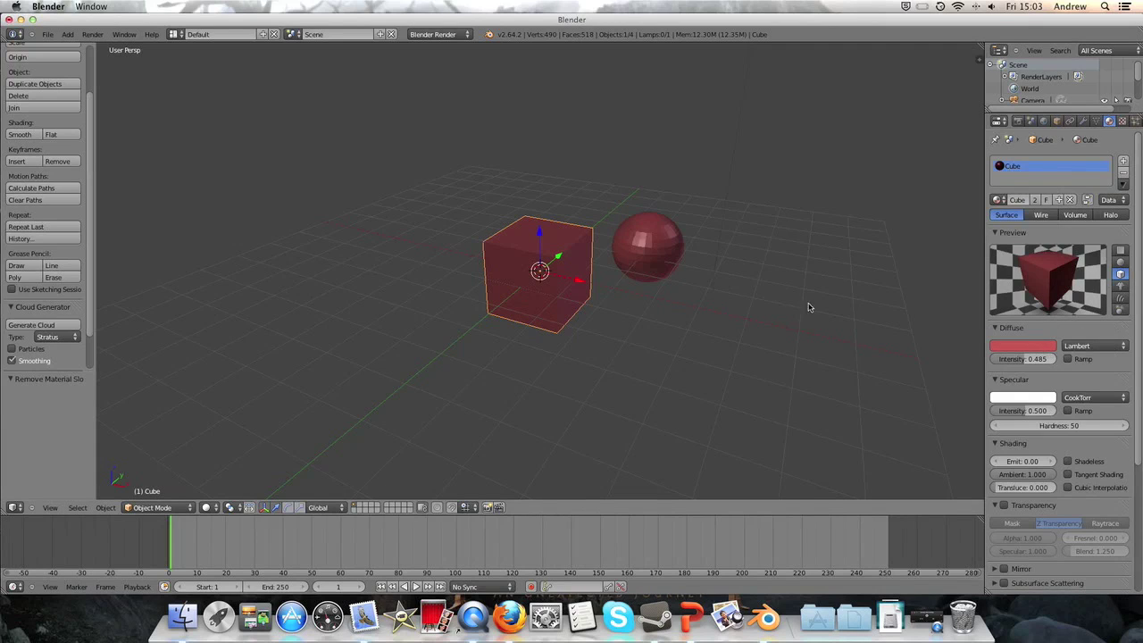
pyautogui.click(1042, 358)
pyautogui.write('0')
pyautogui.press('Return')
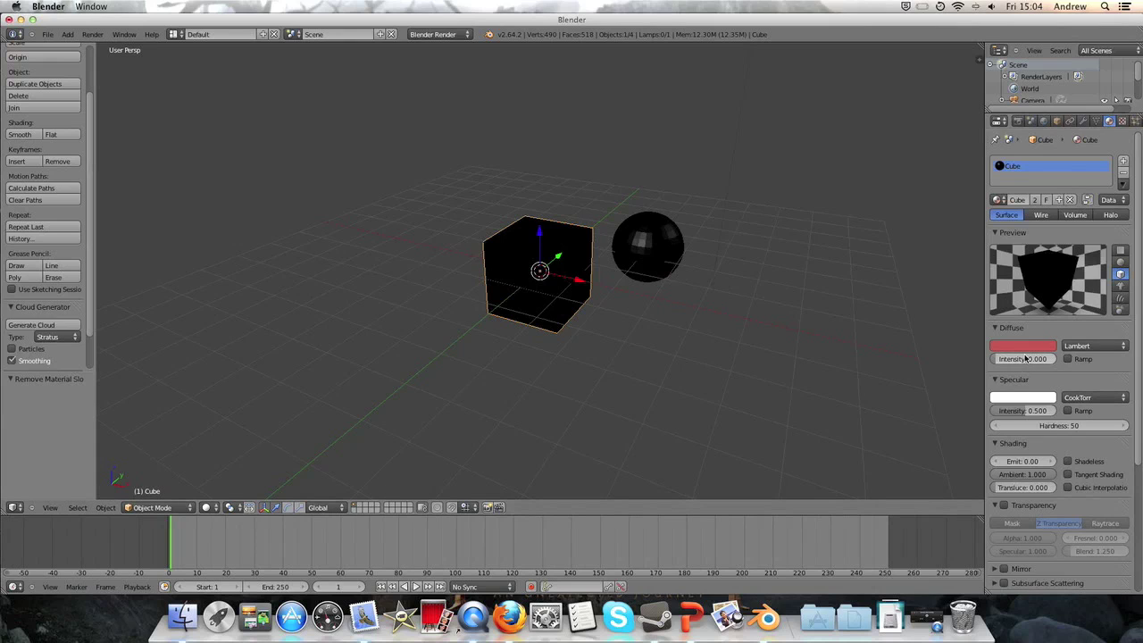
# Raise the diffuse intensity to about 0.657 and enable the diffuse color ramp.
pyautogui.click(1021, 348)
pyautogui.moveTo(1023, 359); pyautogui.dragTo(1048, 363)
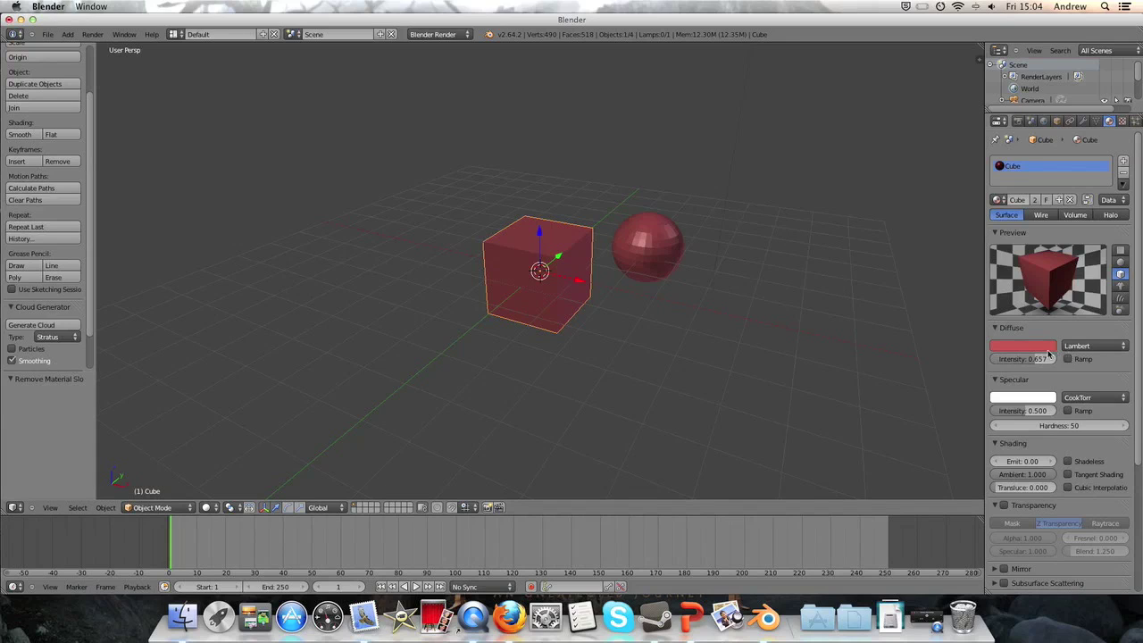
pyautogui.click(1094, 345)
pyautogui.click(1066, 359)
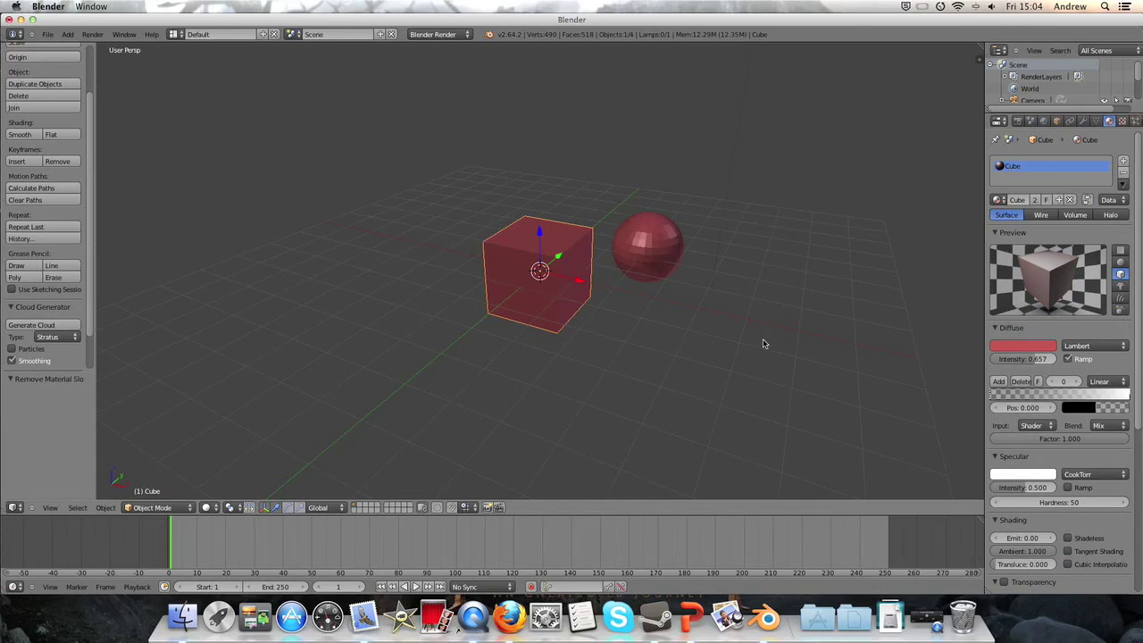
# Render the scene twice to examine the color ramp on the cube and sphere, closing each result.
pyautogui.click(92, 33)
pyautogui.click(116, 52)
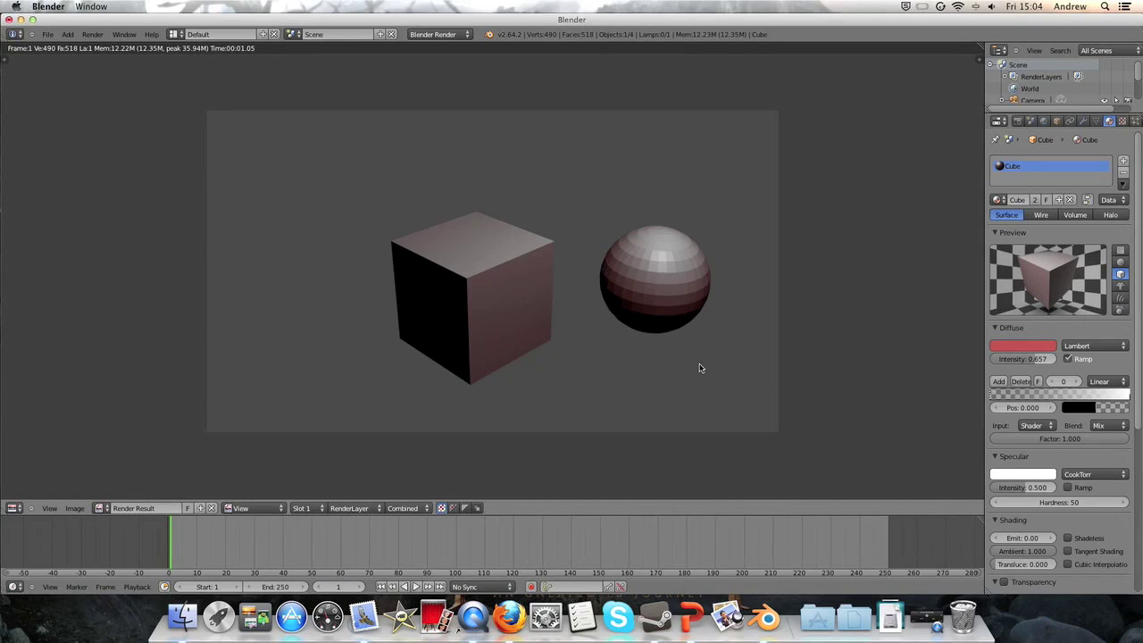
pyautogui.press('Escape')
pyautogui.click(92, 34)
pyautogui.click(117, 51)
pyautogui.press('Escape')
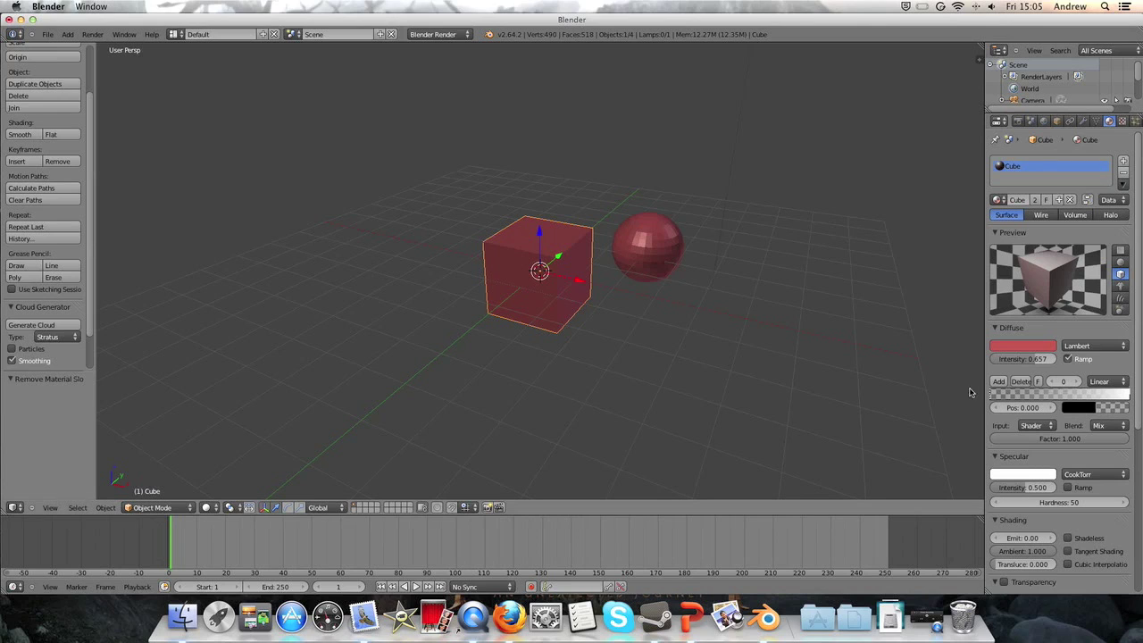
# Compare the two end stops of the diffuse ramp, and set the alpha of the stop at position 0 to 1.
pyautogui.click(1129, 397)
pyautogui.click(996, 397)
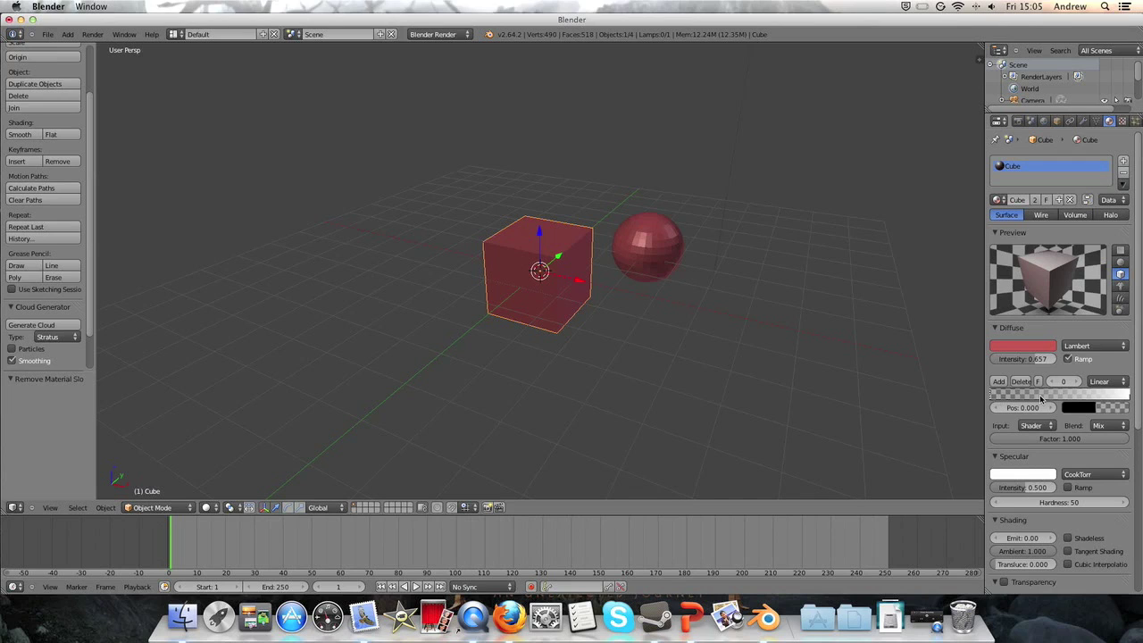
pyautogui.click(1123, 395)
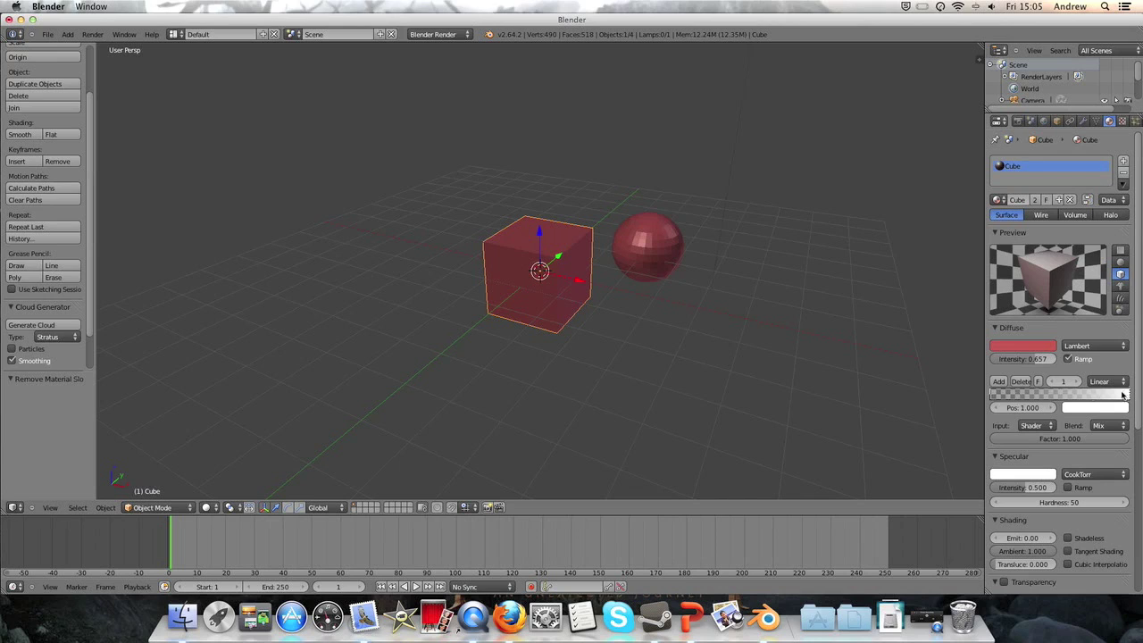
pyautogui.click(992, 395)
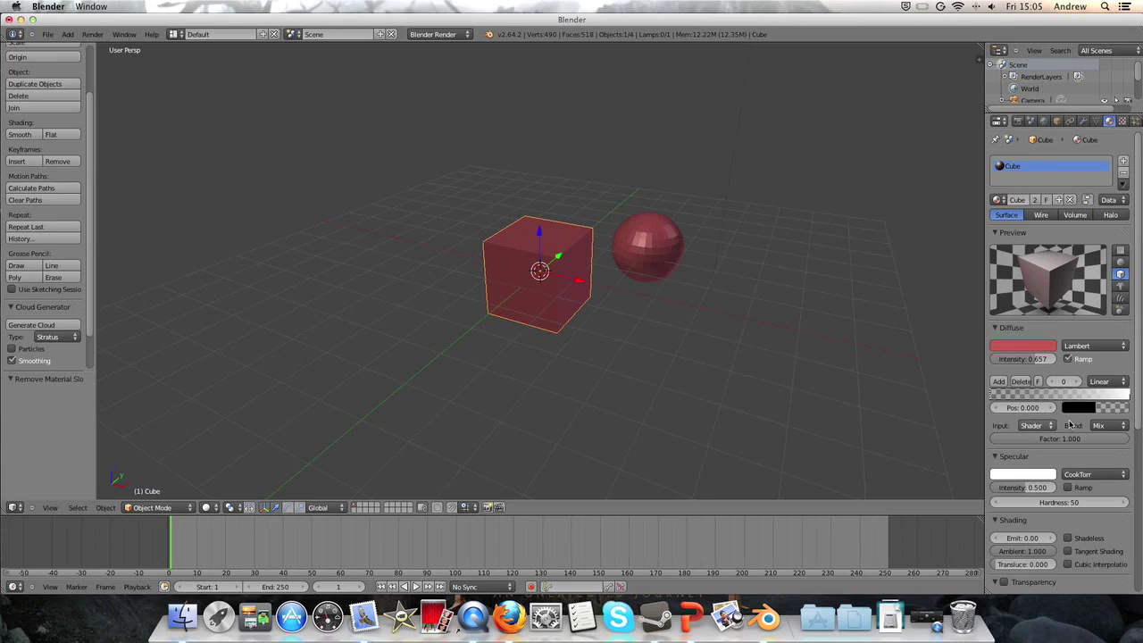
pyautogui.click(1102, 409)
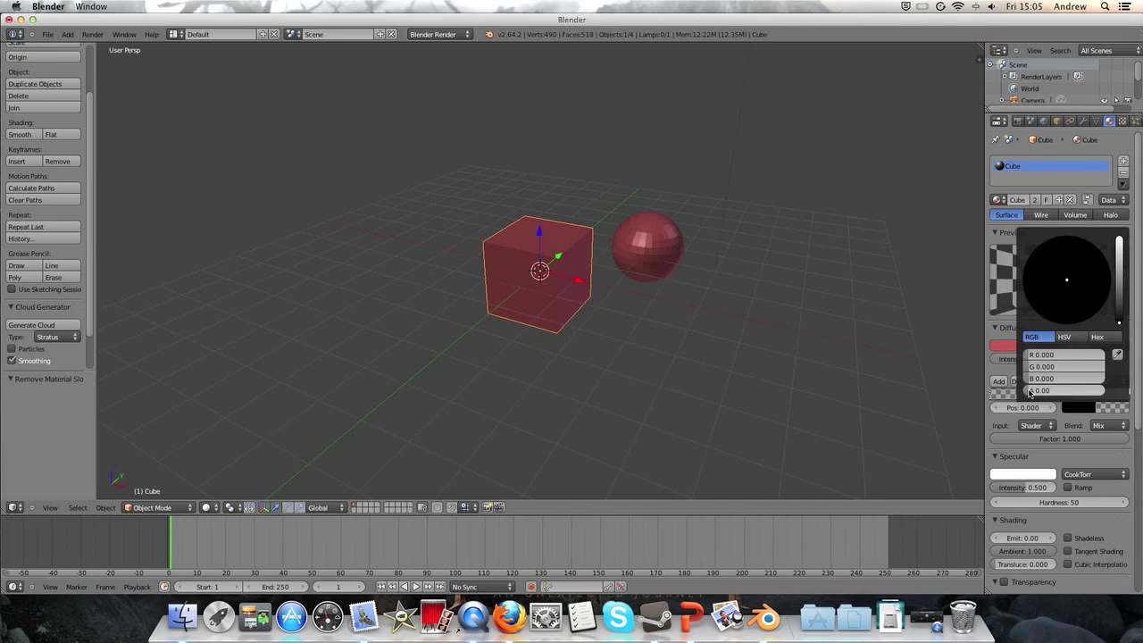
pyautogui.moveTo(1047, 393); pyautogui.dragTo(1132, 392)
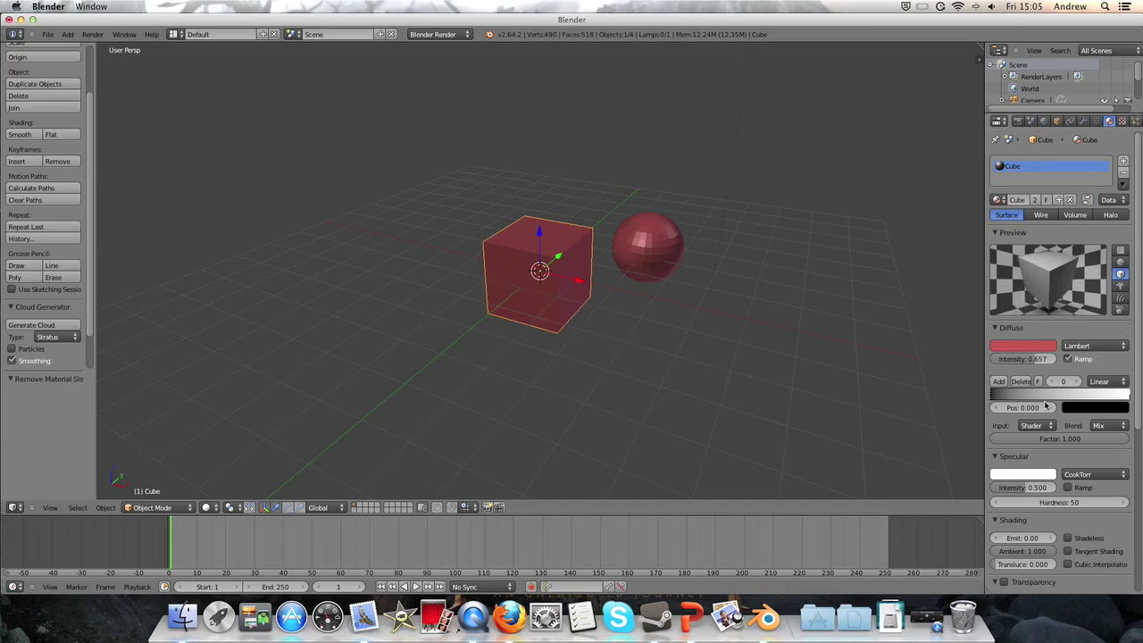
# Brighten the ramp stop at position 0 and change its color to purple.
pyautogui.click(1096, 407)
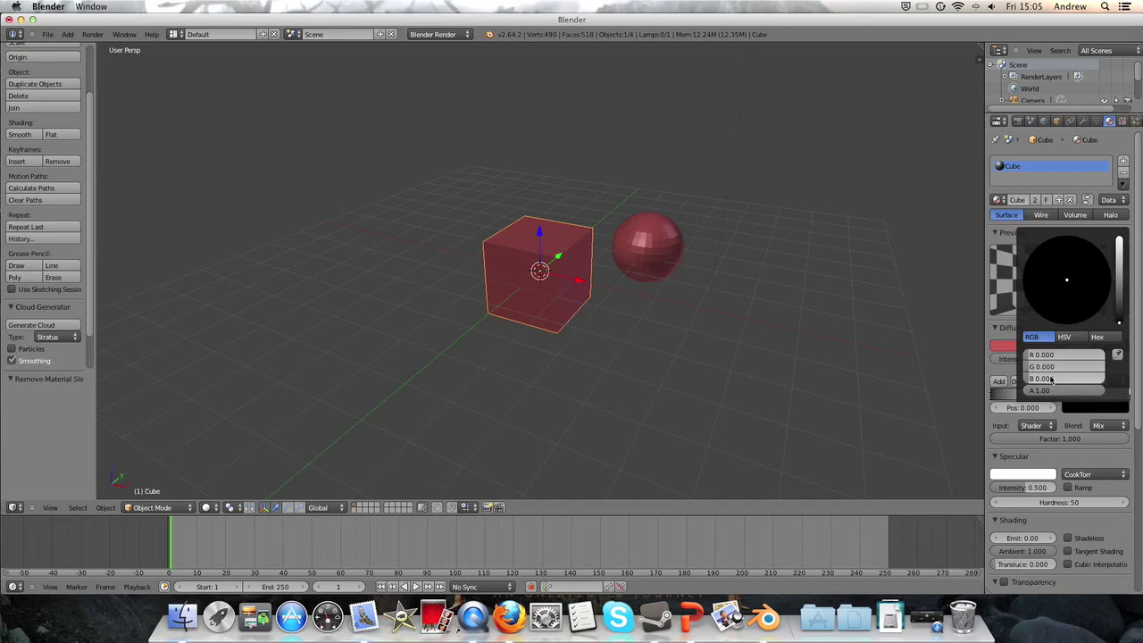
pyautogui.moveTo(1122, 305); pyautogui.dragTo(1118, 262)
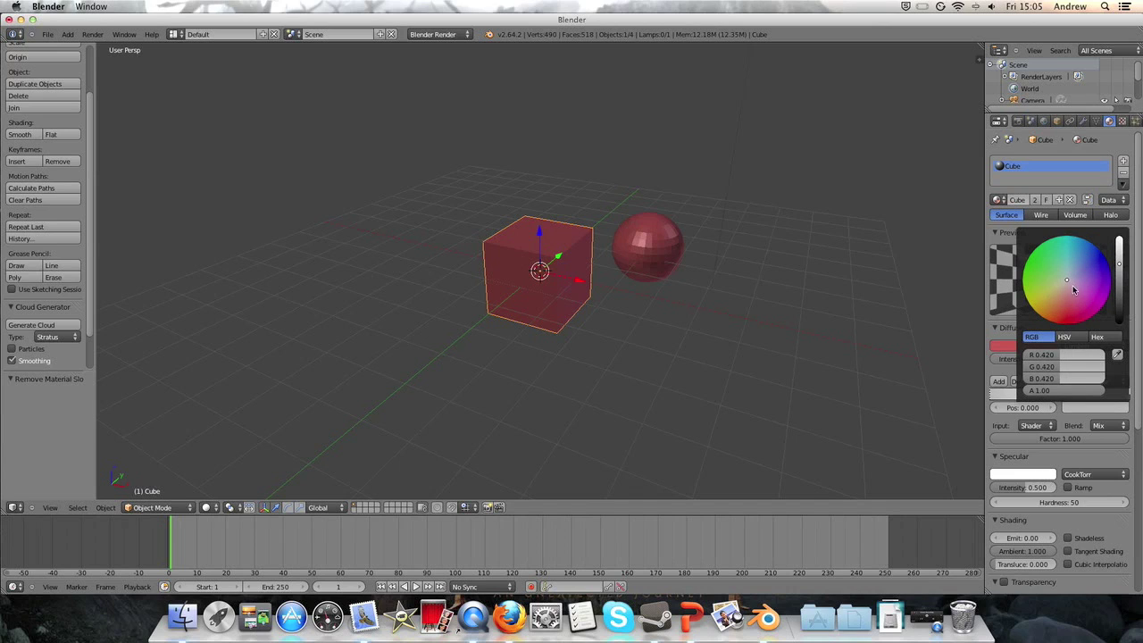
pyautogui.click(1074, 289)
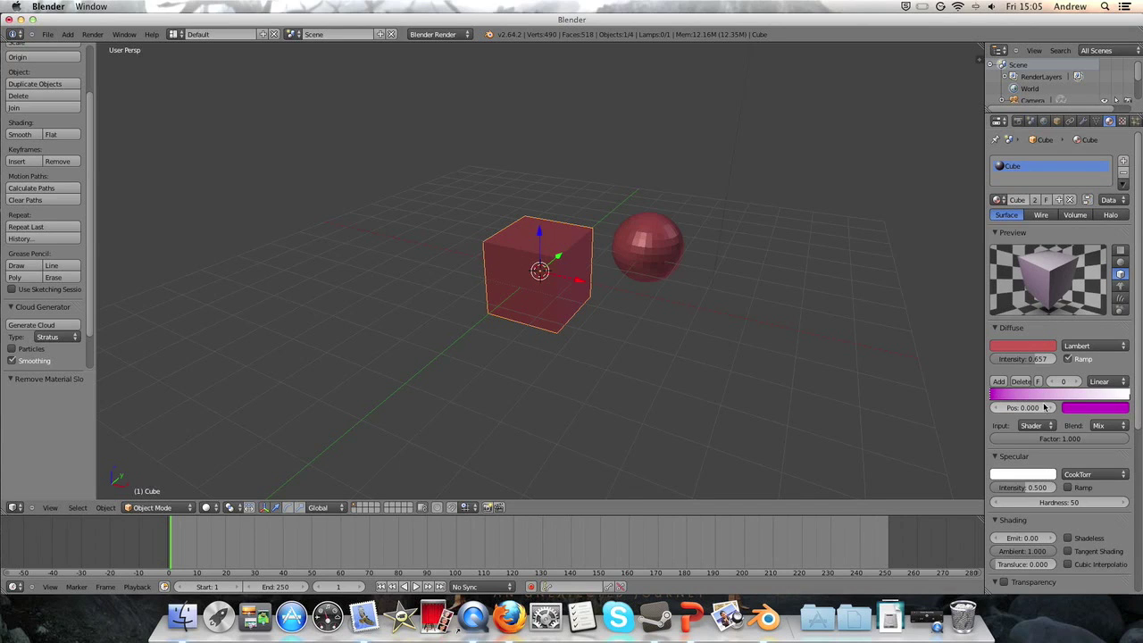
# Render the scene to examine the purple ramp on the cube and sphere, and close the result.
pyautogui.click(92, 34)
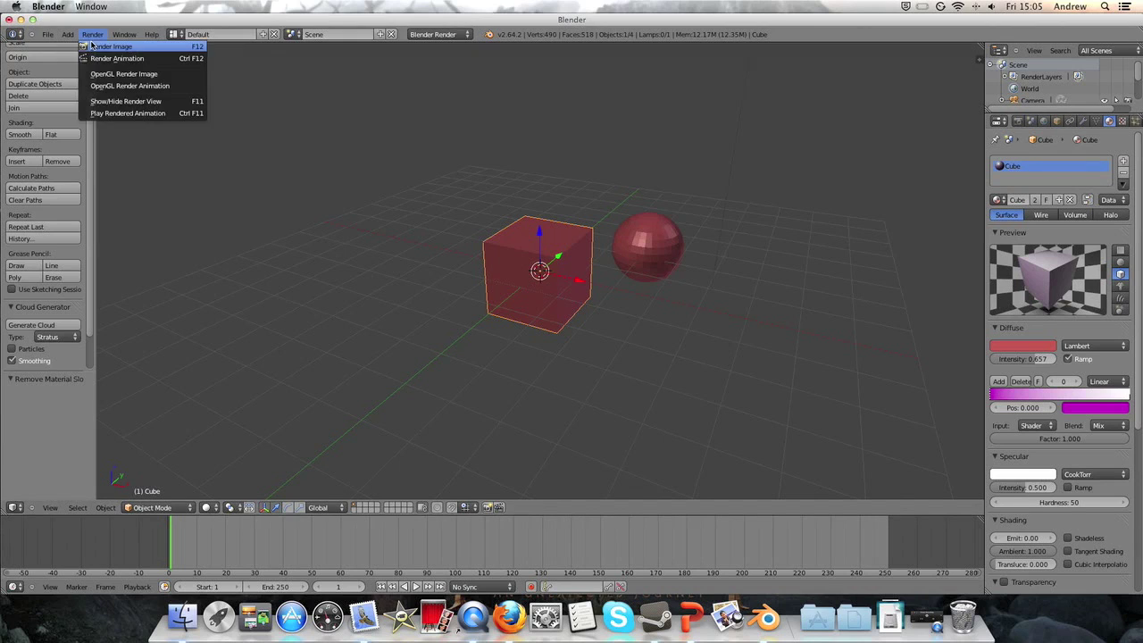
pyautogui.click(116, 48)
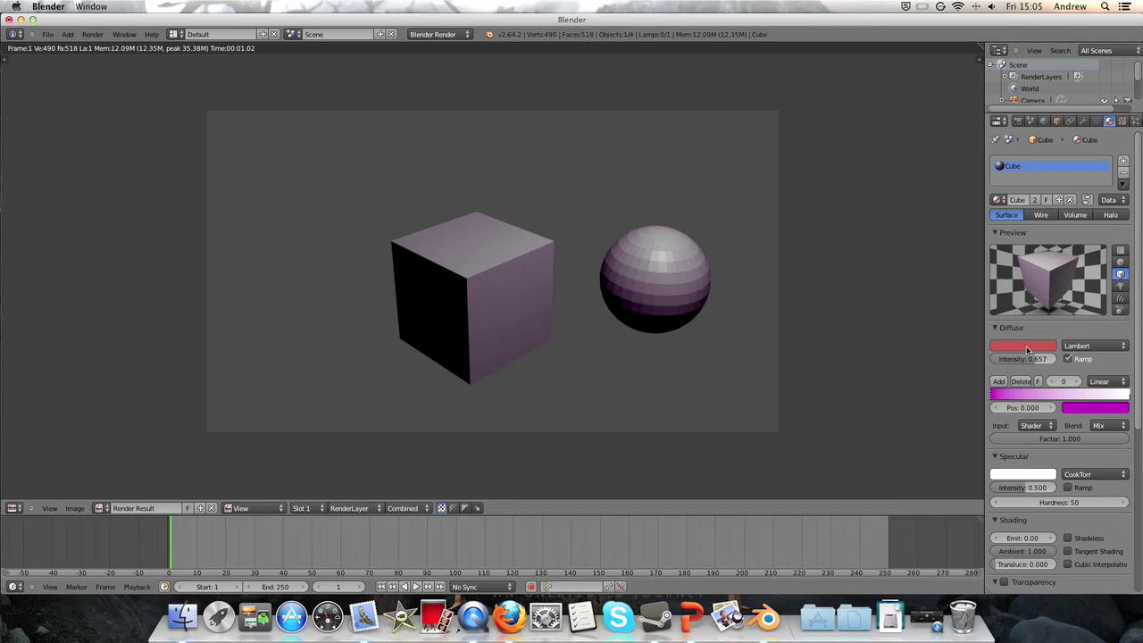
pyautogui.press('Escape')
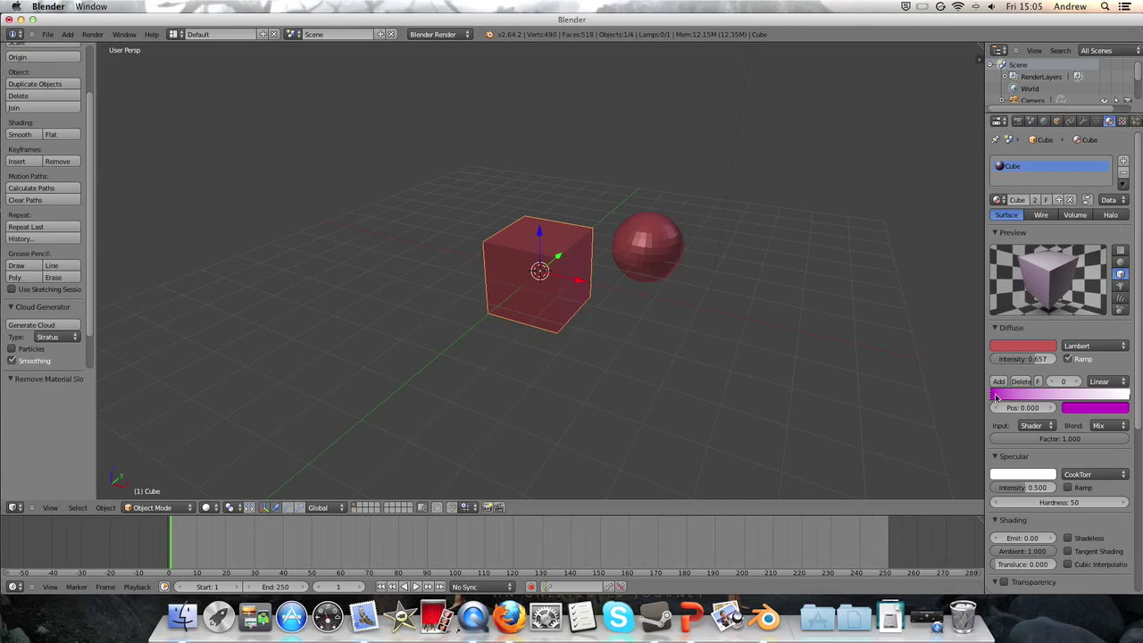
# Test the purple ramp stop in a render with its alpha lowered to about 0.30, and restore the alpha to 1.
pyautogui.click(1079, 406)
pyautogui.moveTo(1081, 390); pyautogui.dragTo(1026, 392)
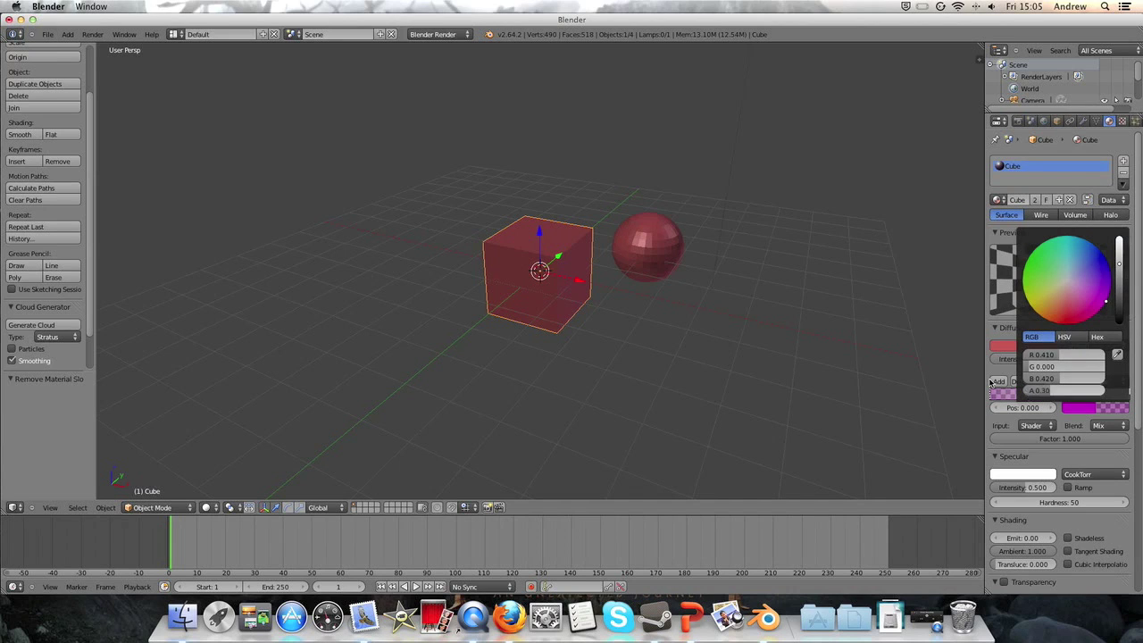
pyautogui.click(92, 34)
pyautogui.click(106, 44)
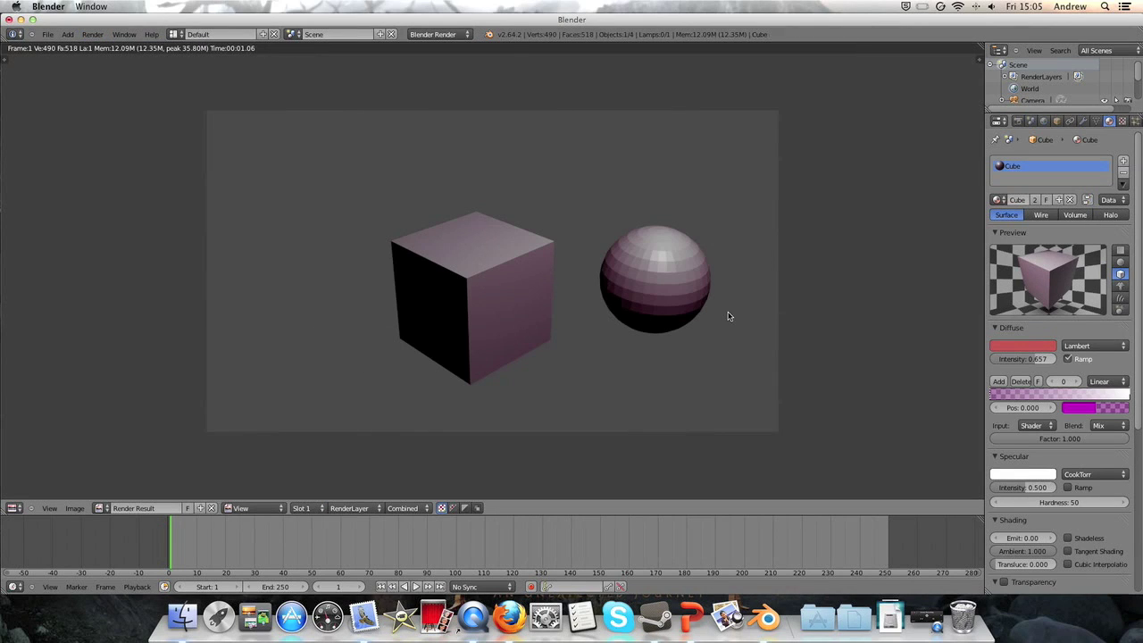
pyautogui.press('Escape')
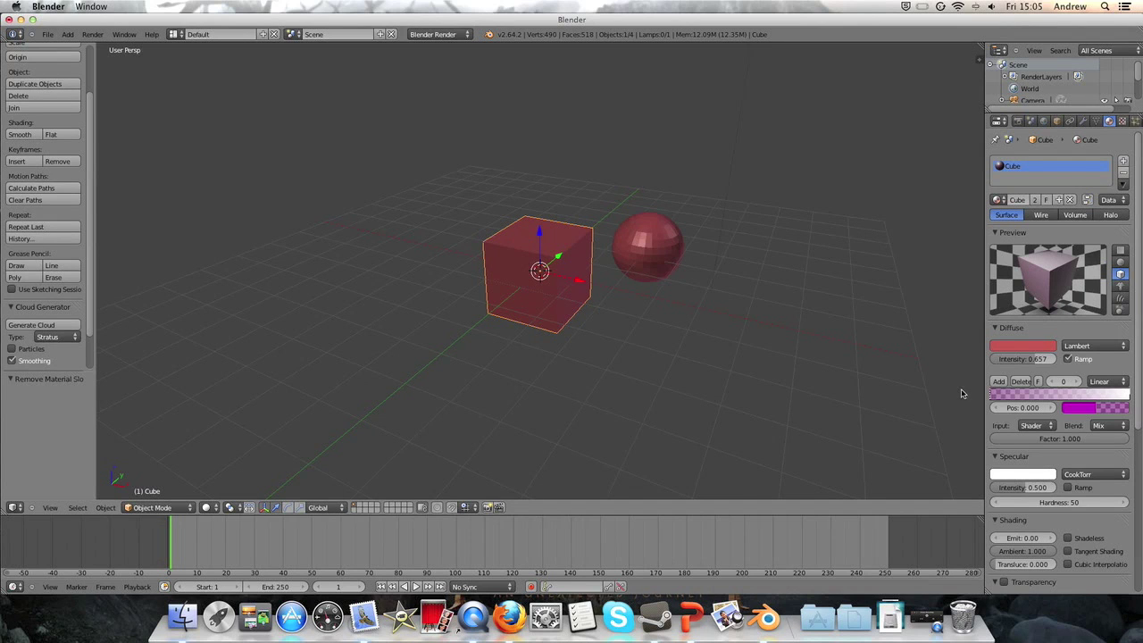
pyautogui.click(1077, 412)
pyautogui.moveTo(1064, 391); pyautogui.dragTo(1138, 394)
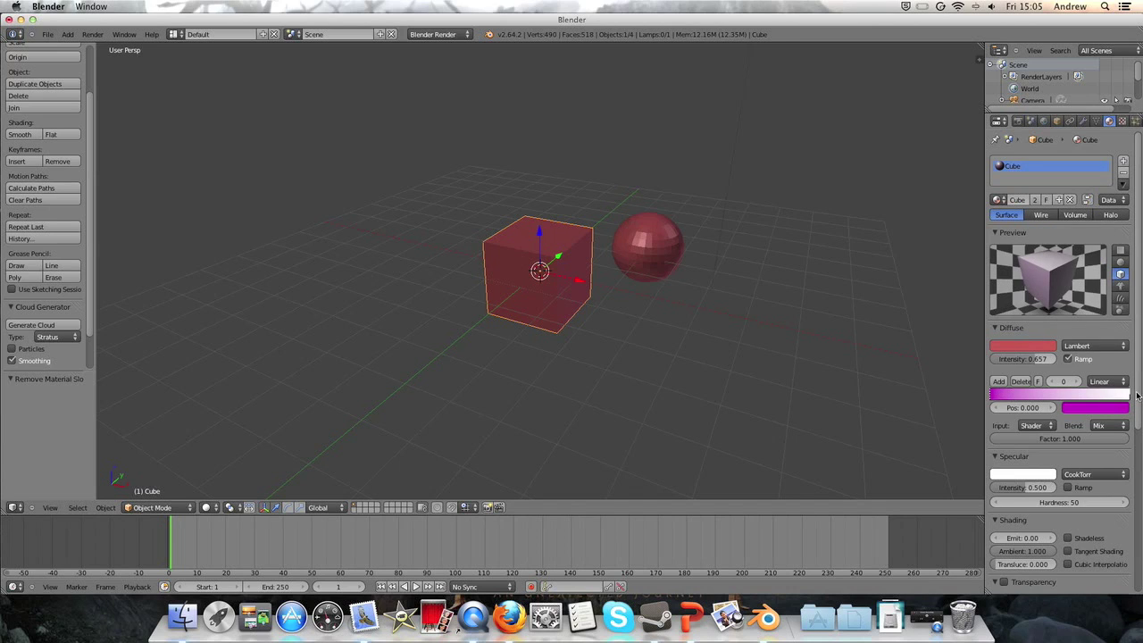
# Change the ramp stop at position 1 to light blue and render the scene to check the gradient.
pyautogui.click(1129, 395)
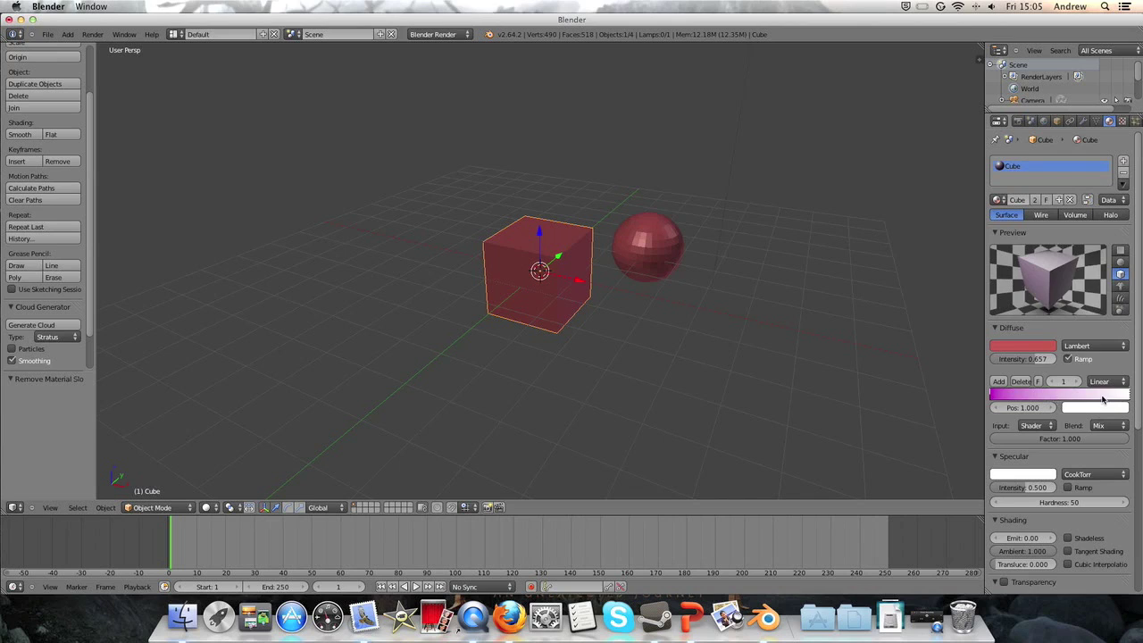
pyautogui.click(1093, 408)
pyautogui.moveTo(1066, 284)
pyautogui.mouseDown()
pyautogui.moveTo(1072, 299)
pyautogui.moveTo(1078, 258)
pyautogui.mouseUp()
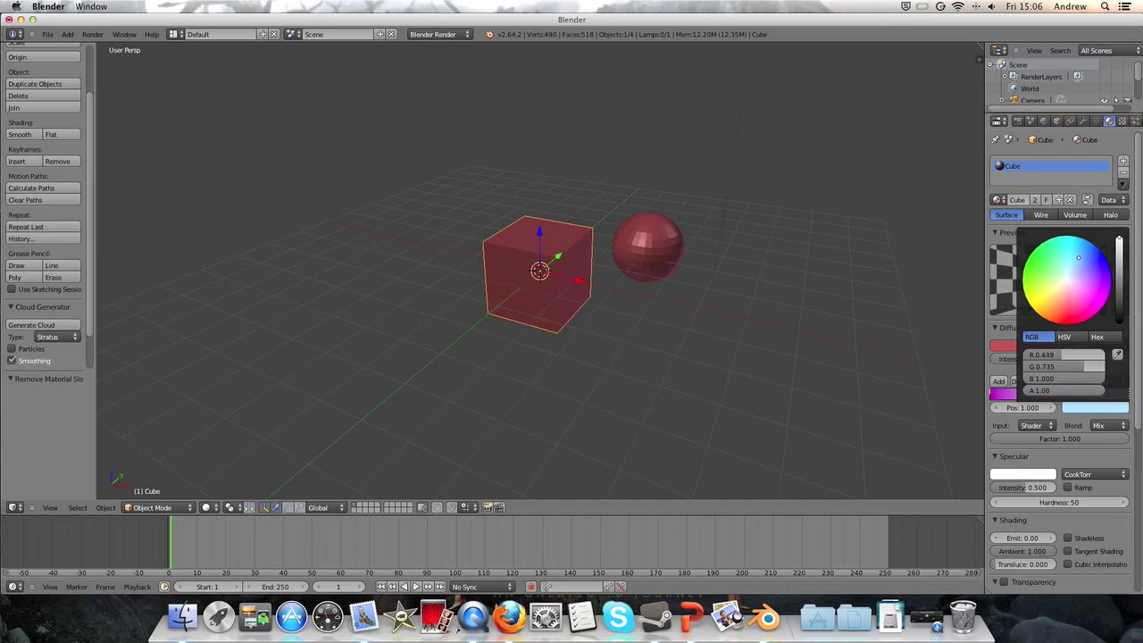
pyautogui.click(99, 34)
pyautogui.click(116, 49)
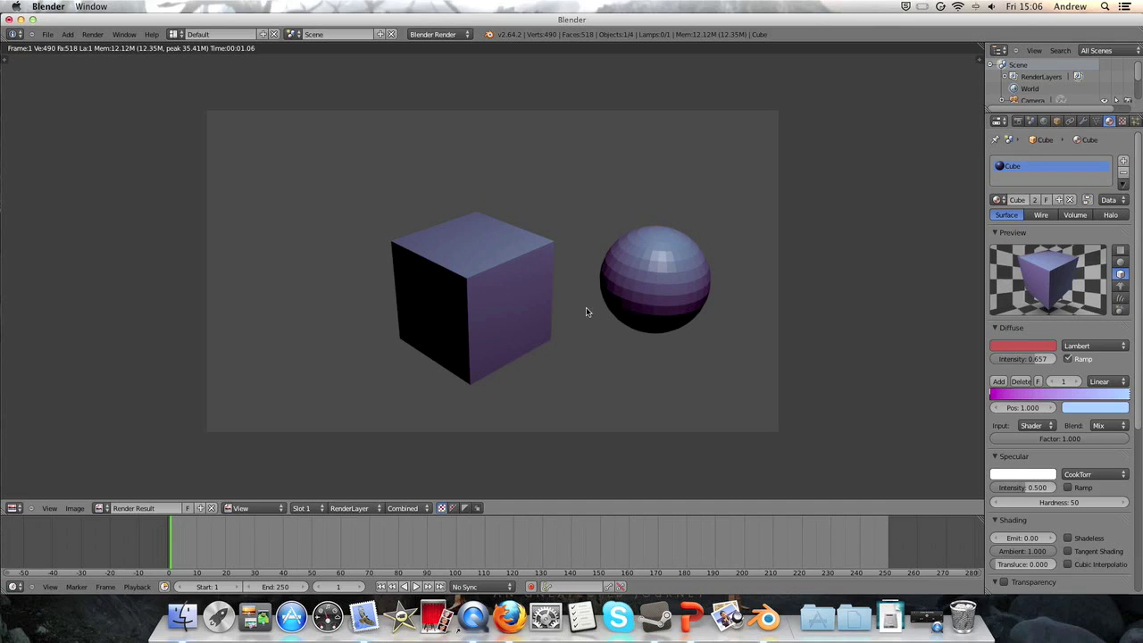
pyautogui.press('Escape')
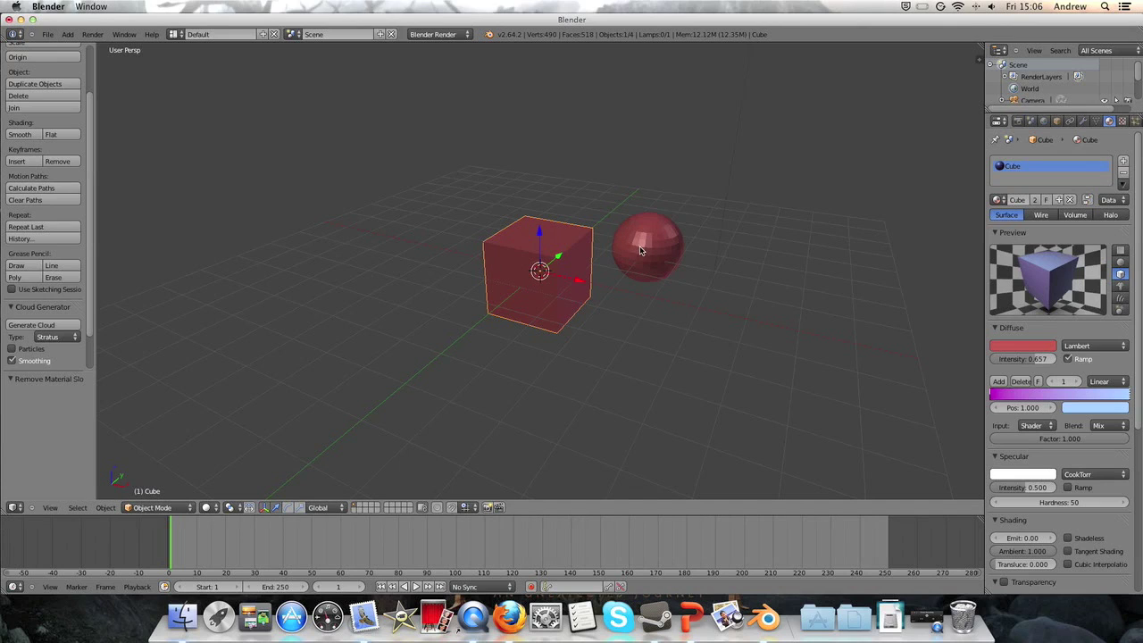
# Add a ramp stop at about position 0.538 and color it bright green.
pyautogui.click(998, 382)
pyautogui.moveTo(1061, 399)
pyautogui.mouseDown()
pyautogui.moveTo(1046, 399)
pyautogui.moveTo(1079, 403)
pyautogui.moveTo(1042, 394)
pyautogui.moveTo(1060, 397)
pyautogui.mouseUp()
pyautogui.click(1084, 408)
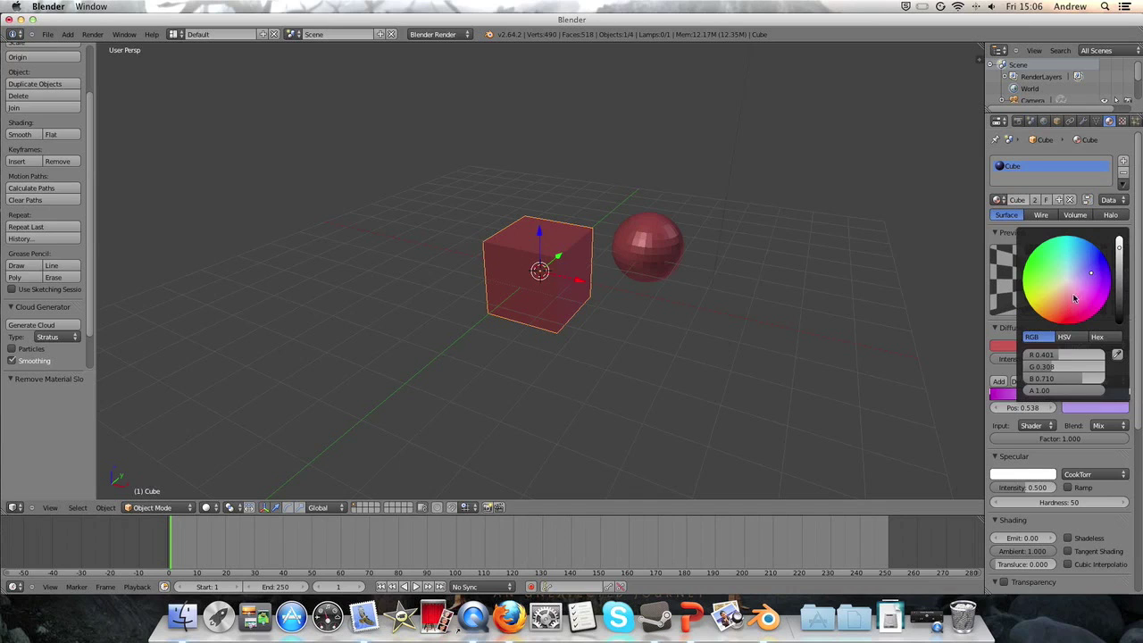
pyautogui.moveTo(1074, 296); pyautogui.dragTo(1028, 284)
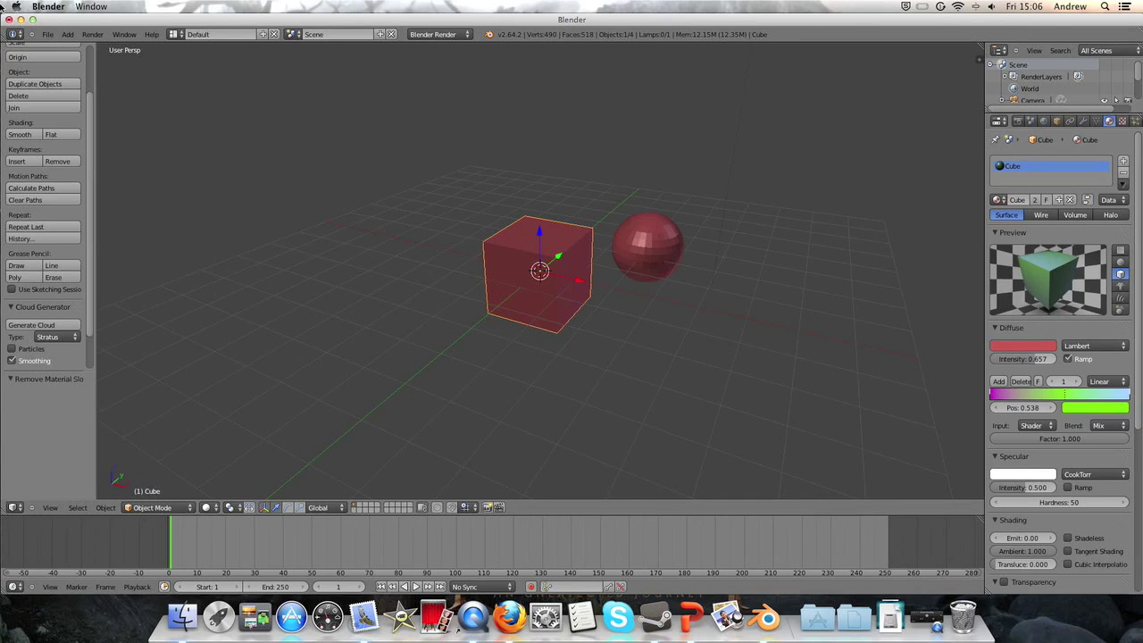
# Render the scene to examine the three-color ramp on both objects, and close the result.
pyautogui.click(100, 35)
pyautogui.click(106, 50)
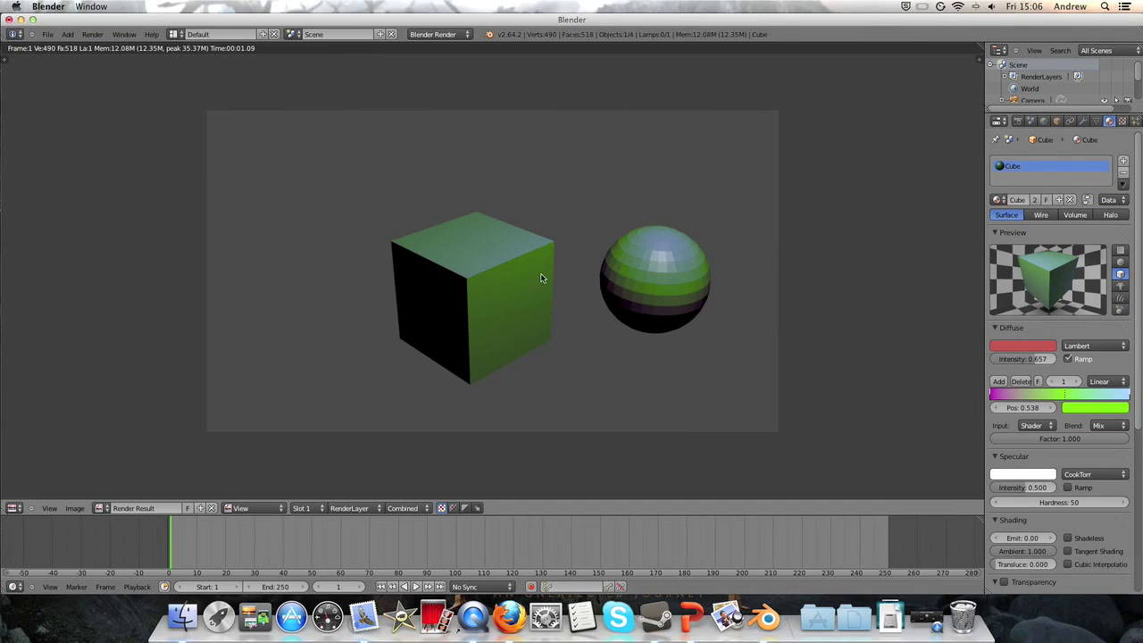
pyautogui.press('Escape')
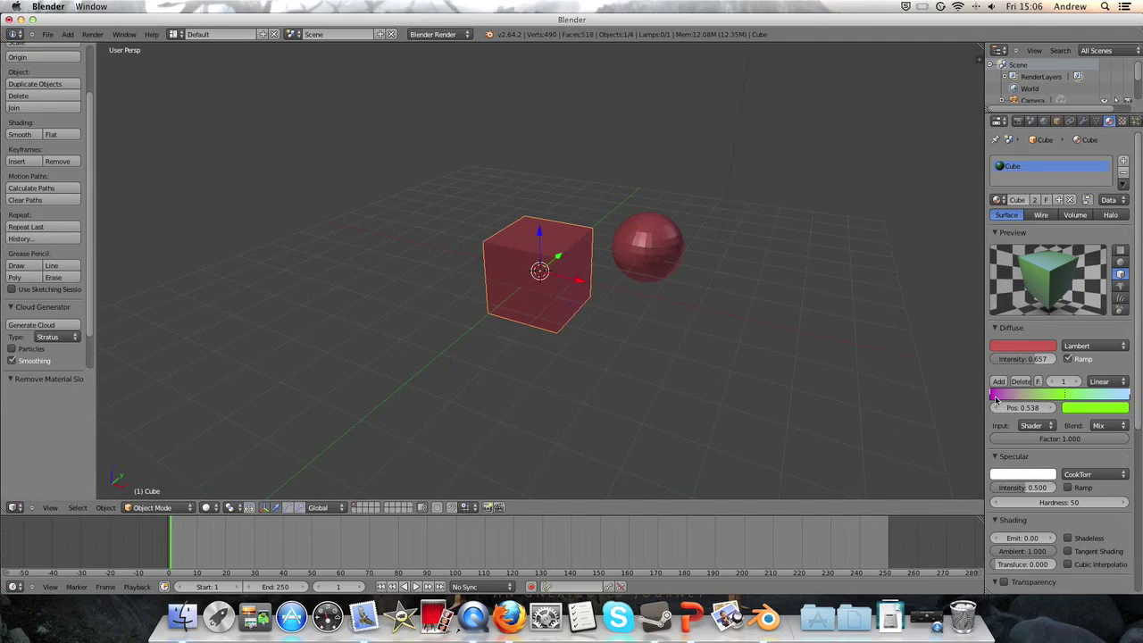
# Move the purple and light blue ramp stops inward, and place the green stop at about position 0.628.
pyautogui.click(991, 395)
pyautogui.moveTo(991, 396); pyautogui.dragTo(1020, 396)
pyautogui.moveTo(1128, 395); pyautogui.dragTo(1084, 397)
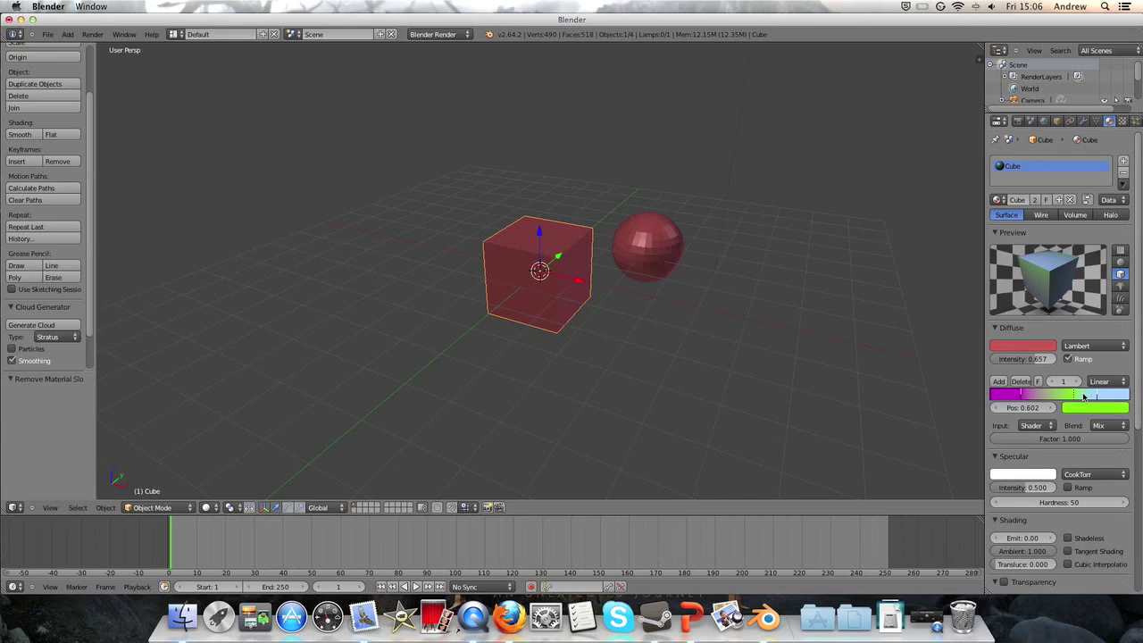
# Render the scene to examine the effect of the repositioned ramp stops, and close the result.
pyautogui.click(91, 34)
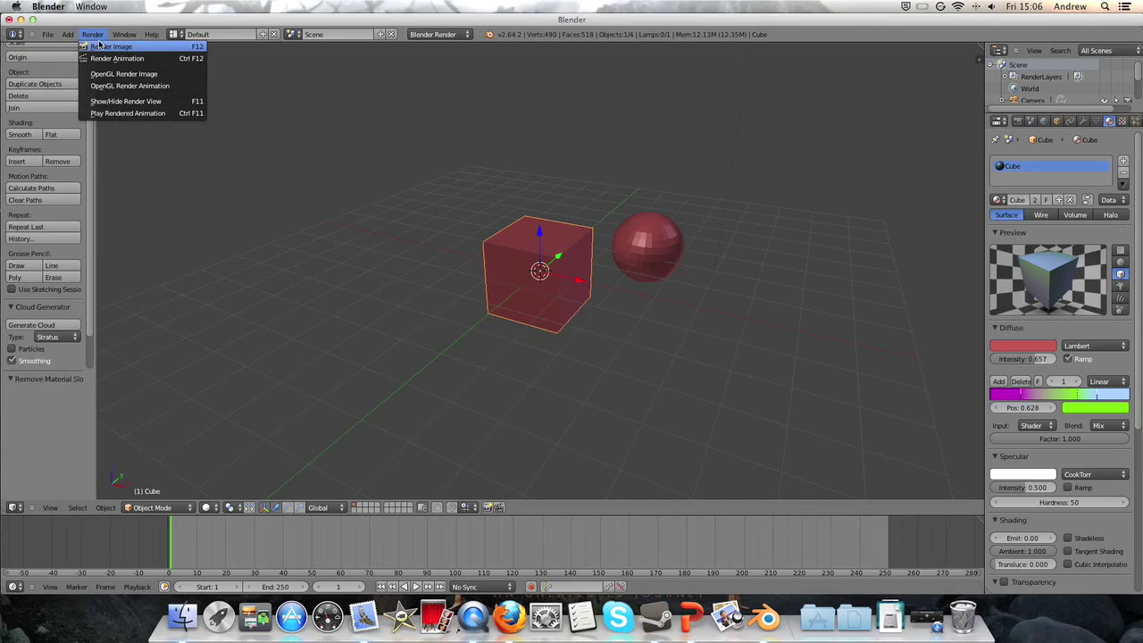
pyautogui.click(102, 45)
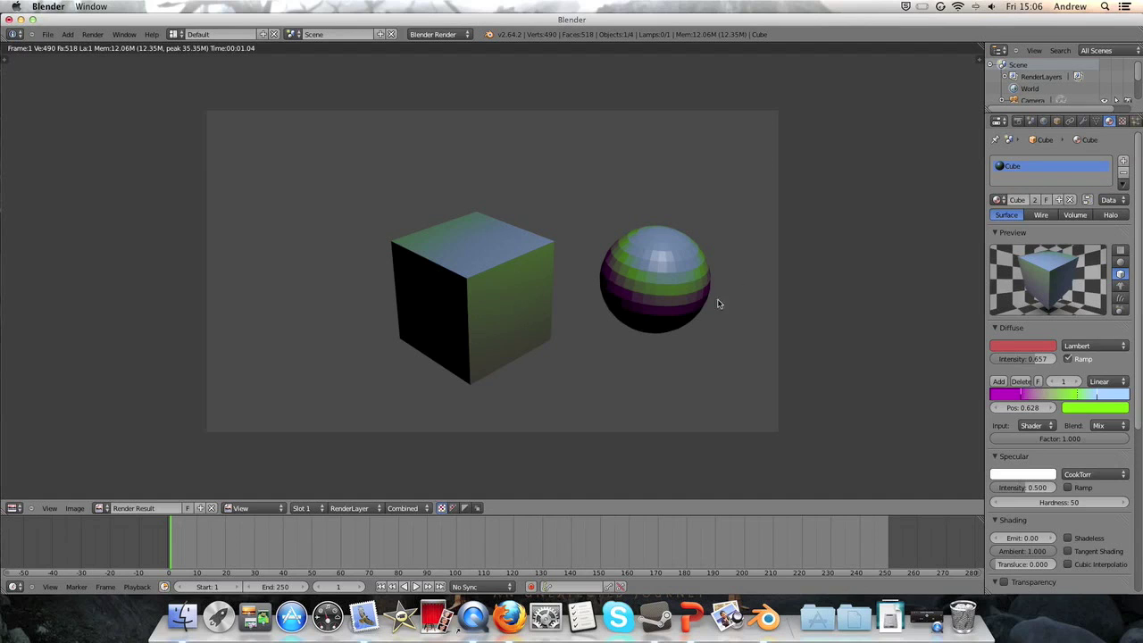
pyautogui.press('Escape')
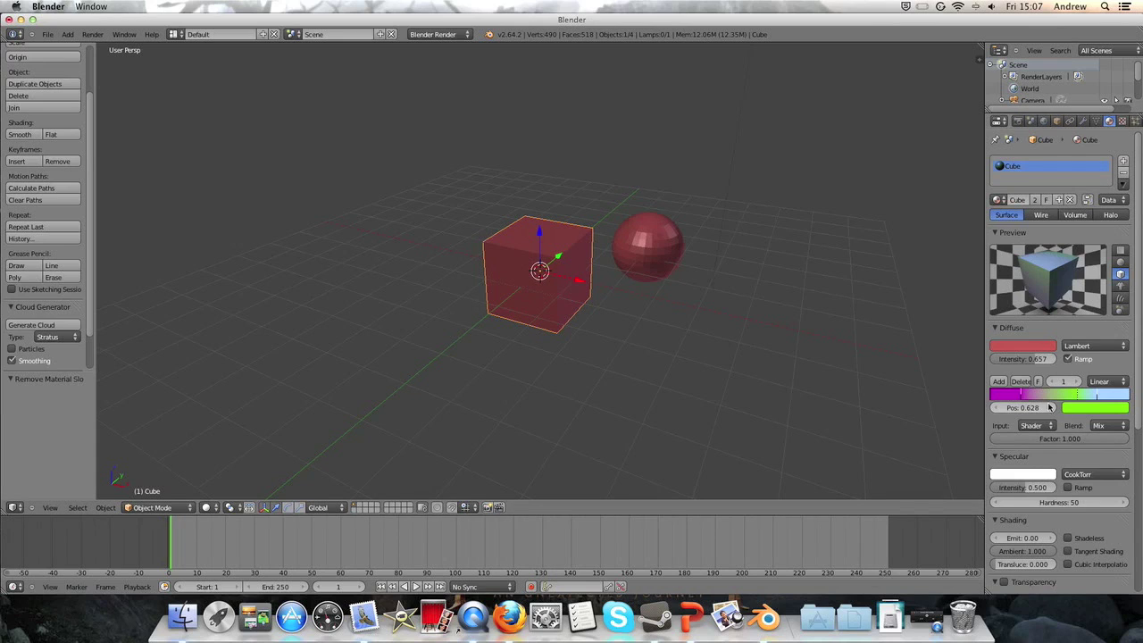
# Set the diffuse ramp's blend mode to Color and its factor to about 0.378.
pyautogui.click(1100, 426)
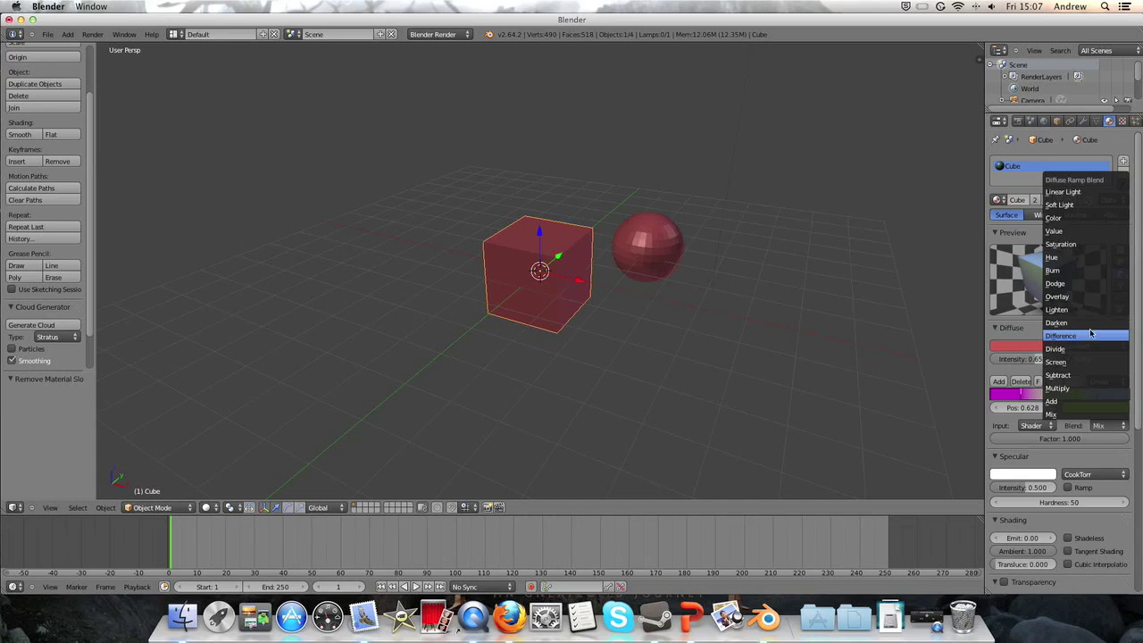
pyautogui.click(1080, 227)
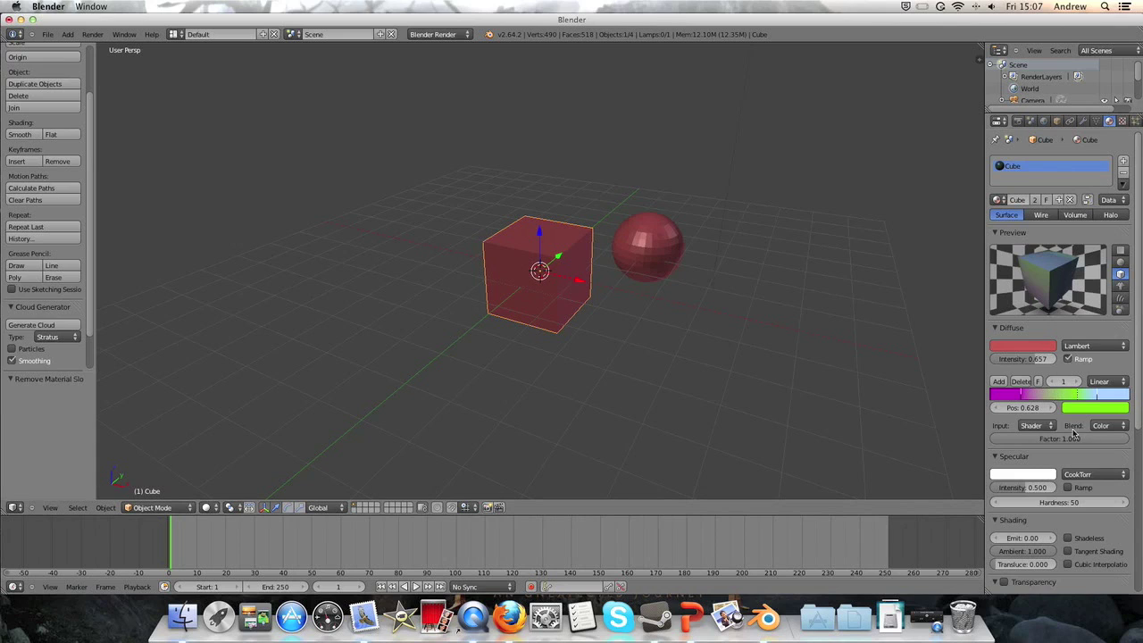
pyautogui.moveTo(1127, 444)
pyautogui.mouseDown()
pyautogui.moveTo(1028, 443)
pyautogui.moveTo(1111, 447)
pyautogui.mouseUp()
pyautogui.click(1094, 410)
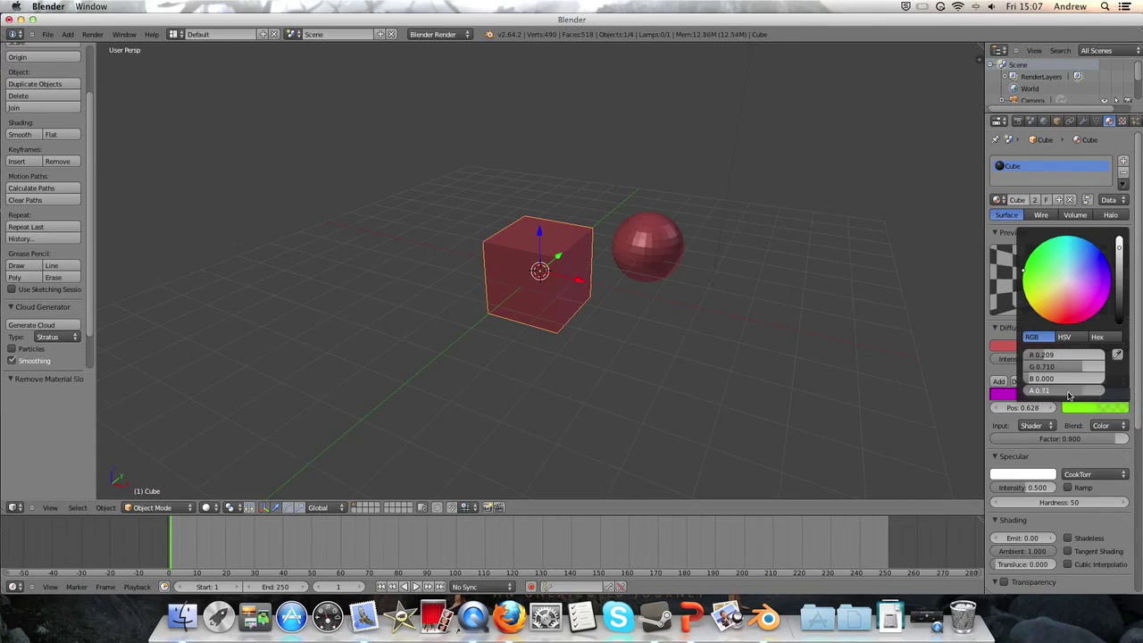
pyautogui.moveTo(1095, 439); pyautogui.dragTo(1024, 440)
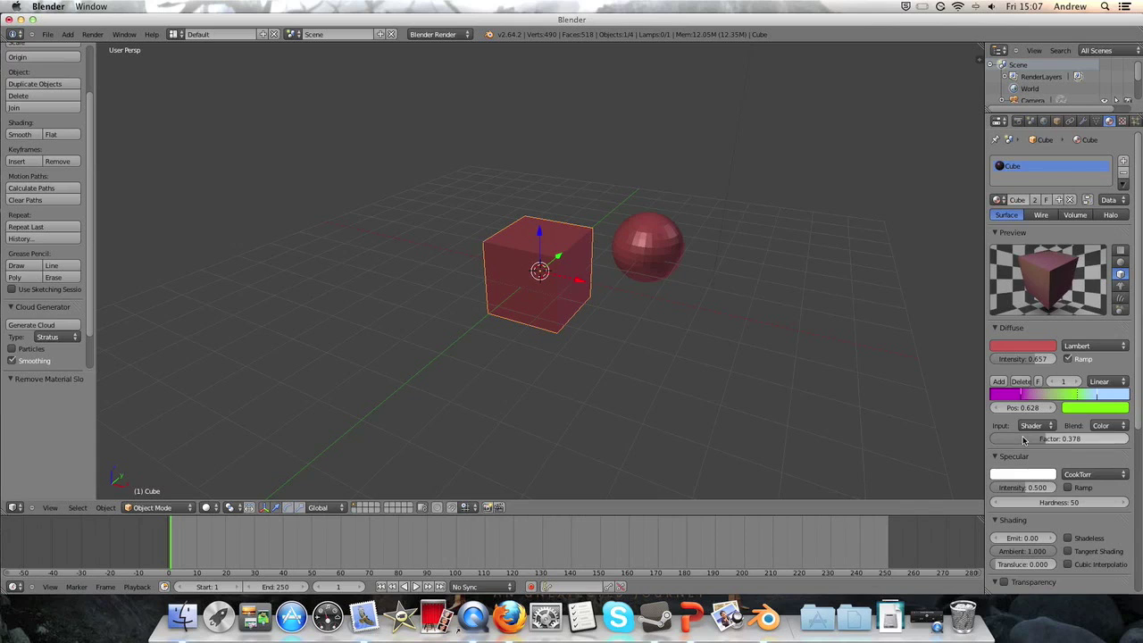
# Render the scene to examine the Color blend at the reduced factor, and close the result.
pyautogui.click(92, 34)
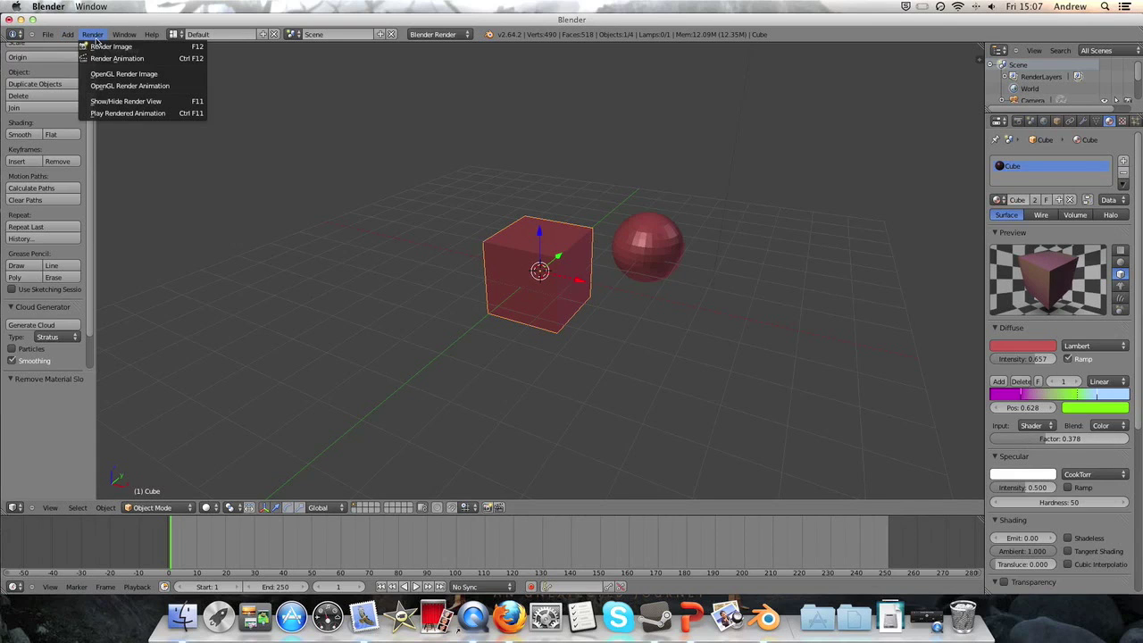
pyautogui.click(116, 43)
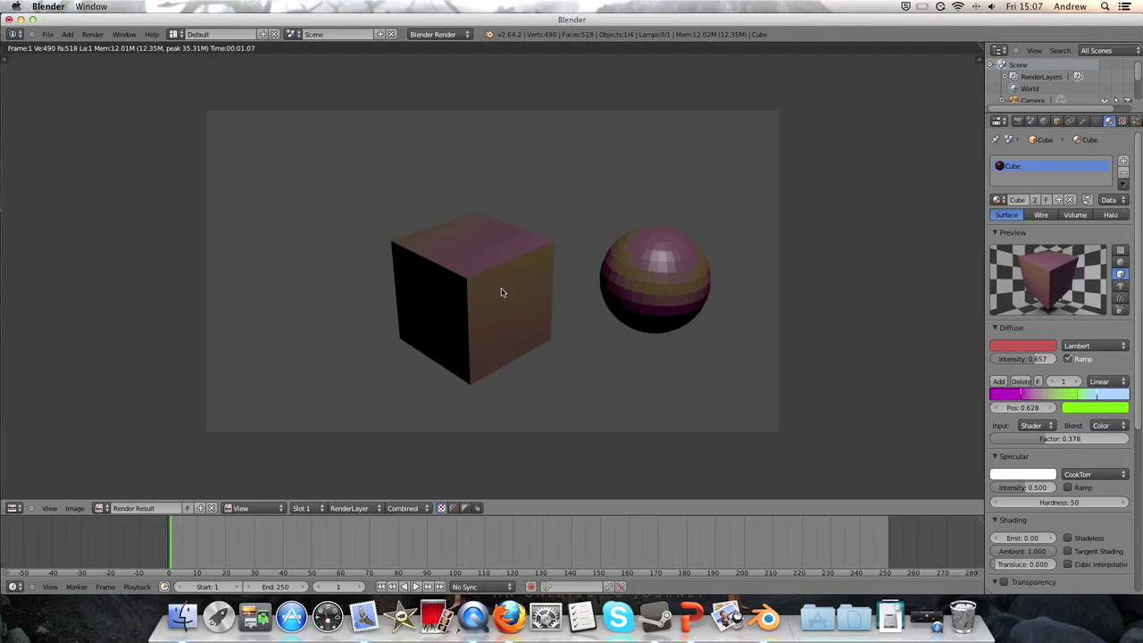
pyautogui.press('Escape')
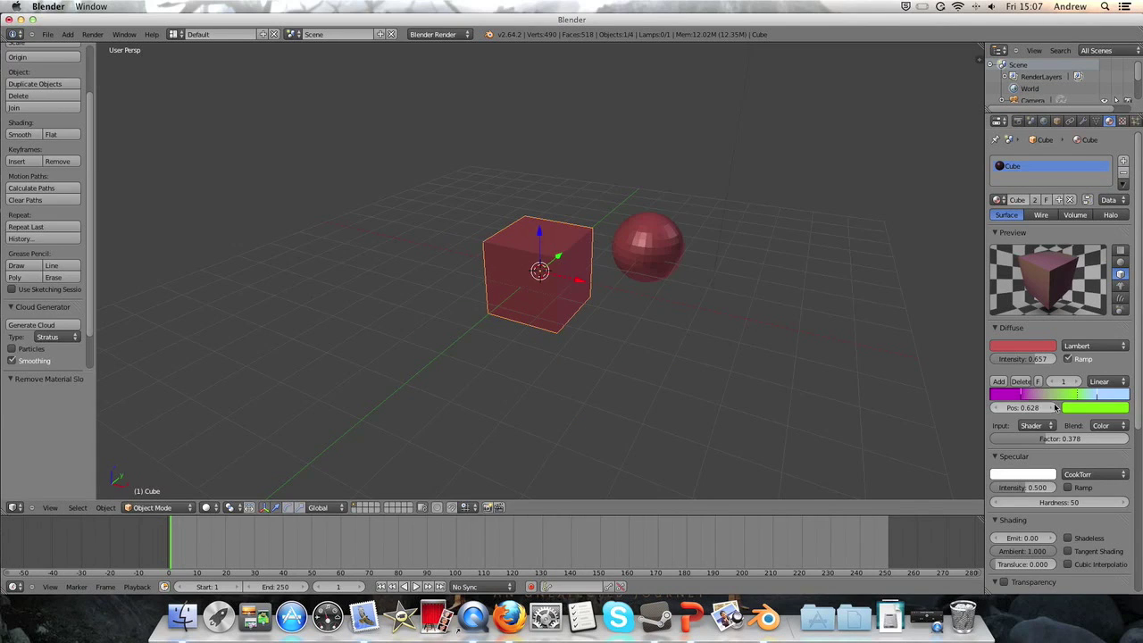
# Disable the diffuse color ramp and look through the available diffuse shader models.
pyautogui.click(1067, 359)
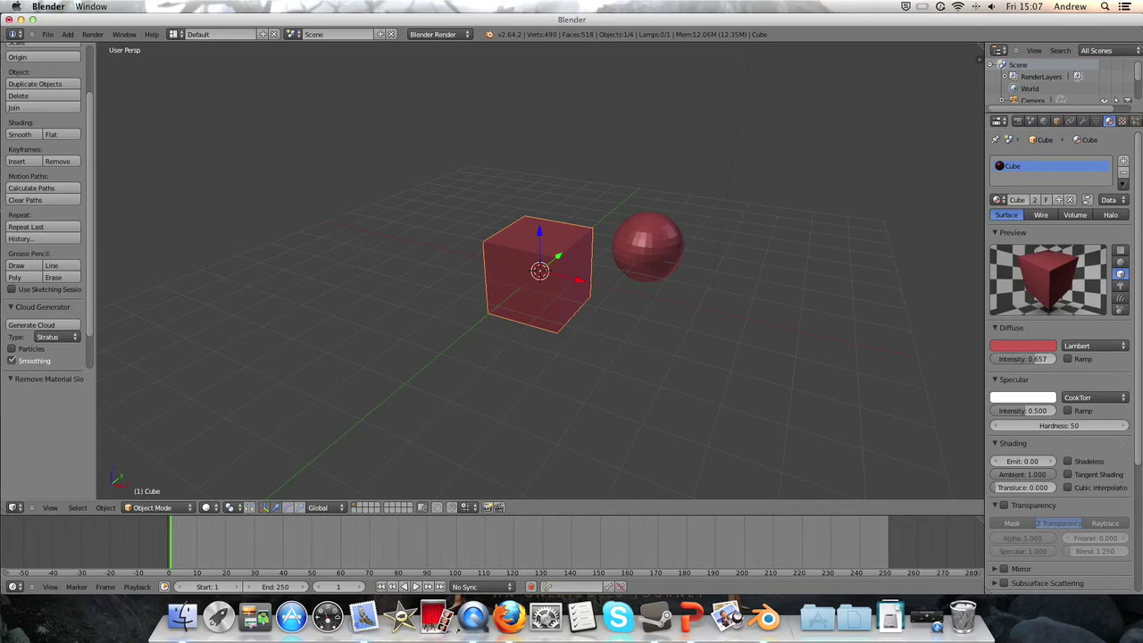
pyautogui.click(1086, 348)
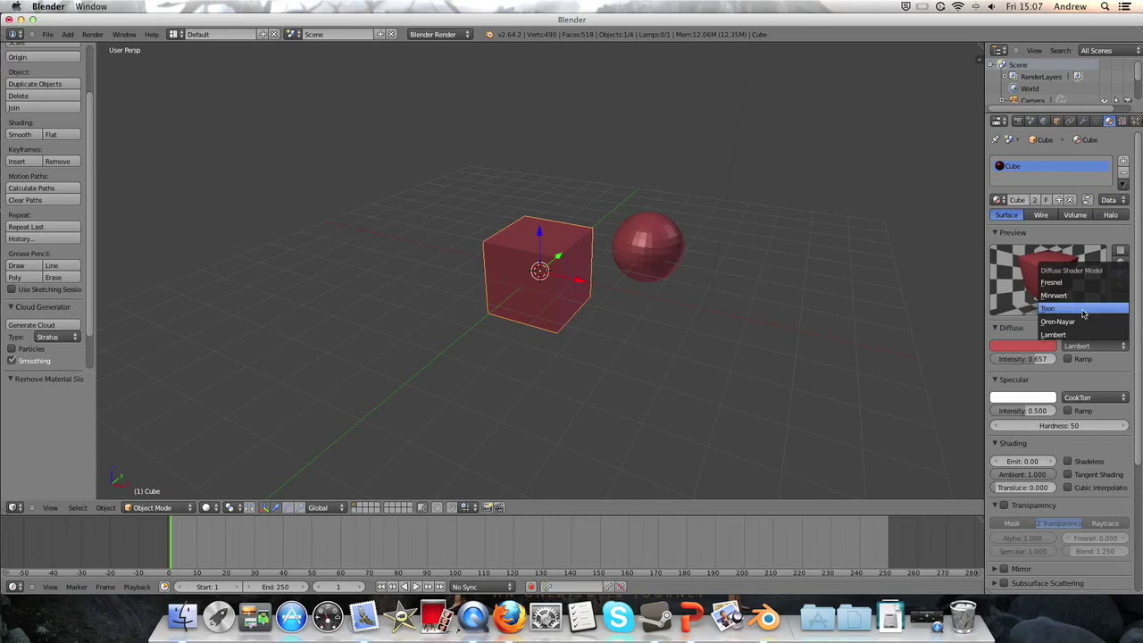
pyautogui.click(1098, 348)
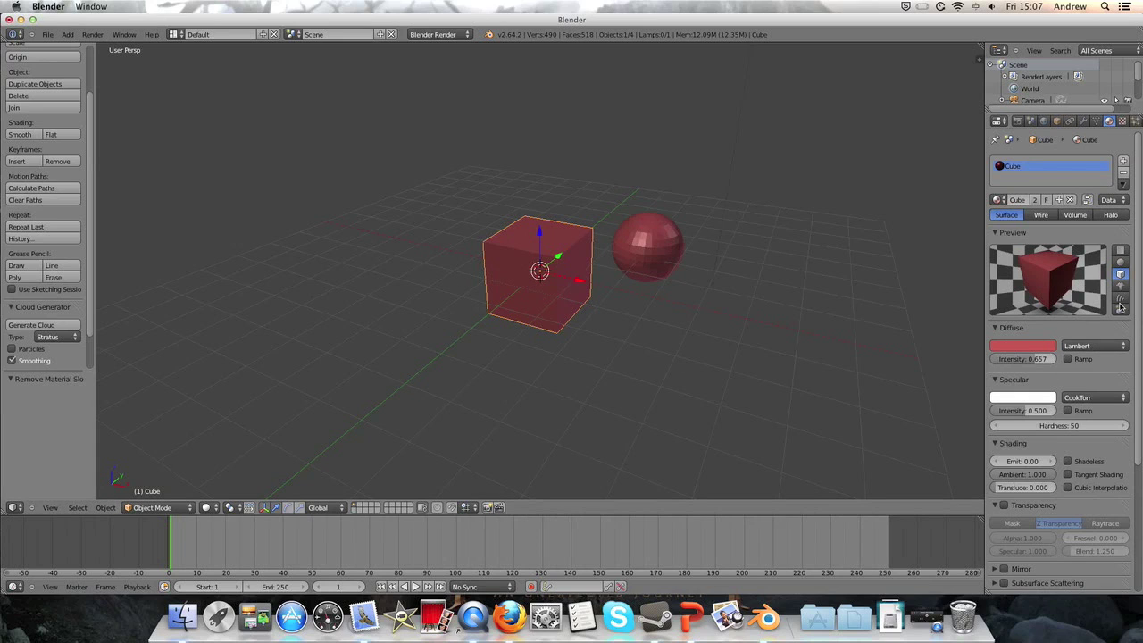
# Try the Oren-Nayar diffuse shader with a roughness of about 2.300.
pyautogui.click(1095, 348)
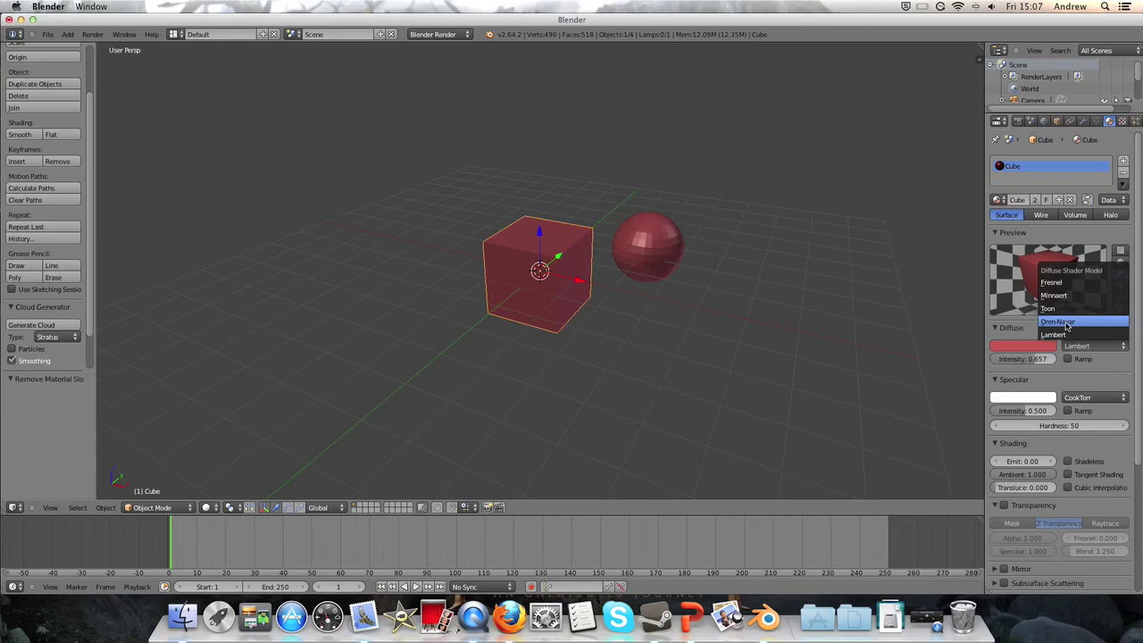
pyautogui.click(1065, 322)
pyautogui.moveTo(1070, 374); pyautogui.dragTo(1112, 374)
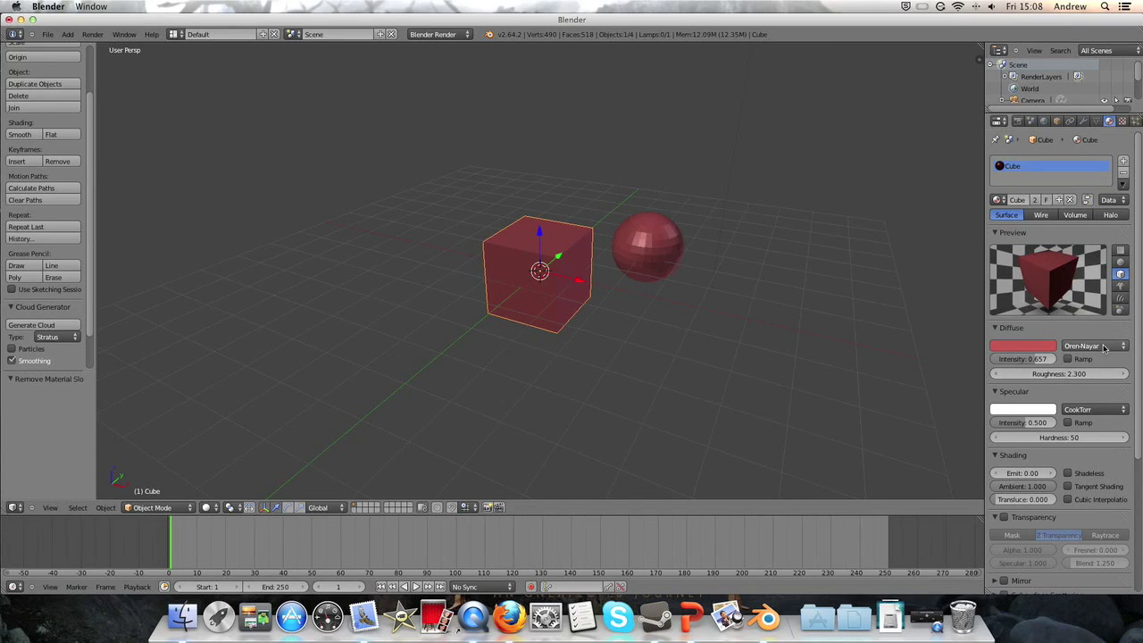
# Switch the diffuse shader model to Toon and render the scene to check the shading.
pyautogui.click(1103, 348)
pyautogui.click(1103, 310)
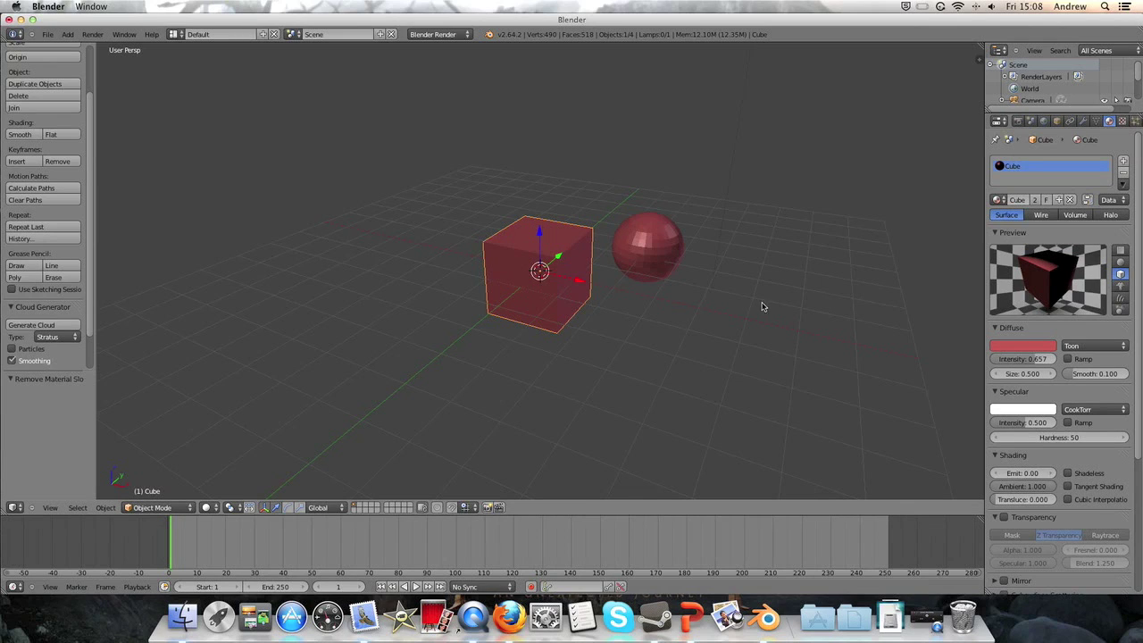
pyautogui.click(94, 35)
pyautogui.click(101, 44)
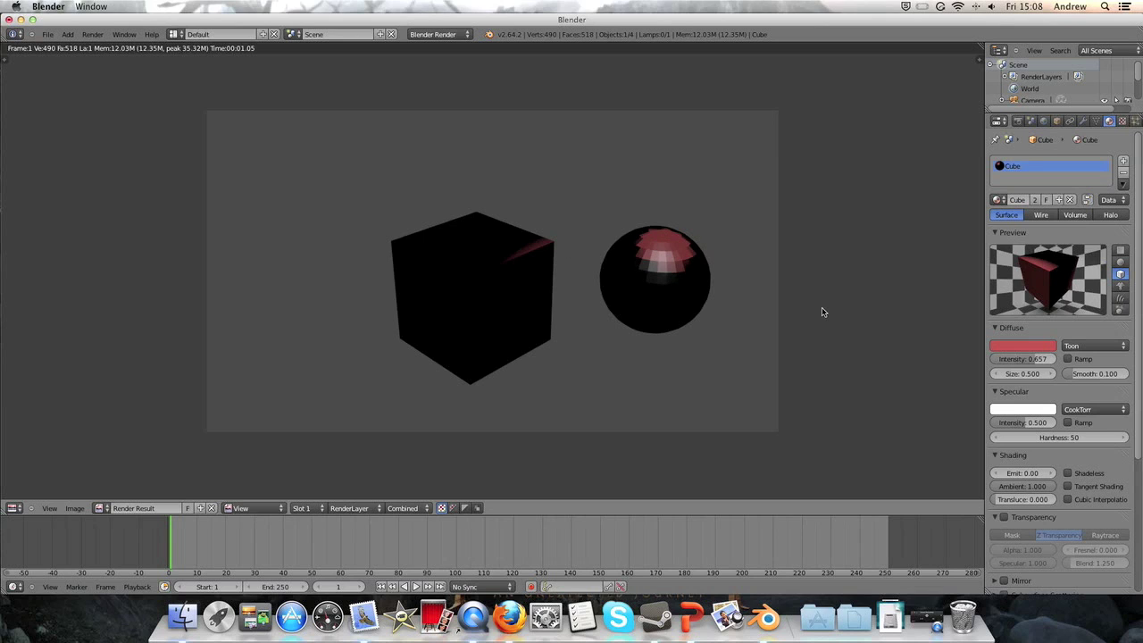
pyautogui.press('Escape')
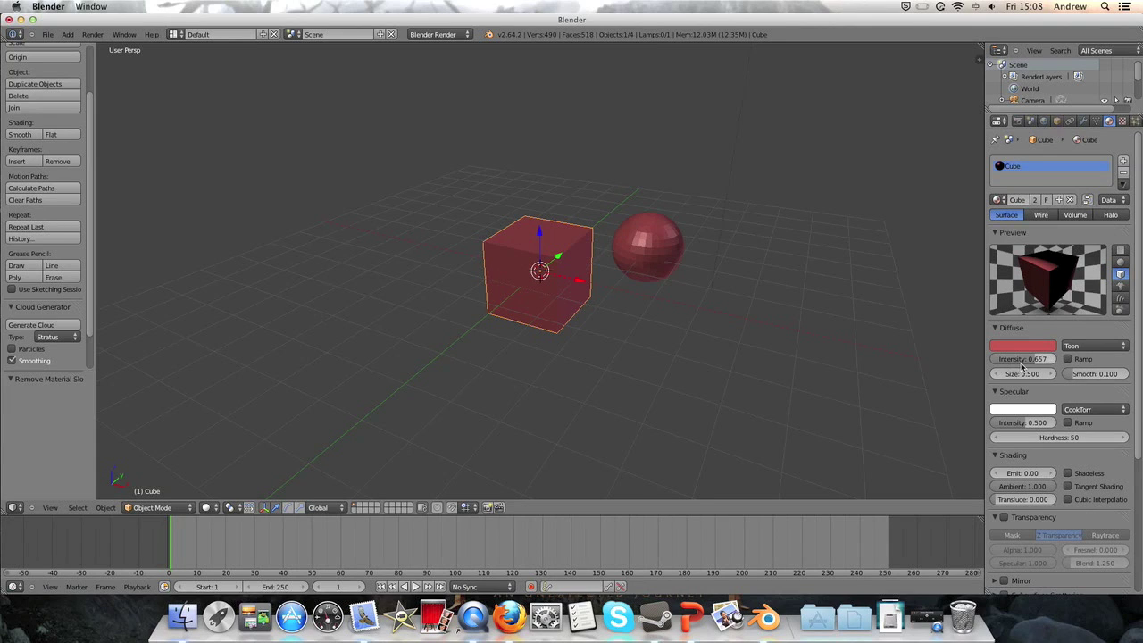
# Raise the Toon diffuse shader's smooth value to about 0.311.
pyautogui.moveTo(1093, 374); pyautogui.dragTo(1112, 374)
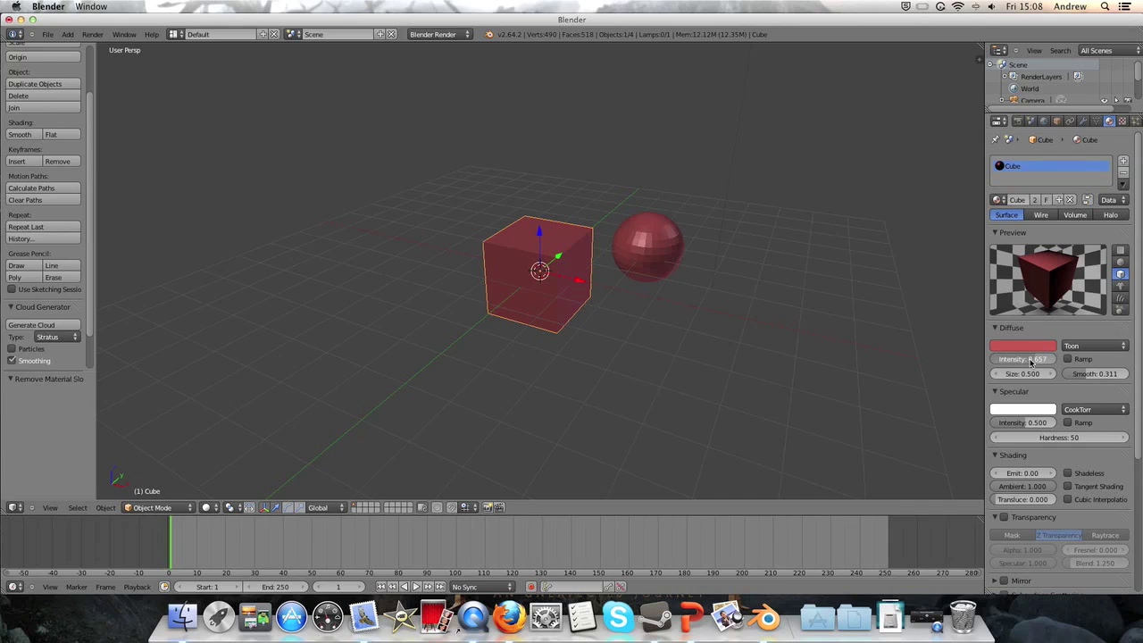
# Set the Toon diffuse intensity to about 0.769 and its size to 1.100, and render the scene to check the shading.
pyautogui.moveTo(1028, 360); pyautogui.dragTo(1052, 374)
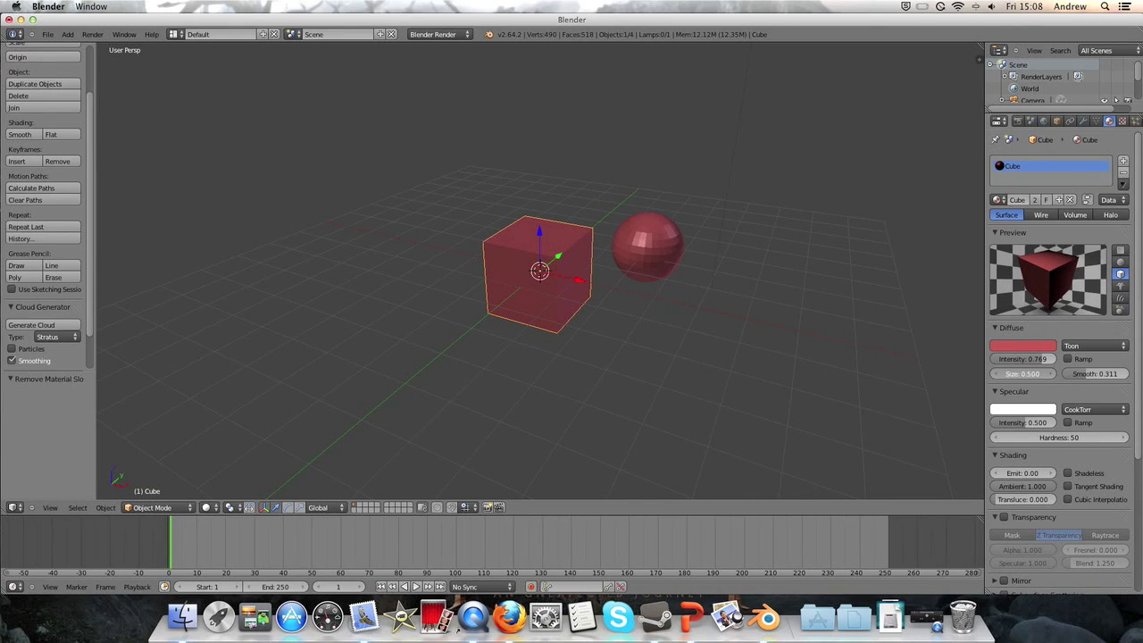
pyautogui.click(94, 35)
pyautogui.click(107, 46)
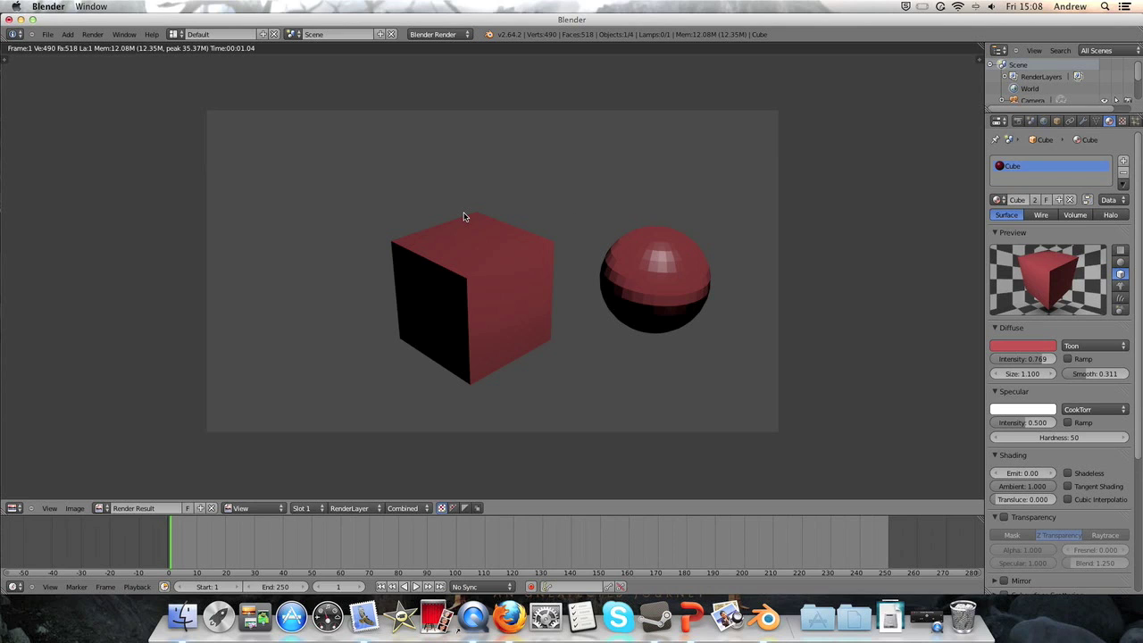
pyautogui.press('Escape')
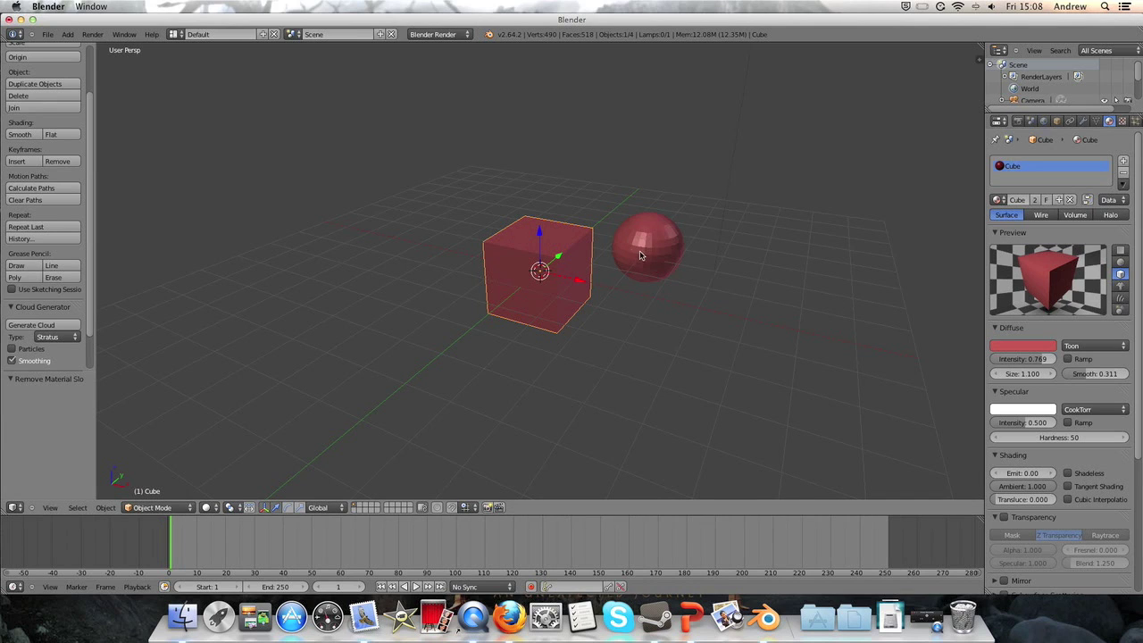
# Try the Minnaert diffuse shader with a darkness of 2.000.
pyautogui.click(1094, 349)
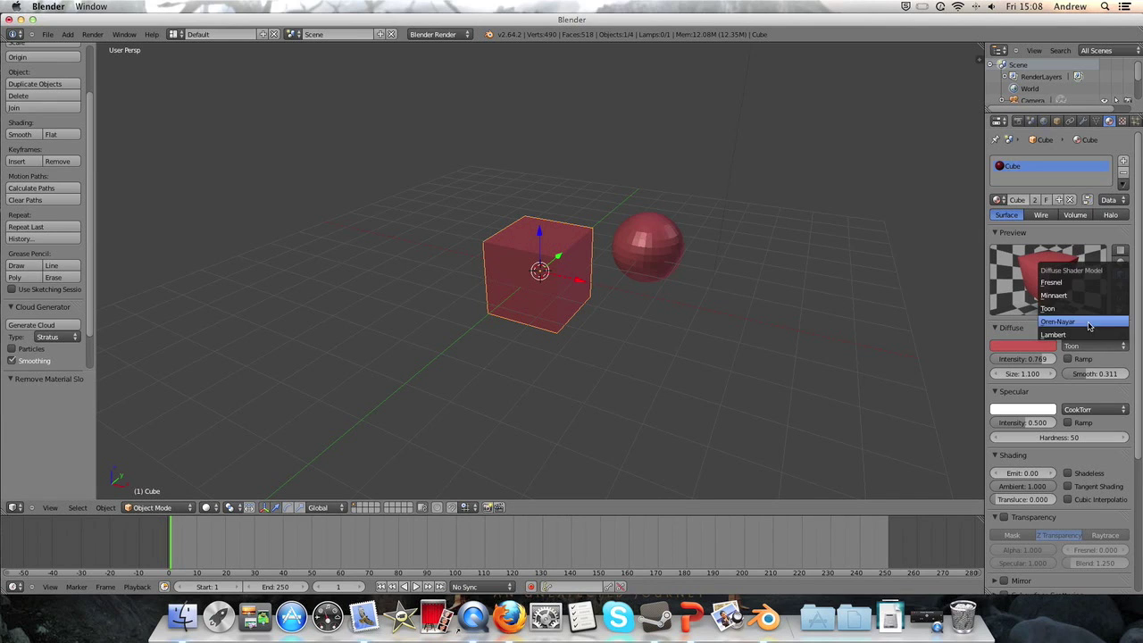
pyautogui.click(1097, 347)
pyautogui.click(1092, 299)
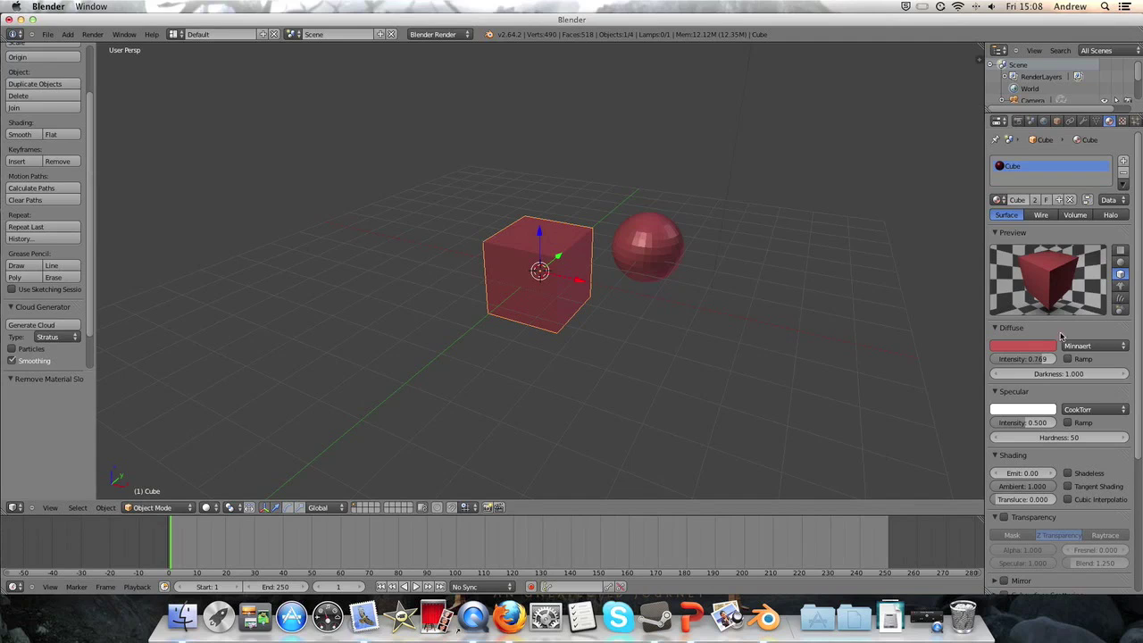
pyautogui.moveTo(1059, 373); pyautogui.dragTo(1009, 374)
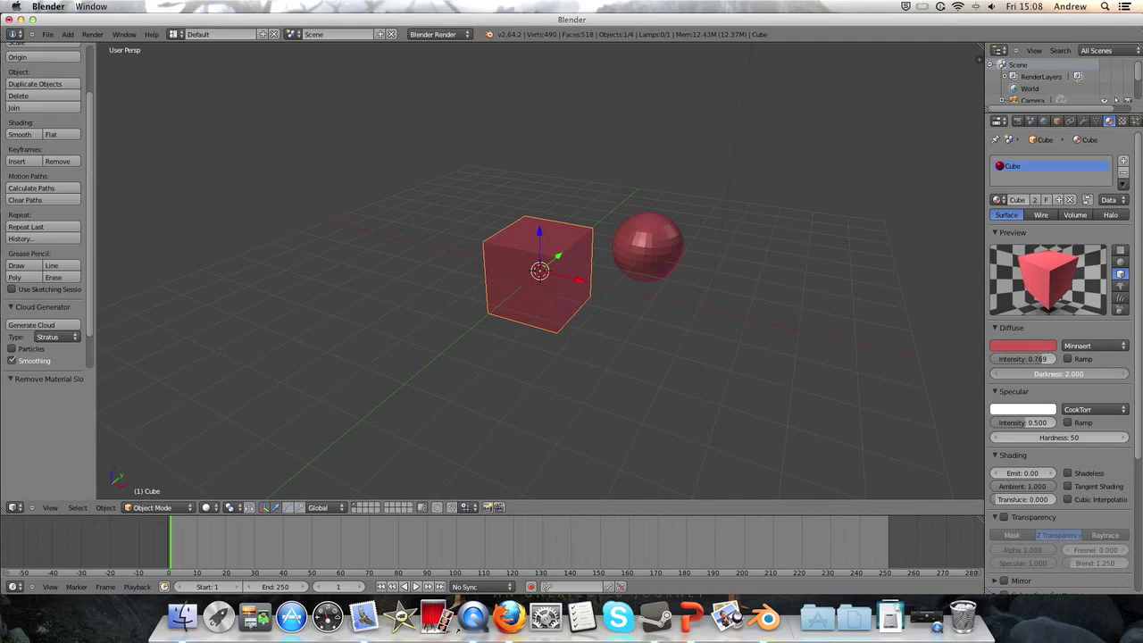
# Try the Fresnel diffuse shader with a Fresnel value of 0.000 and a factor of 4.400, and render the scene.
pyautogui.click(1096, 347)
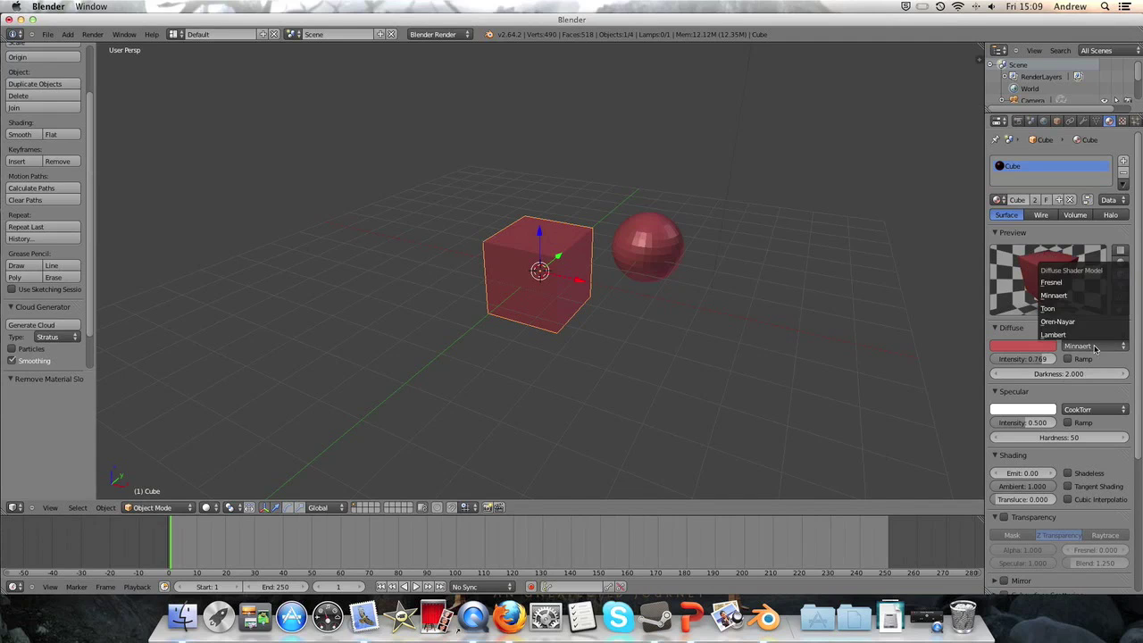
pyautogui.click(1085, 282)
pyautogui.moveTo(1035, 375); pyautogui.dragTo(1035, 374)
pyautogui.moveTo(1095, 373)
pyautogui.mouseDown()
pyautogui.moveTo(1080, 373)
pyautogui.moveTo(1107, 373)
pyautogui.mouseUp()
pyautogui.click(93, 34)
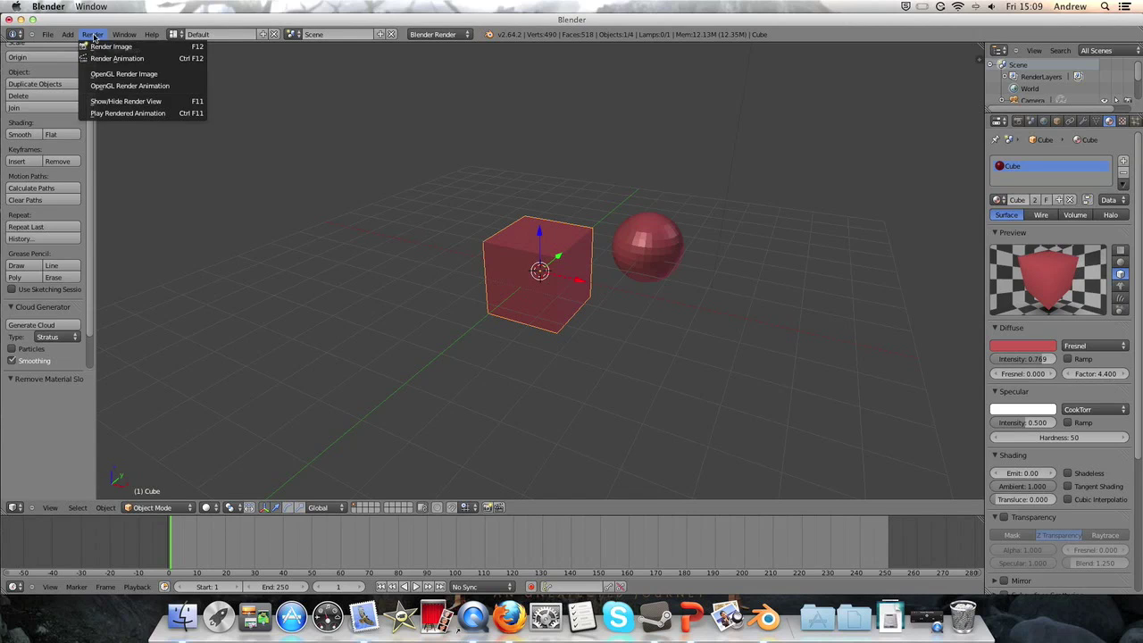
pyautogui.click(109, 47)
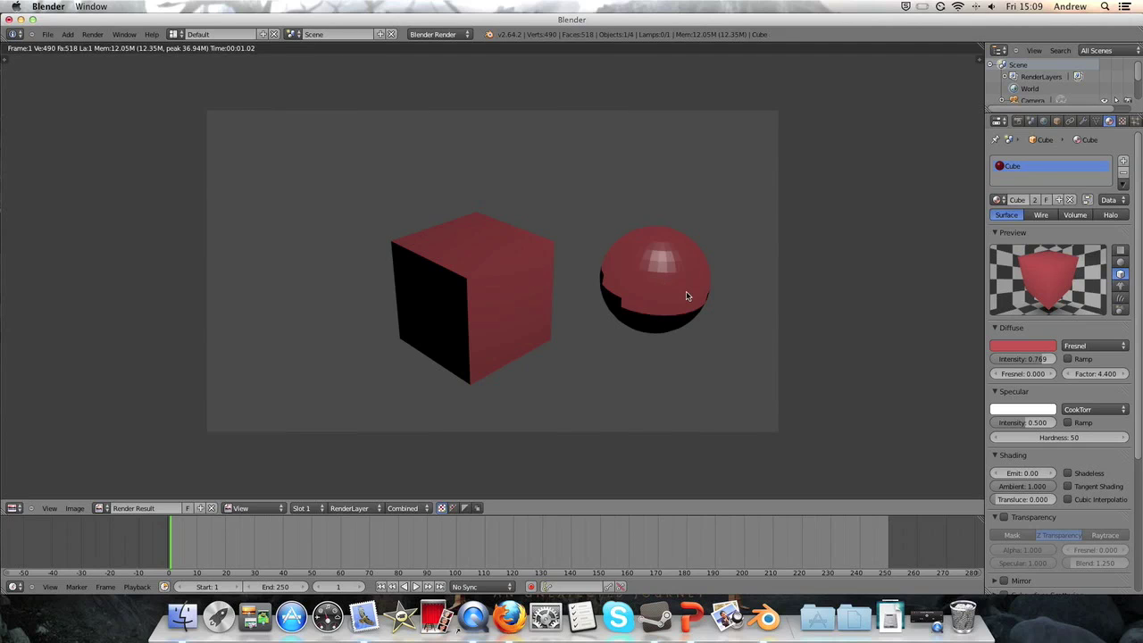
pyautogui.press('Escape')
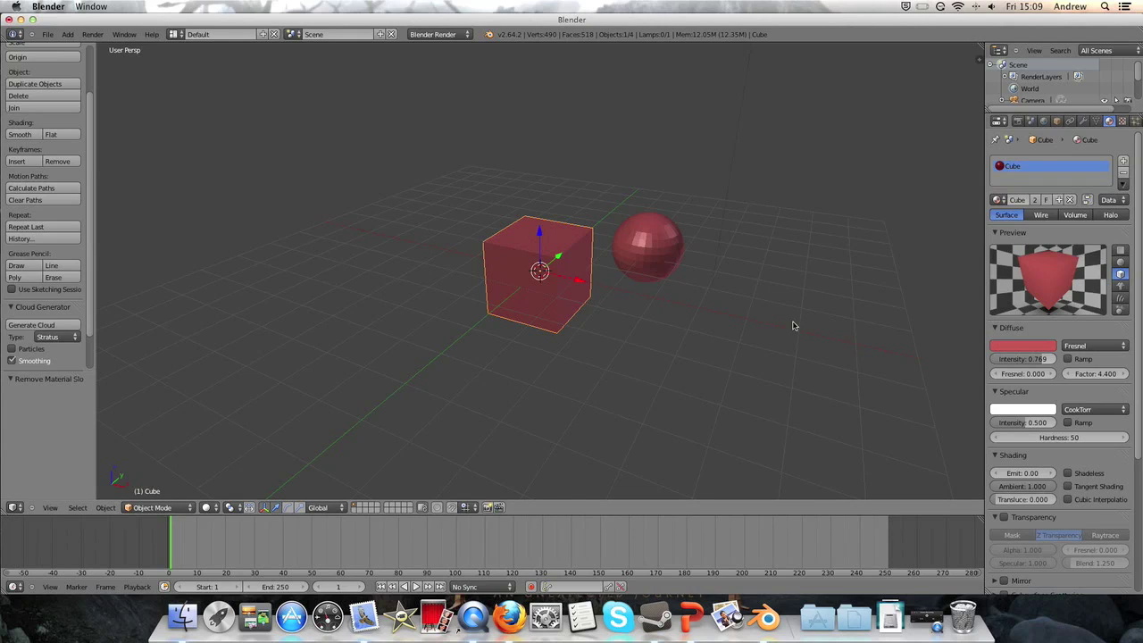
# Return the diffuse shader model to Lambert, collapse the Diffuse settings and render the scene.
pyautogui.click(1065, 347)
pyautogui.click(1072, 332)
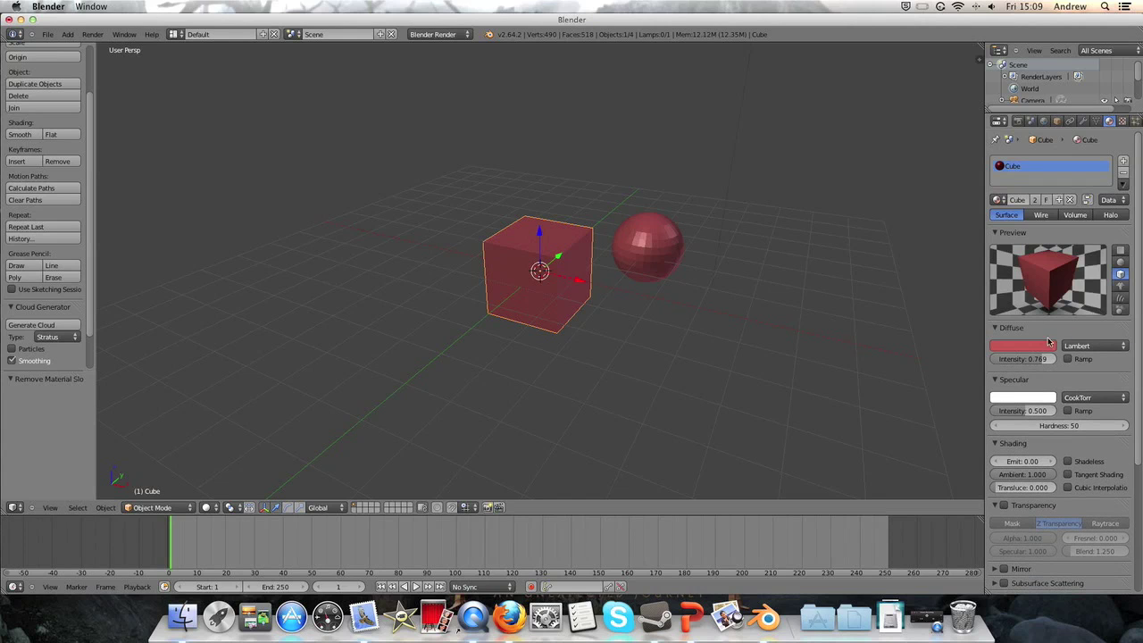
pyautogui.click(1043, 329)
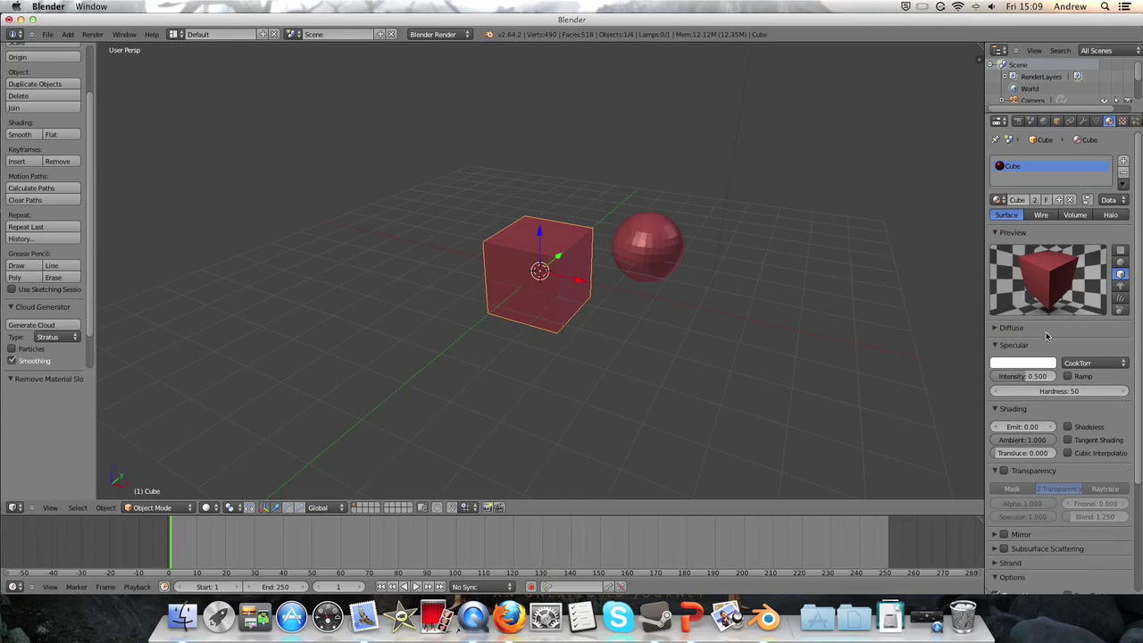
pyautogui.click(93, 34)
pyautogui.click(112, 44)
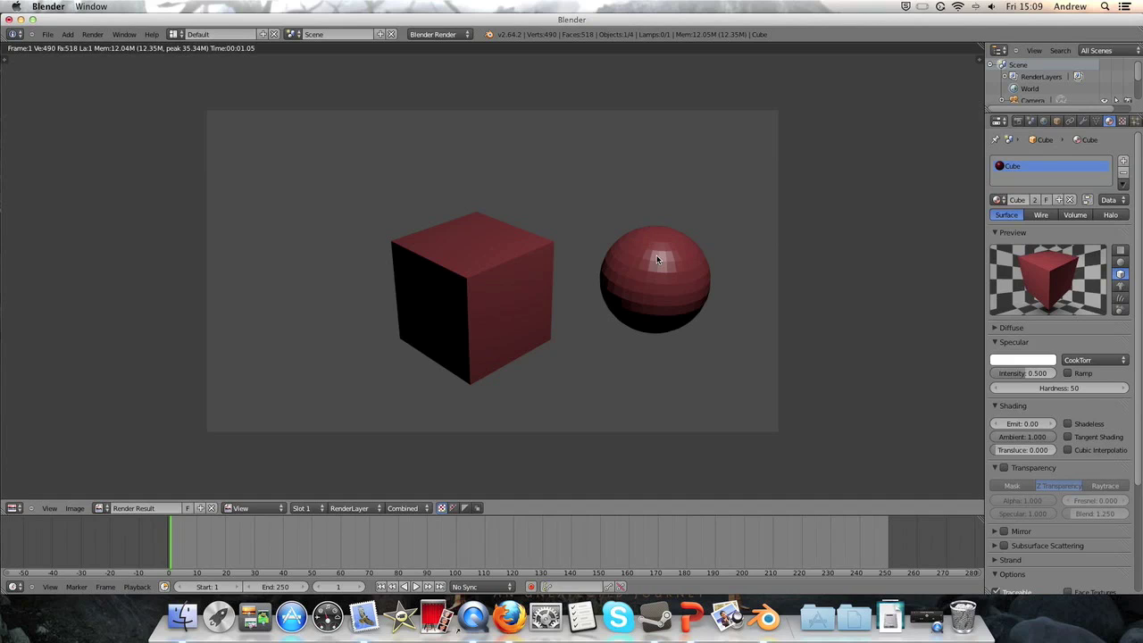
pyautogui.press('Escape')
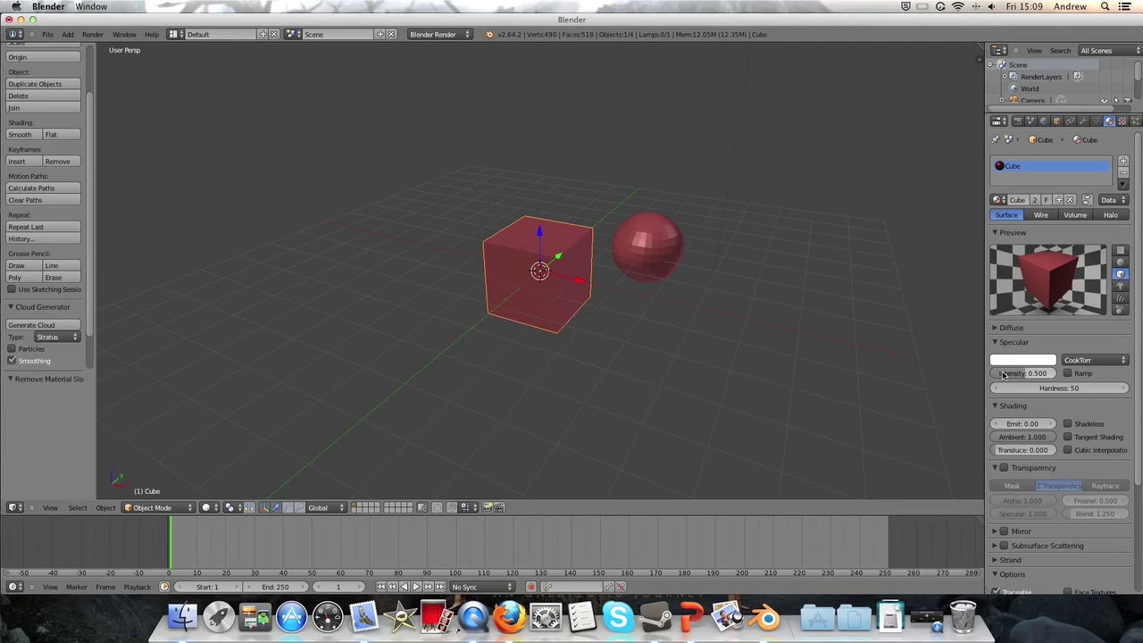
# Lower the specular intensity to 0.000 and render the scene to see the objects without highlights.
pyautogui.moveTo(1050, 376); pyautogui.dragTo(968, 374)
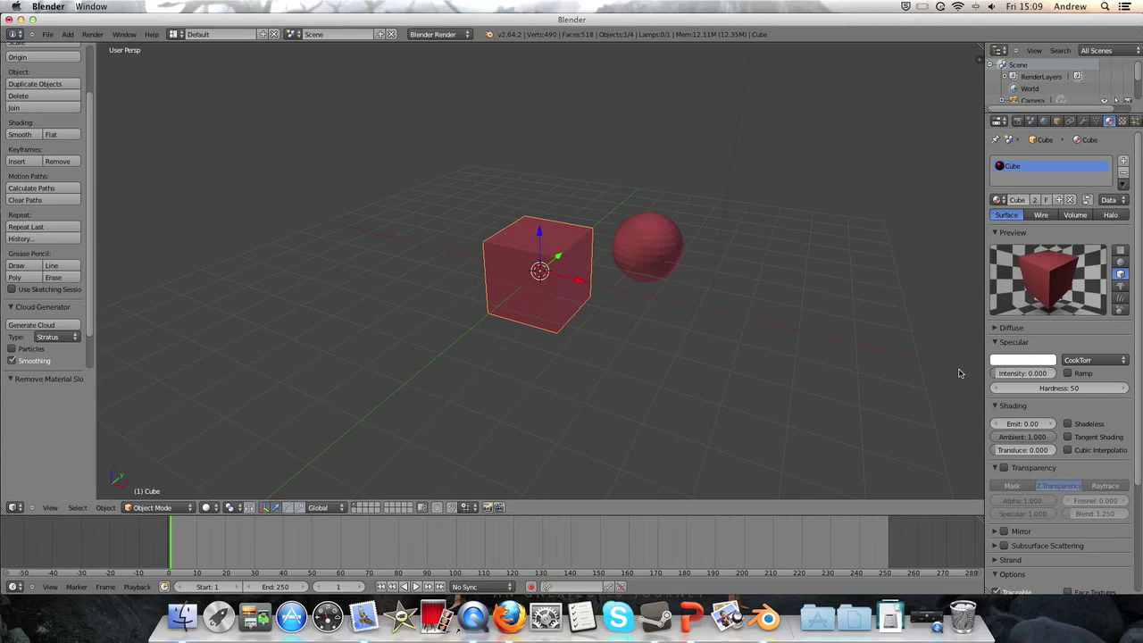
pyautogui.click(92, 34)
pyautogui.click(125, 46)
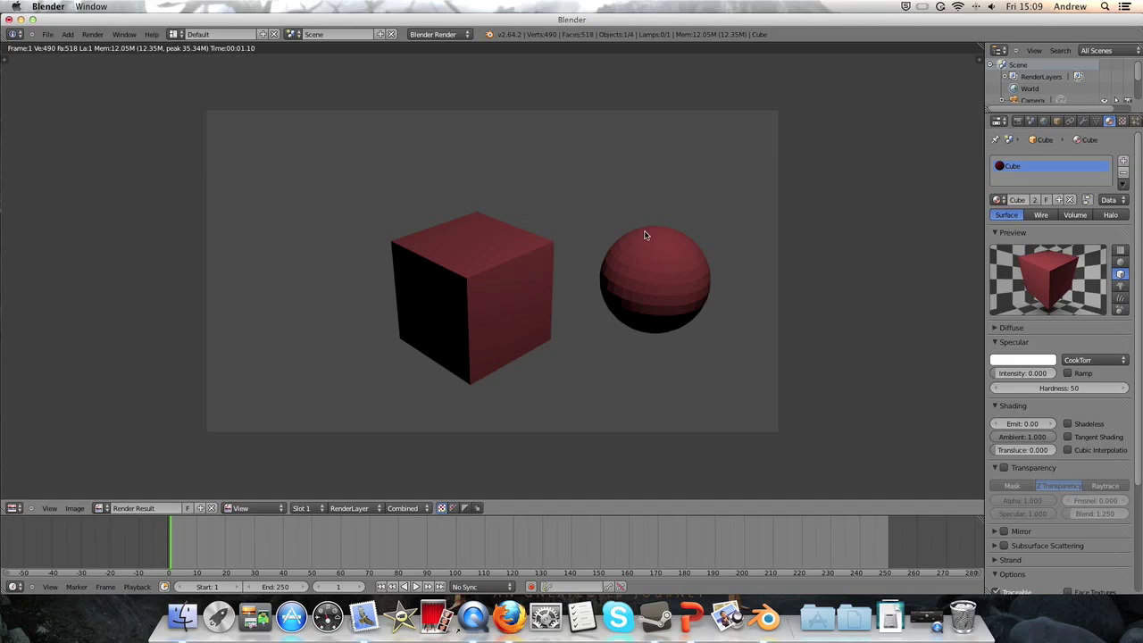
pyautogui.press('Escape')
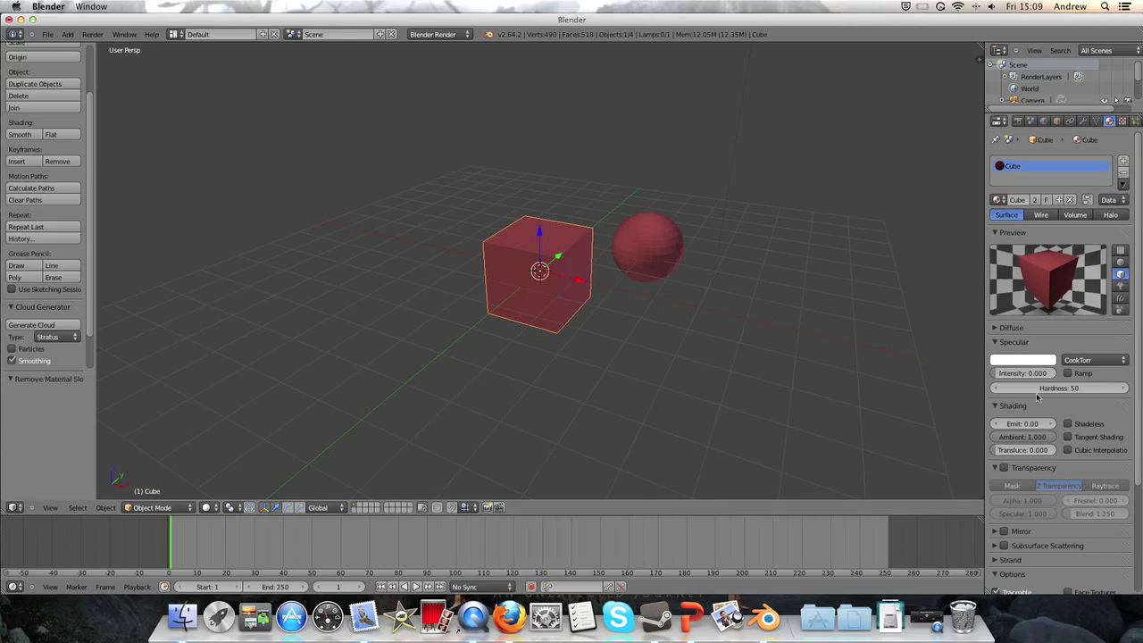
# Raise the specular intensity to about 0.602 and render the scene to check the highlight.
pyautogui.moveTo(1005, 373); pyautogui.dragTo(1047, 373)
pyautogui.click(92, 34)
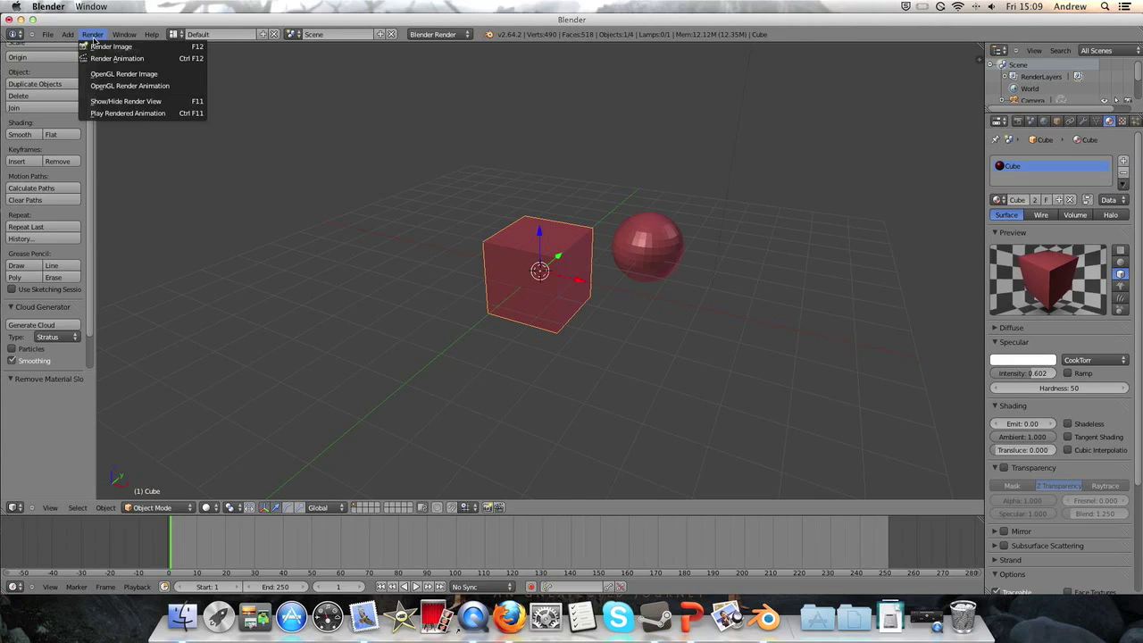
pyautogui.click(117, 43)
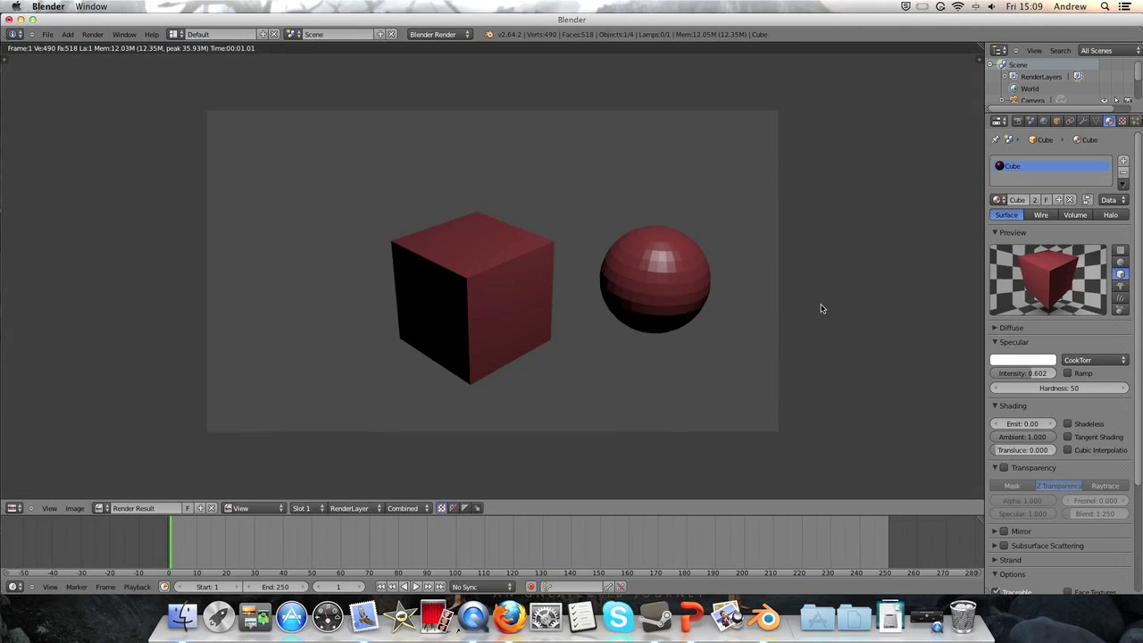
pyautogui.press('Escape')
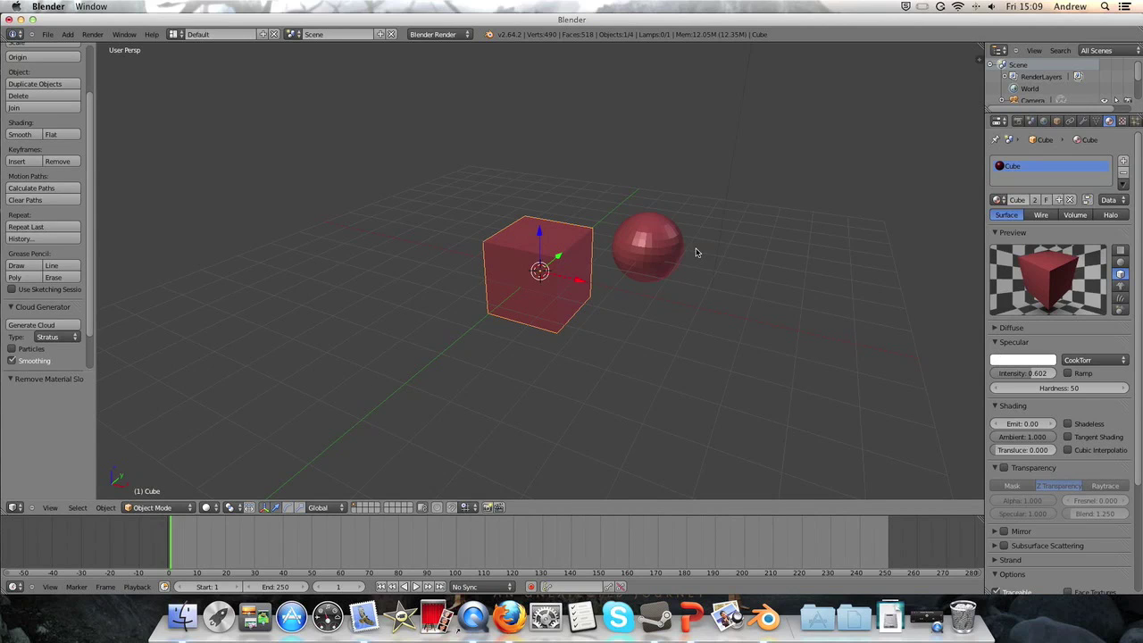
# Try a purple specular color of about R 0.139, G 0.000, B 1.000 and render the colored highlight.
pyautogui.click(1040, 361)
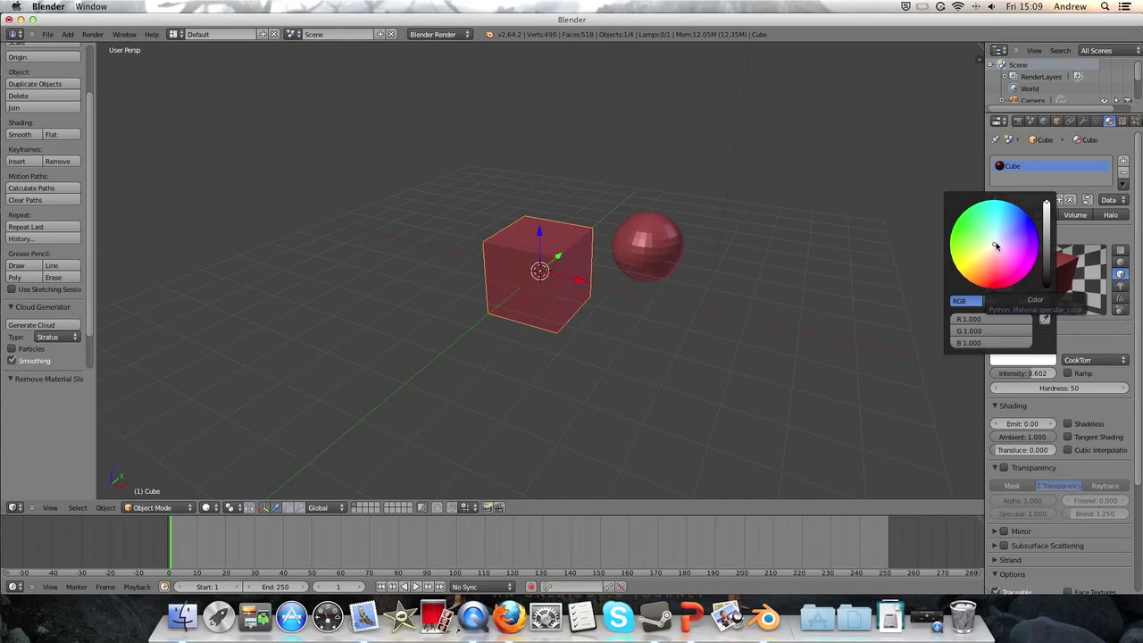
pyautogui.moveTo(995, 247); pyautogui.dragTo(1034, 229)
pyautogui.click(92, 34)
pyautogui.click(95, 46)
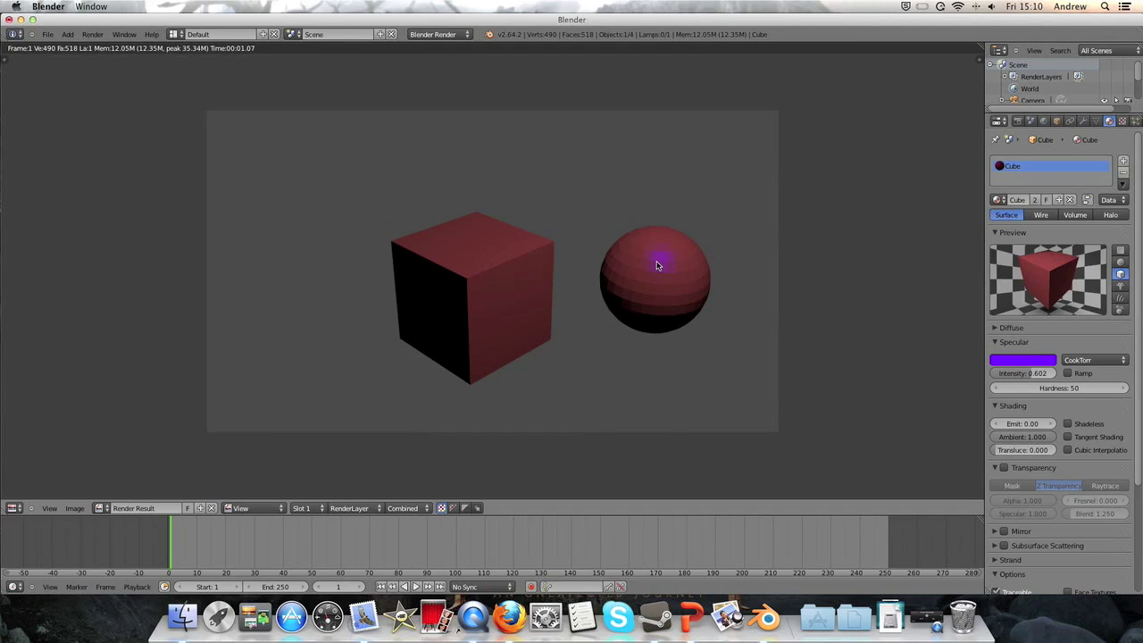
pyautogui.press('Escape')
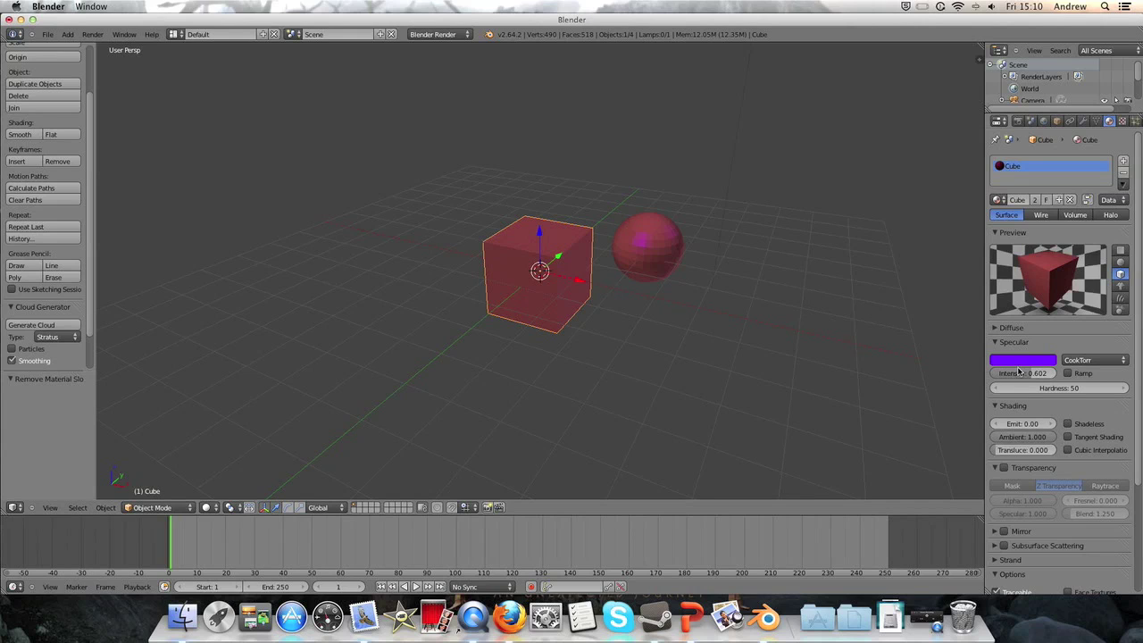
# Enable the specular color ramp to view its options and disable it again.
pyautogui.click(1067, 373)
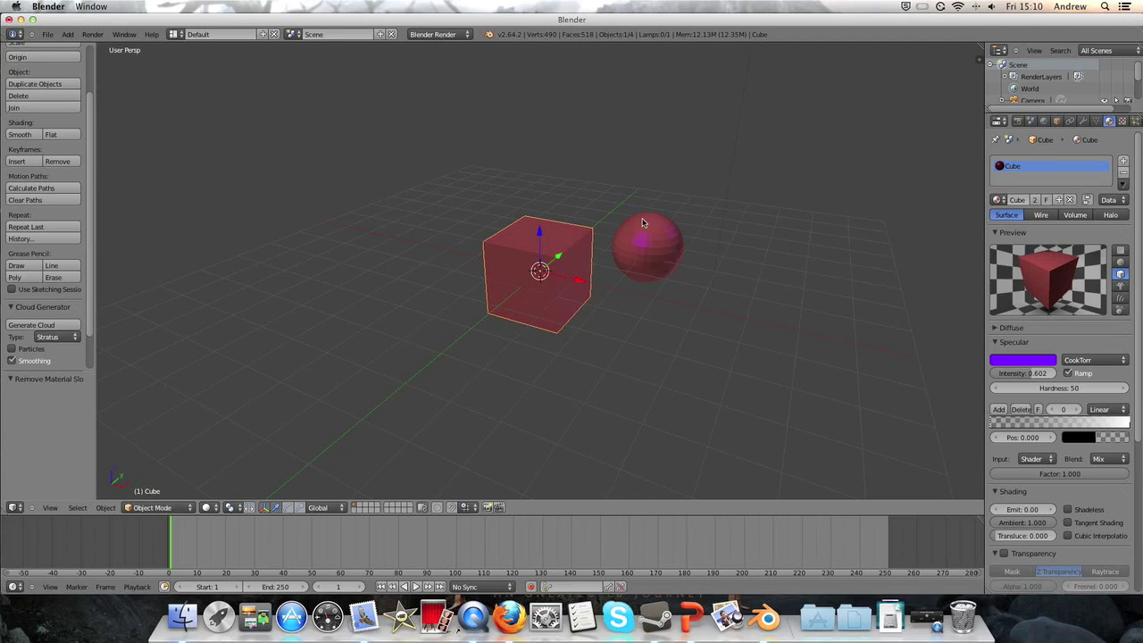
pyautogui.click(1069, 373)
# Darken the specular color to black and bring it back up to white.
pyautogui.click(1037, 363)
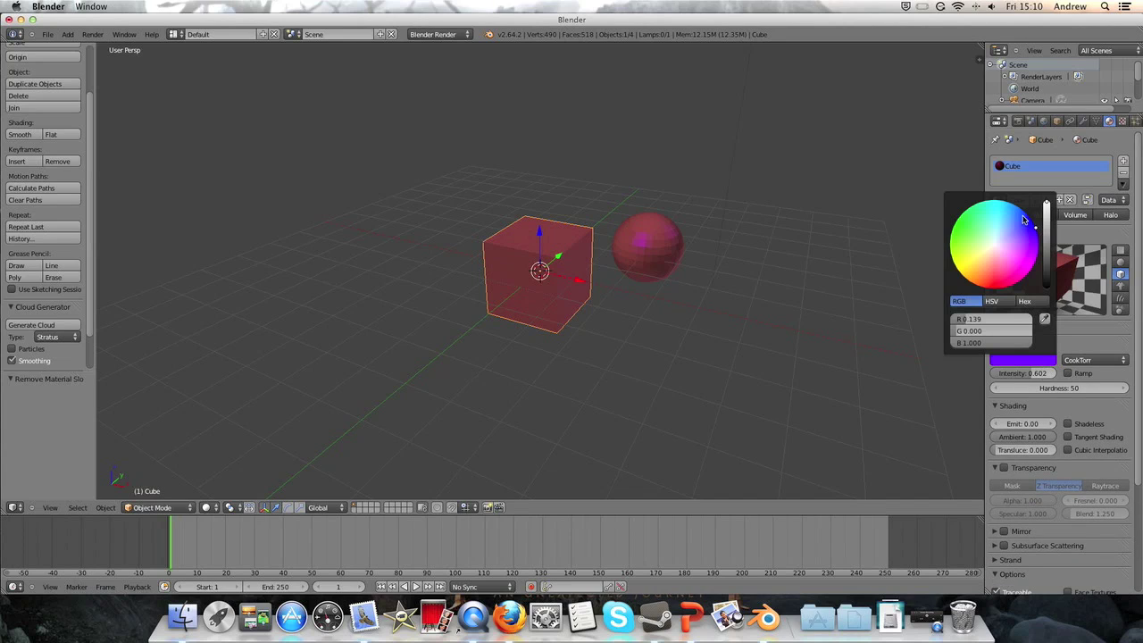
pyautogui.moveTo(1048, 229); pyautogui.dragTo(1063, 330)
pyautogui.click(1041, 359)
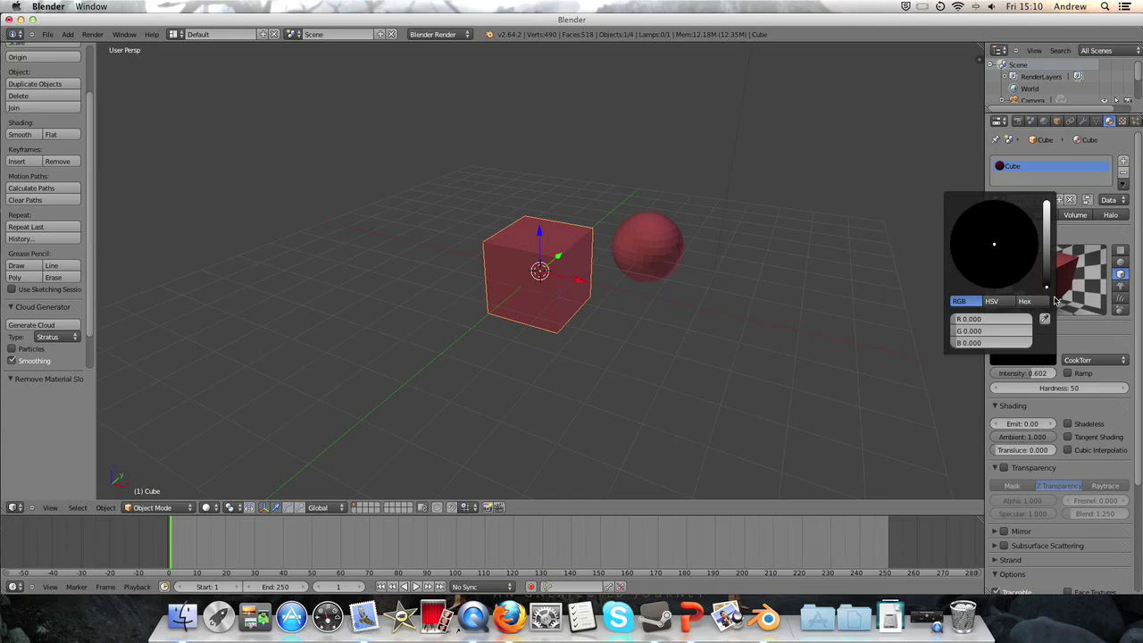
pyautogui.moveTo(1048, 288); pyautogui.dragTo(1047, 207)
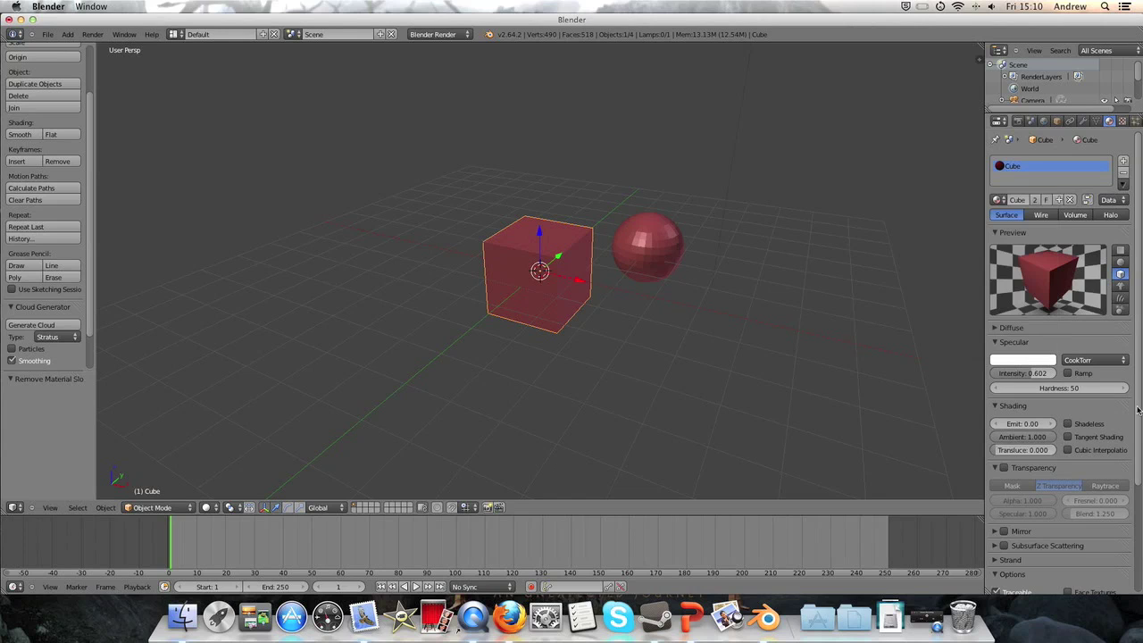
pyautogui.click(1038, 361)
# Lower the specular hardness to 24 and render the scene to check the wider highlight.
pyautogui.moveTo(1052, 392); pyautogui.dragTo(1007, 393)
pyautogui.moveTo(1042, 389); pyautogui.dragTo(1013, 389)
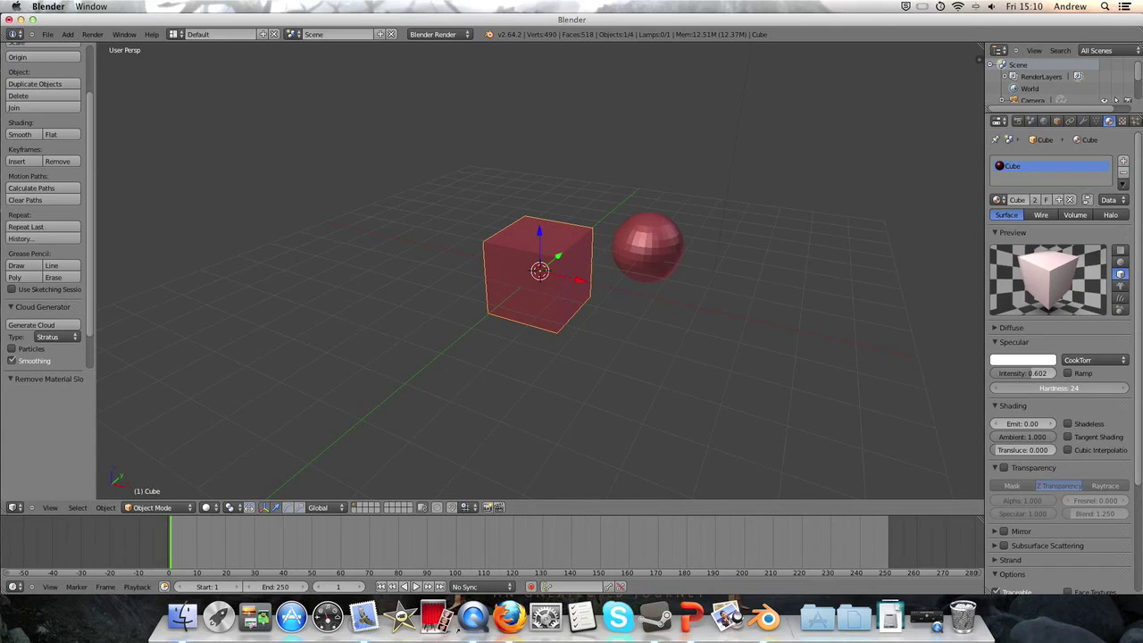
pyautogui.click(89, 36)
pyautogui.click(100, 43)
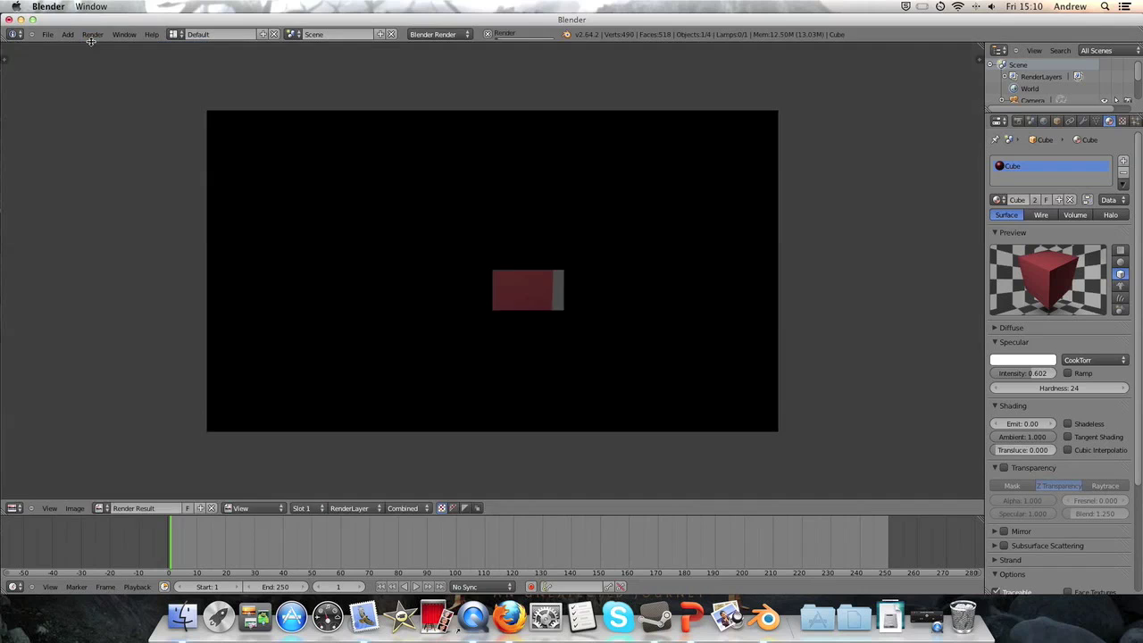
pyautogui.press('Escape')
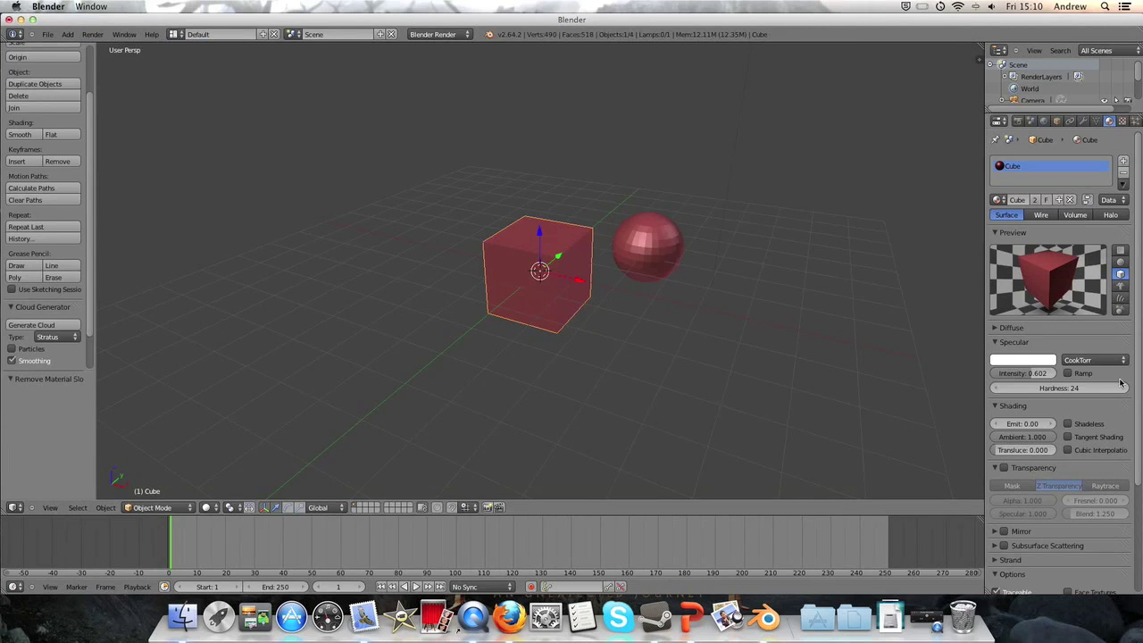
# Increase the specular intensity further, collapse the Specular settings and render the scene.
pyautogui.moveTo(1035, 373); pyautogui.dragTo(1089, 381)
pyautogui.click(1036, 343)
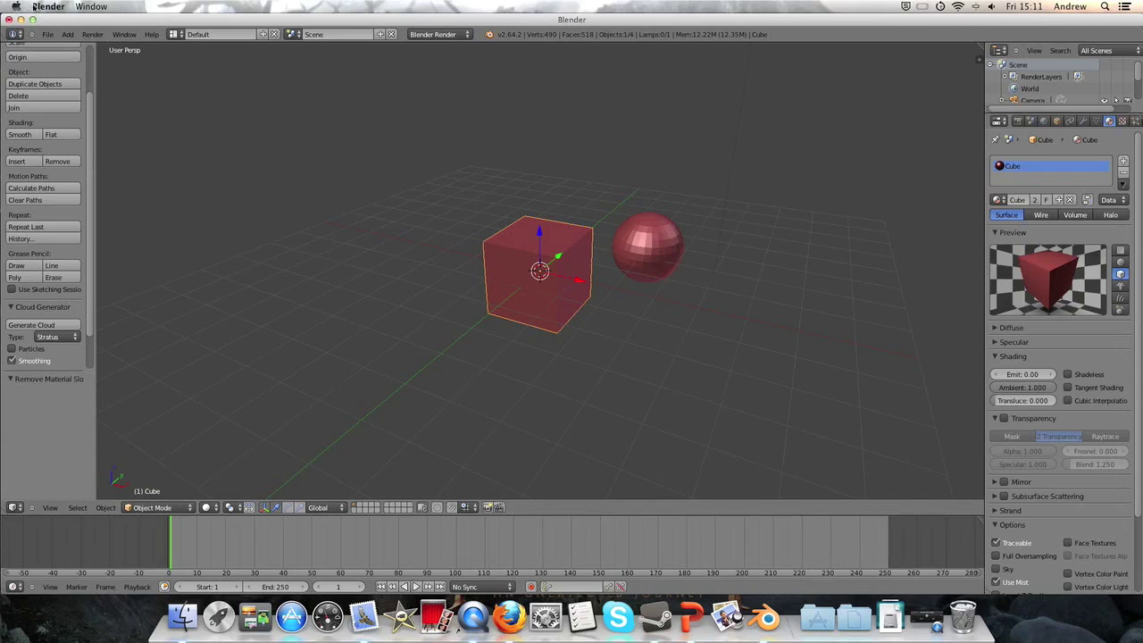
pyautogui.click(92, 34)
pyautogui.click(106, 45)
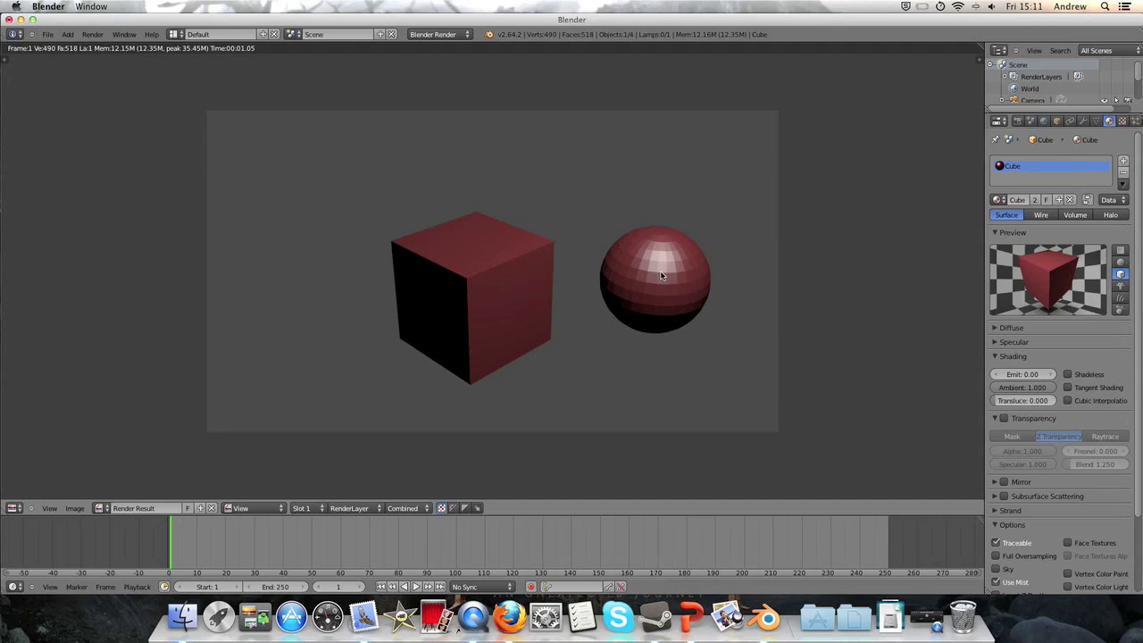
pyautogui.press('Escape')
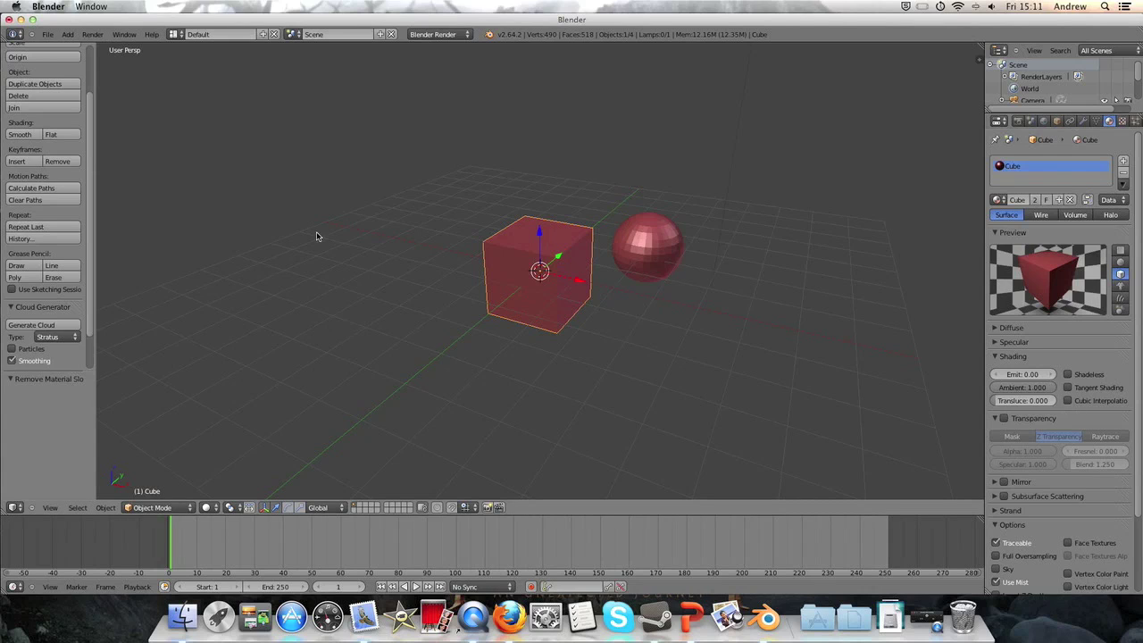
# Apply smooth shading to the sphere and render the scene to check its surface.
pyautogui.rightClick(656, 249)
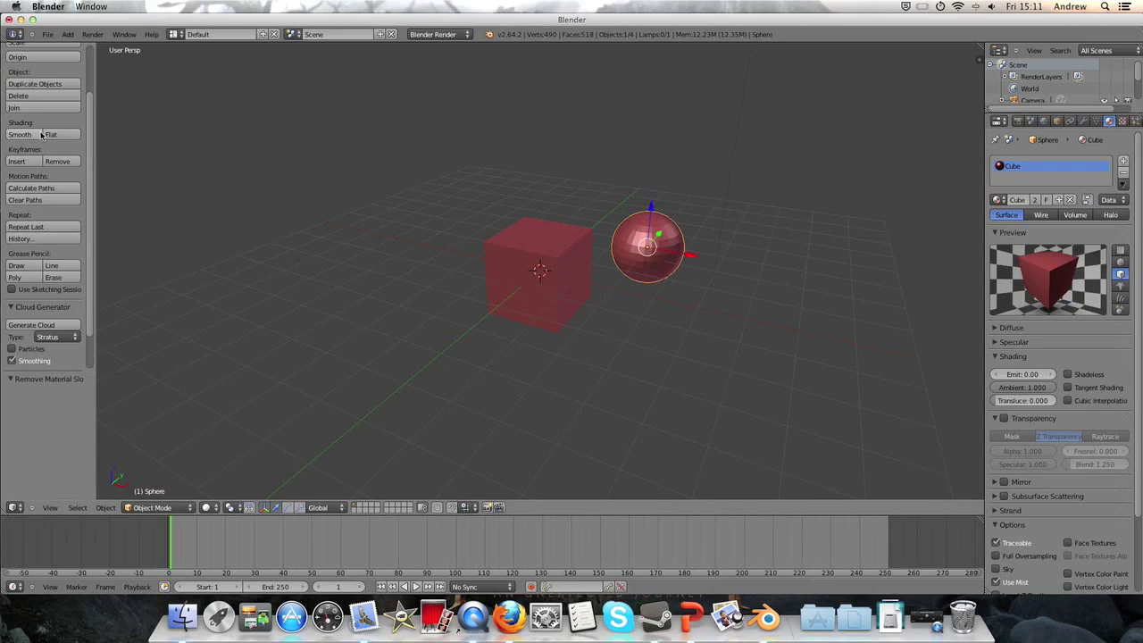
pyautogui.click(32, 136)
pyautogui.click(98, 35)
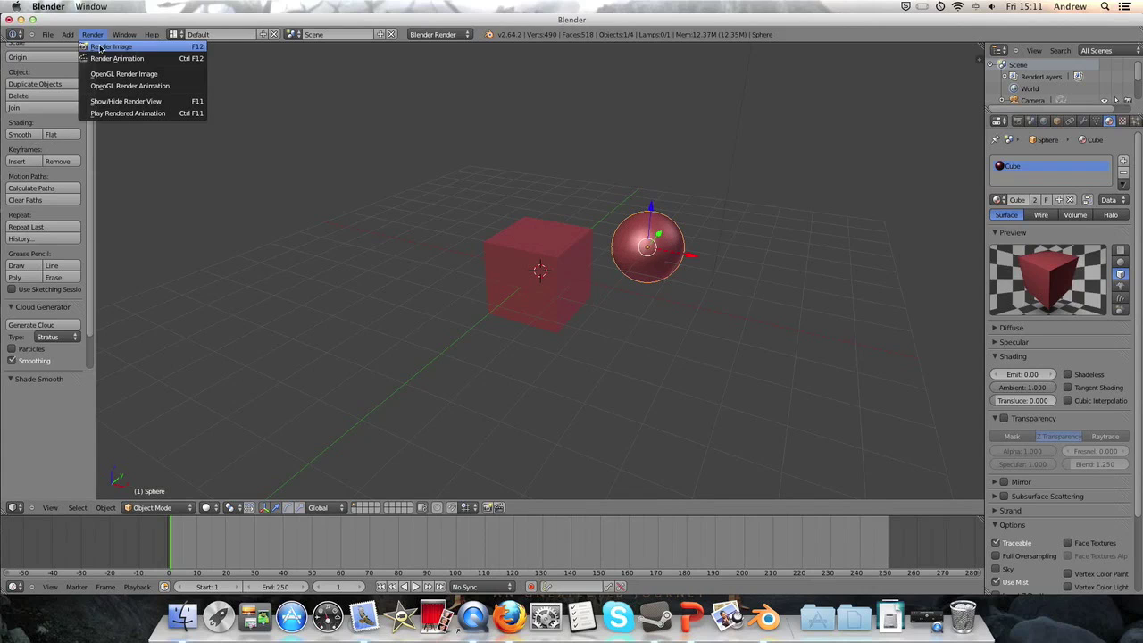
pyautogui.click(101, 48)
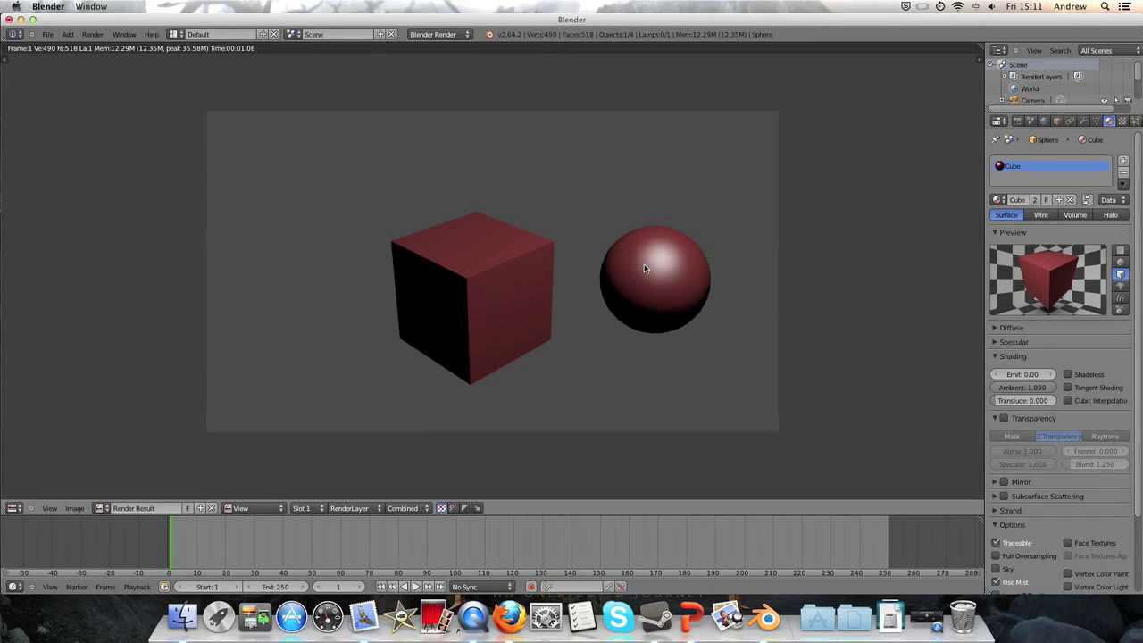
pyautogui.press('Escape')
# Test smooth shading on the cube in a render and return the cube to flat shading.
pyautogui.rightClick(540, 283)
pyautogui.click(21, 134)
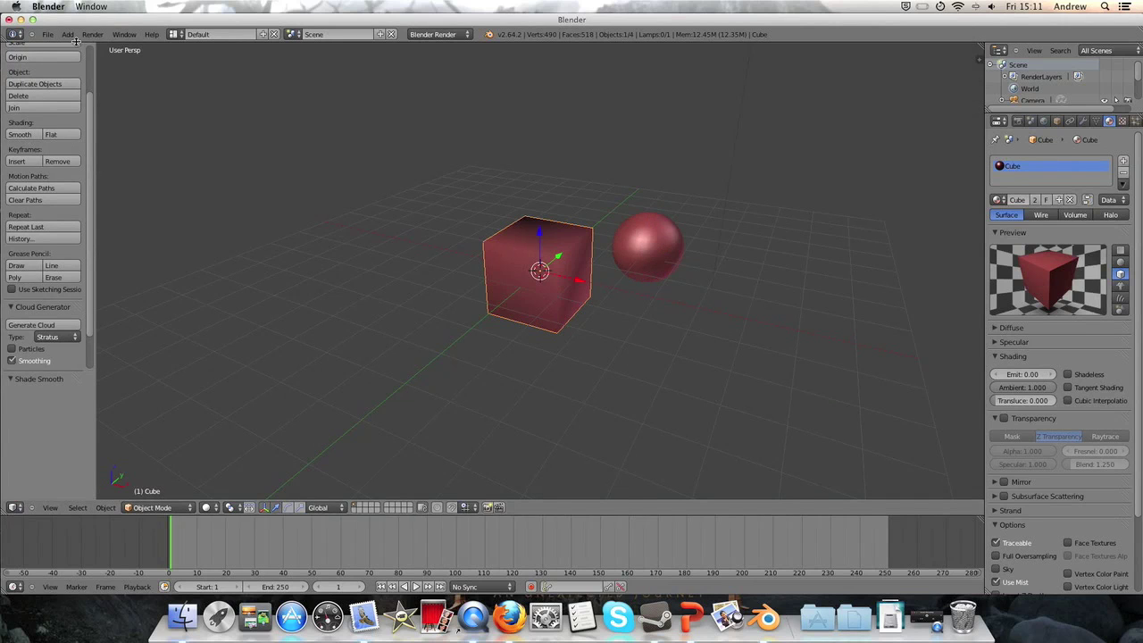
pyautogui.click(93, 34)
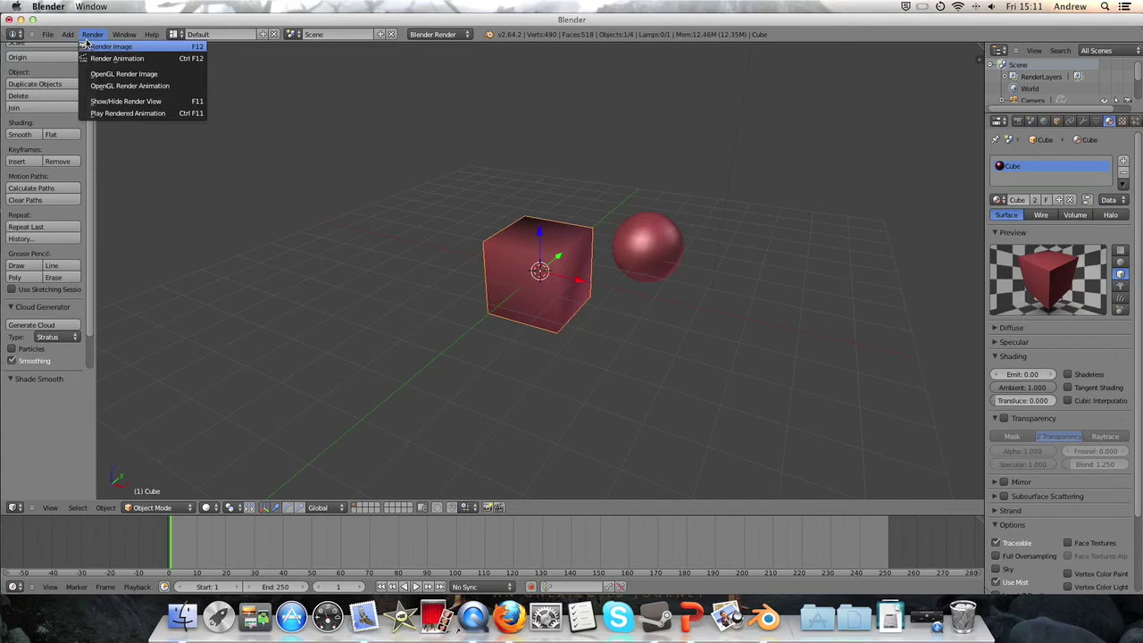
pyautogui.click(102, 43)
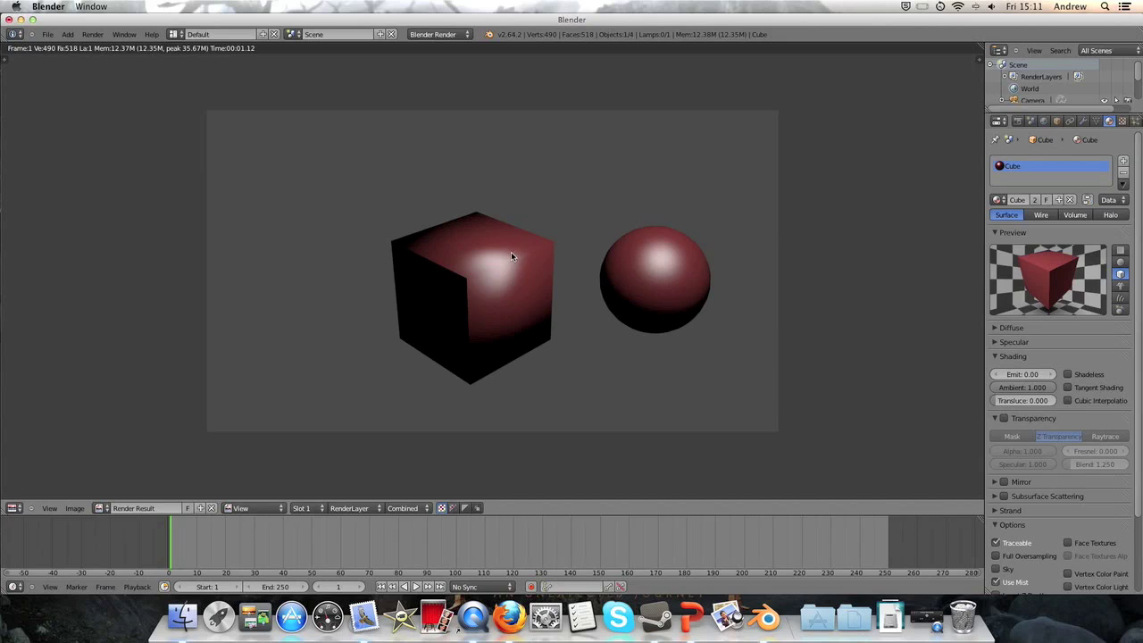
pyautogui.press('Escape')
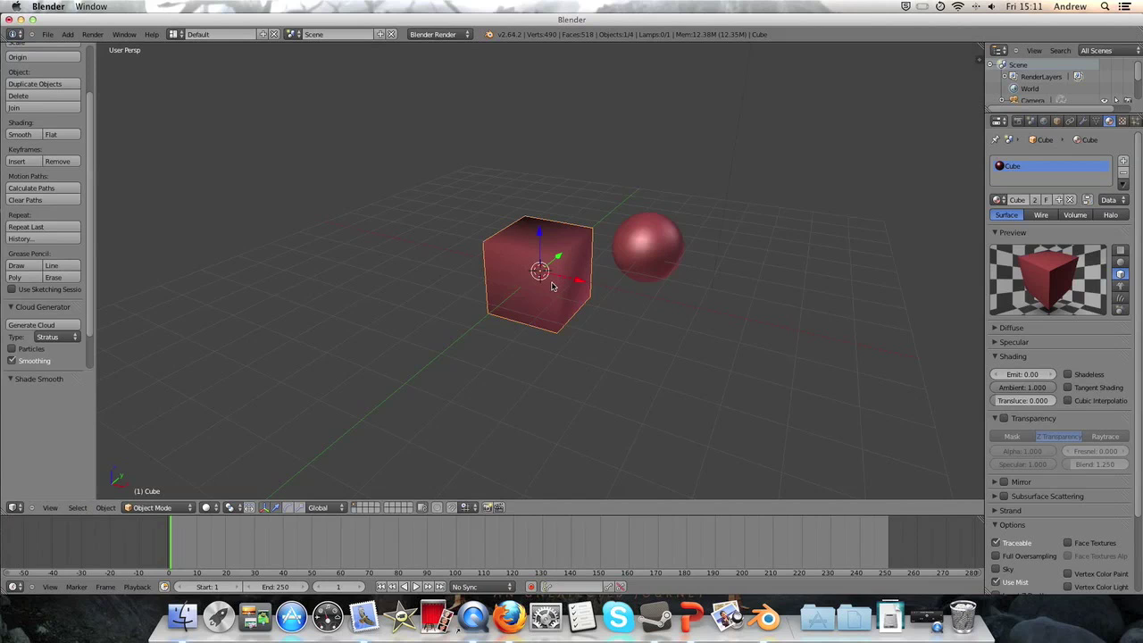
pyautogui.click(52, 134)
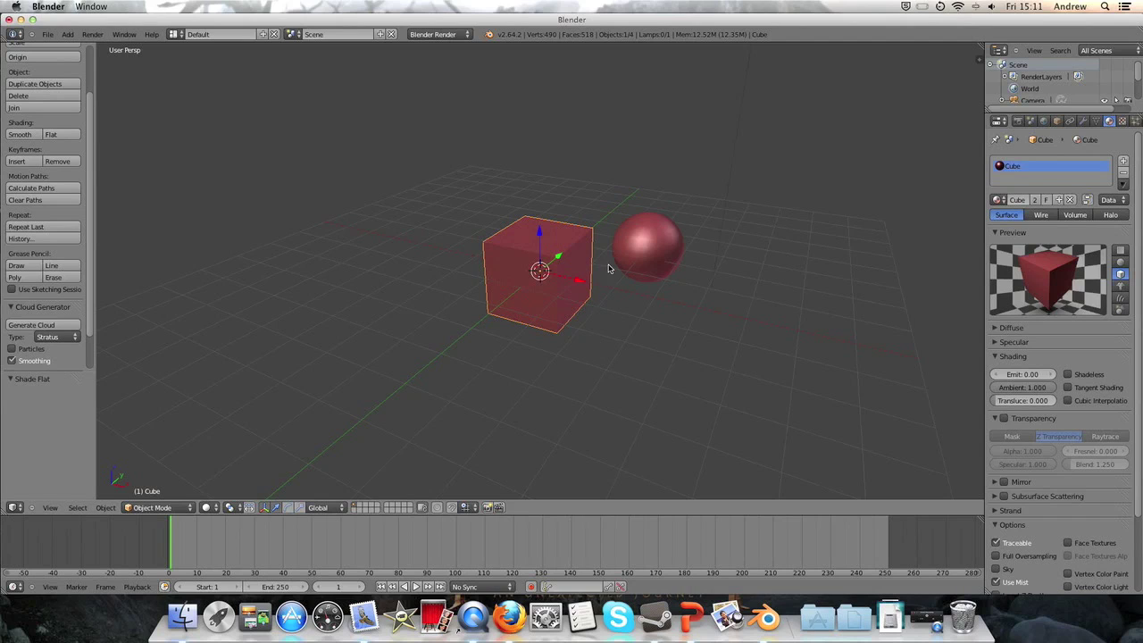
# Test an Emit value of 0.87 on the cube's material in a render and return it to 0.00.
pyautogui.rightClick(641, 251)
pyautogui.rightClick(546, 254)
pyautogui.scroll(-3, 1027, 277)
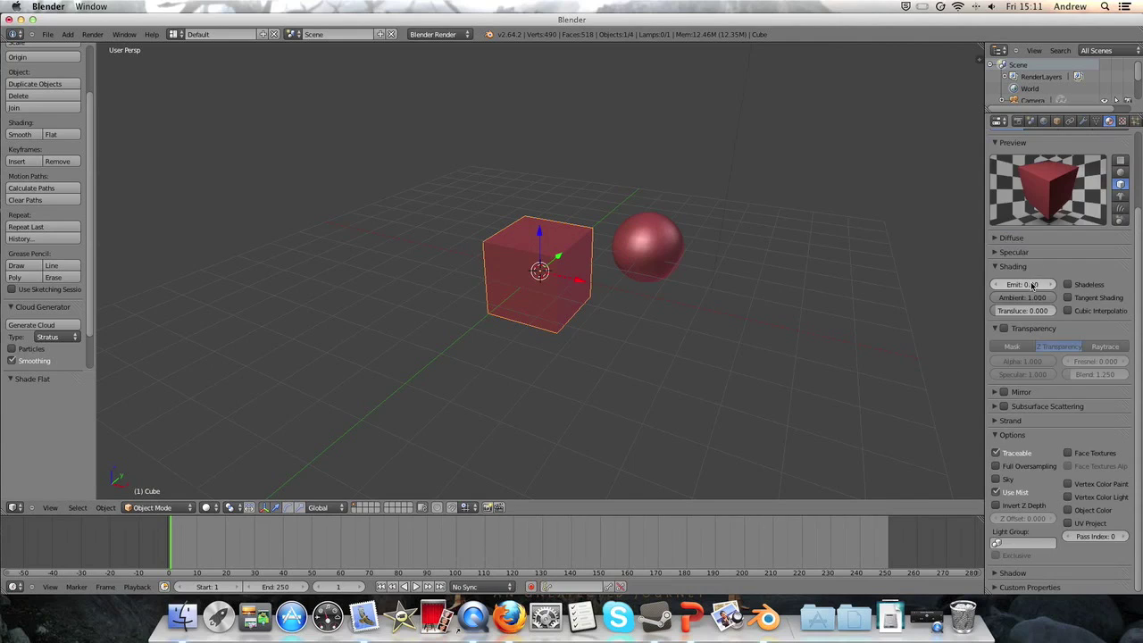
pyautogui.moveTo(1006, 288); pyautogui.dragTo(1067, 288)
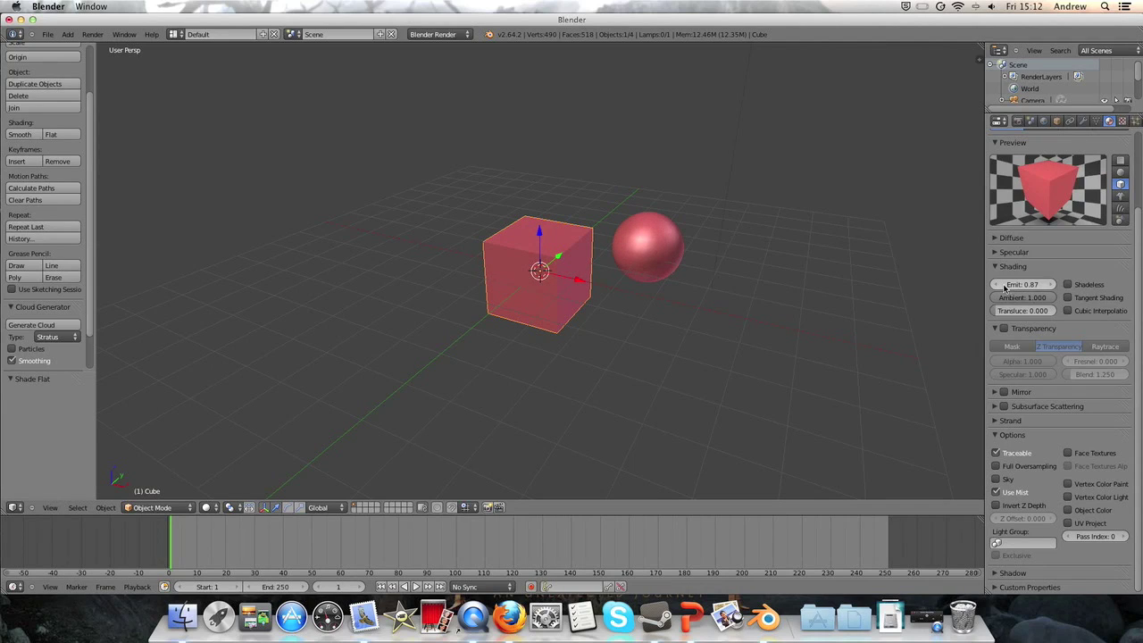
pyautogui.click(93, 34)
pyautogui.click(109, 46)
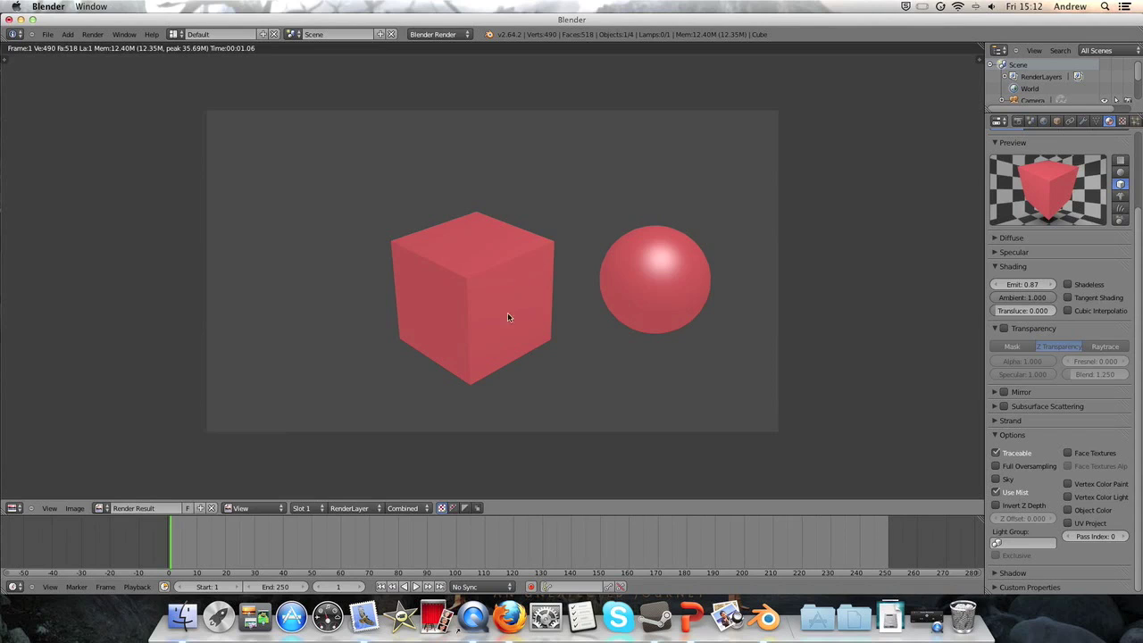
pyautogui.press('Escape')
pyautogui.moveTo(1033, 288); pyautogui.dragTo(989, 288)
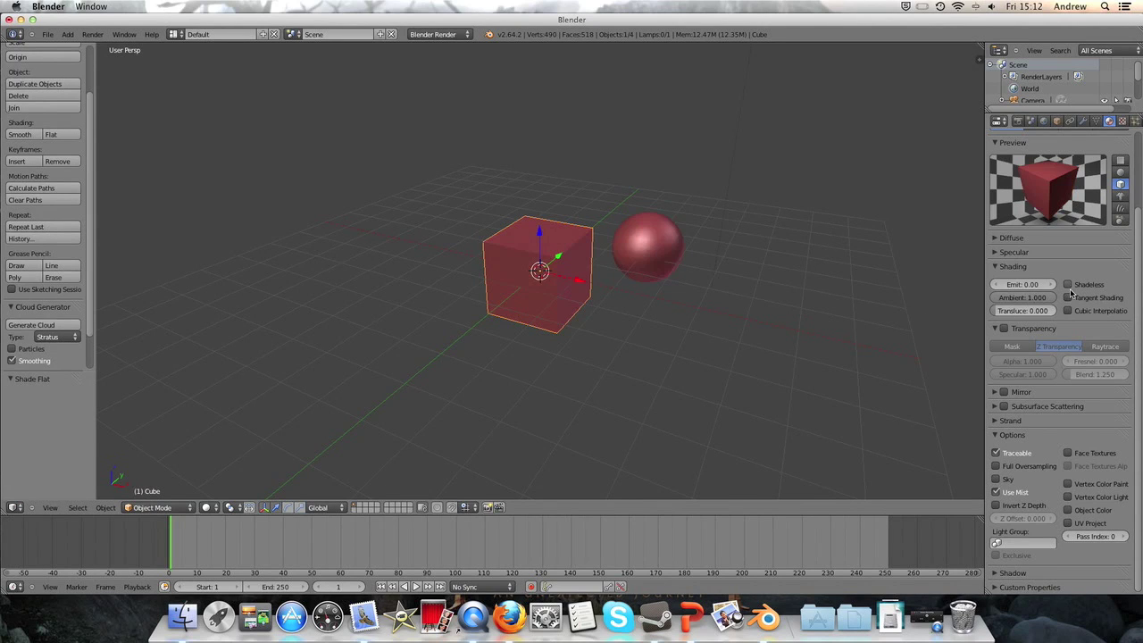
# Test the Shadeless option on the material in a render and disable it again.
pyautogui.click(1068, 285)
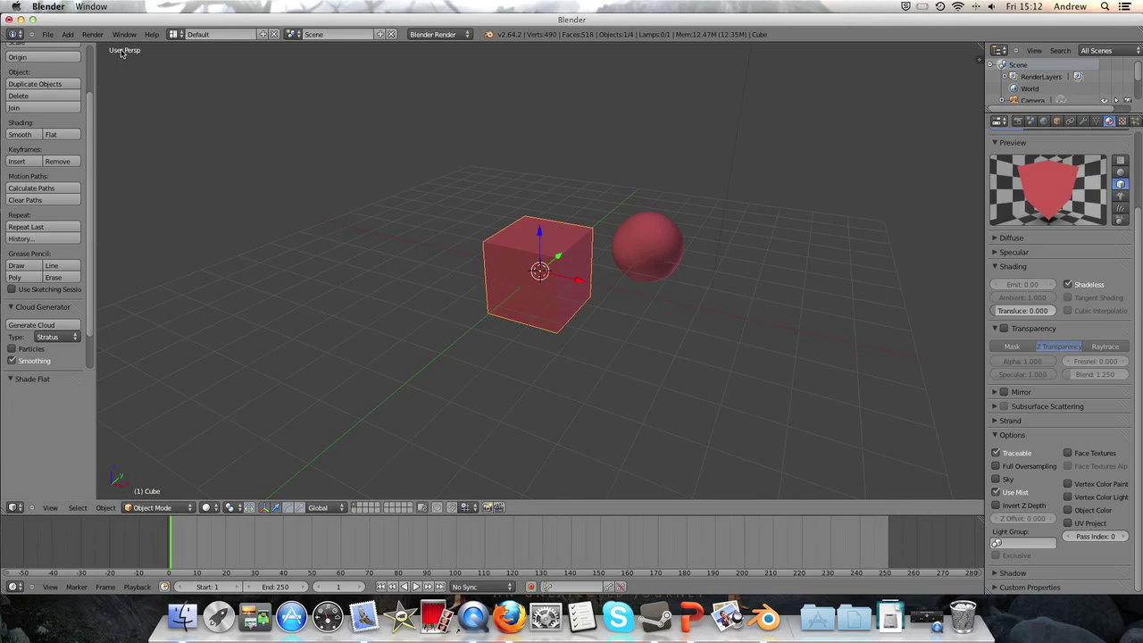
pyautogui.click(91, 34)
pyautogui.click(109, 46)
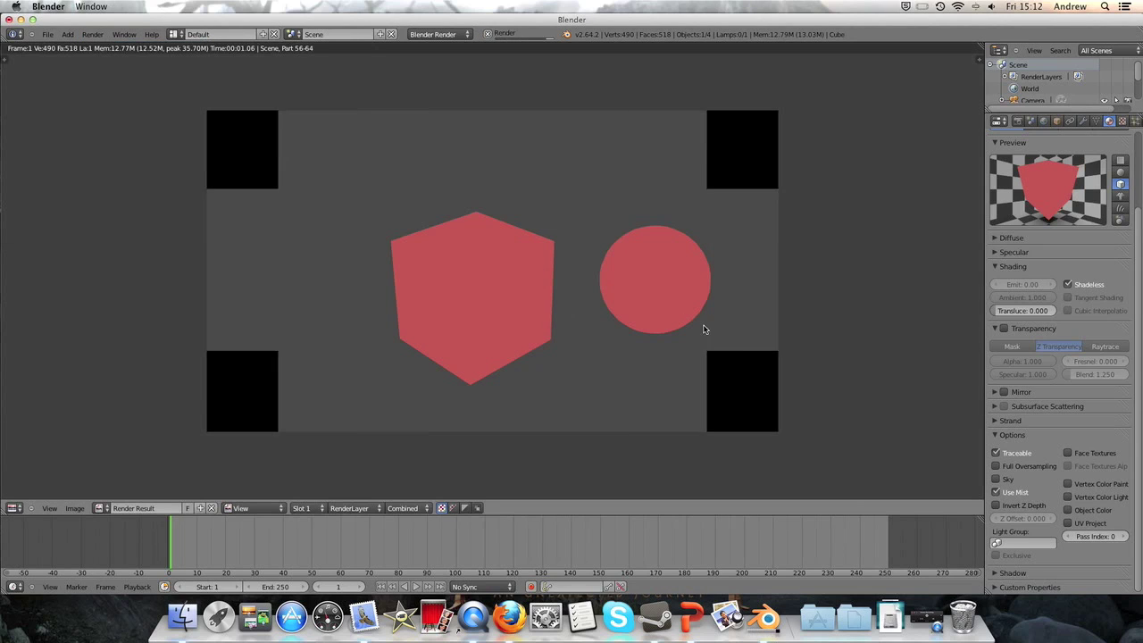
pyautogui.press('Escape')
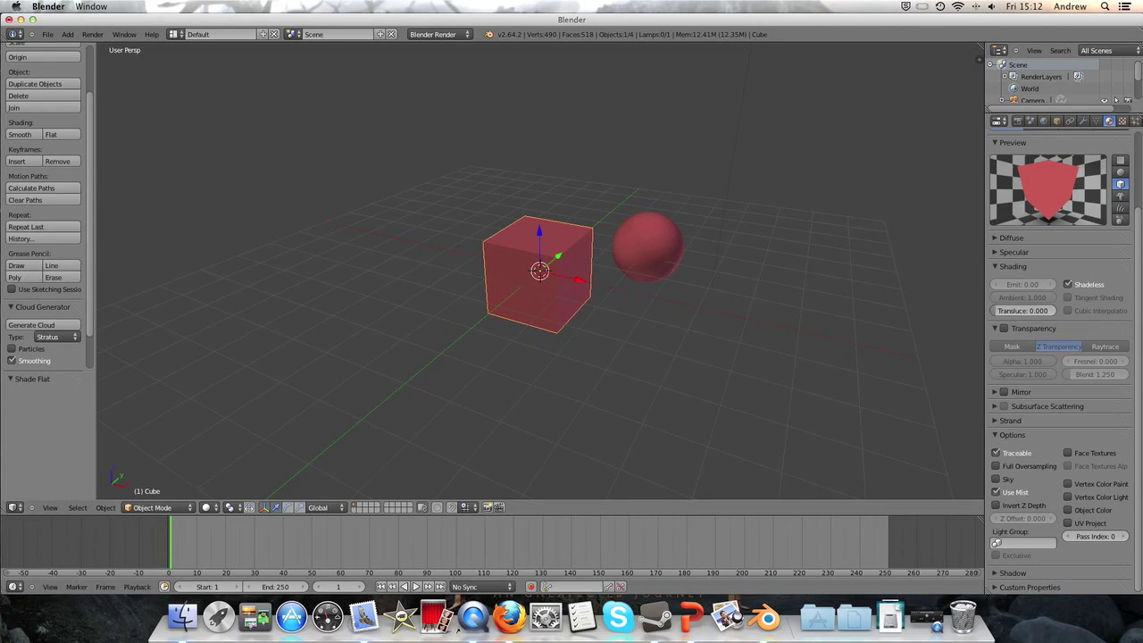
pyautogui.click(1068, 285)
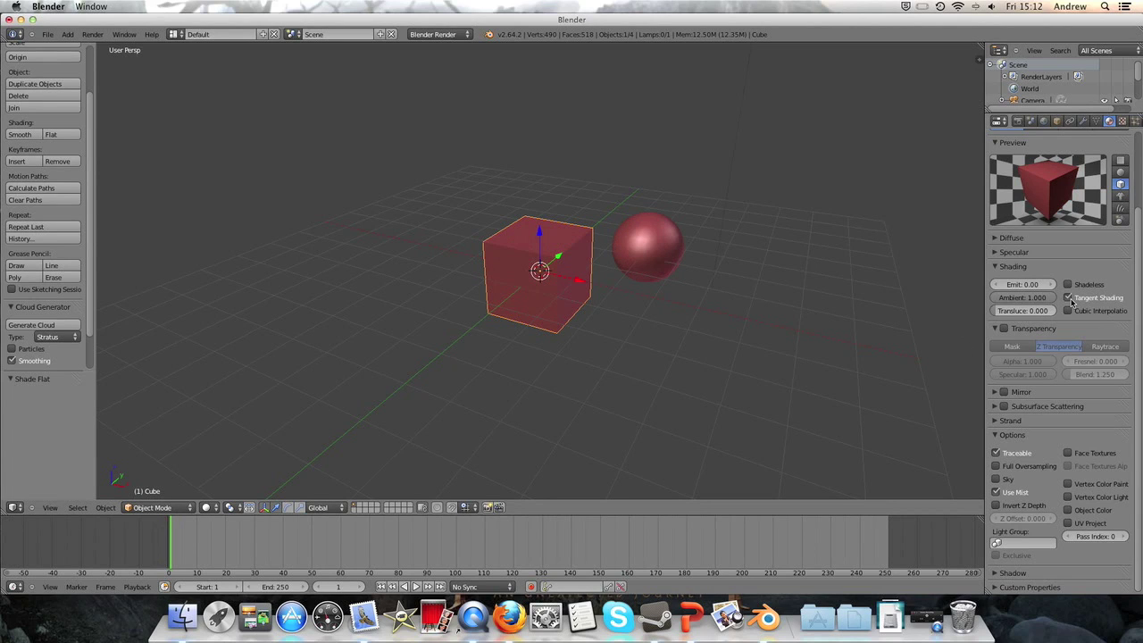
# Enable Tangent Shading with the material preview shown on a sphere, and render the scene.
pyautogui.click(1069, 298)
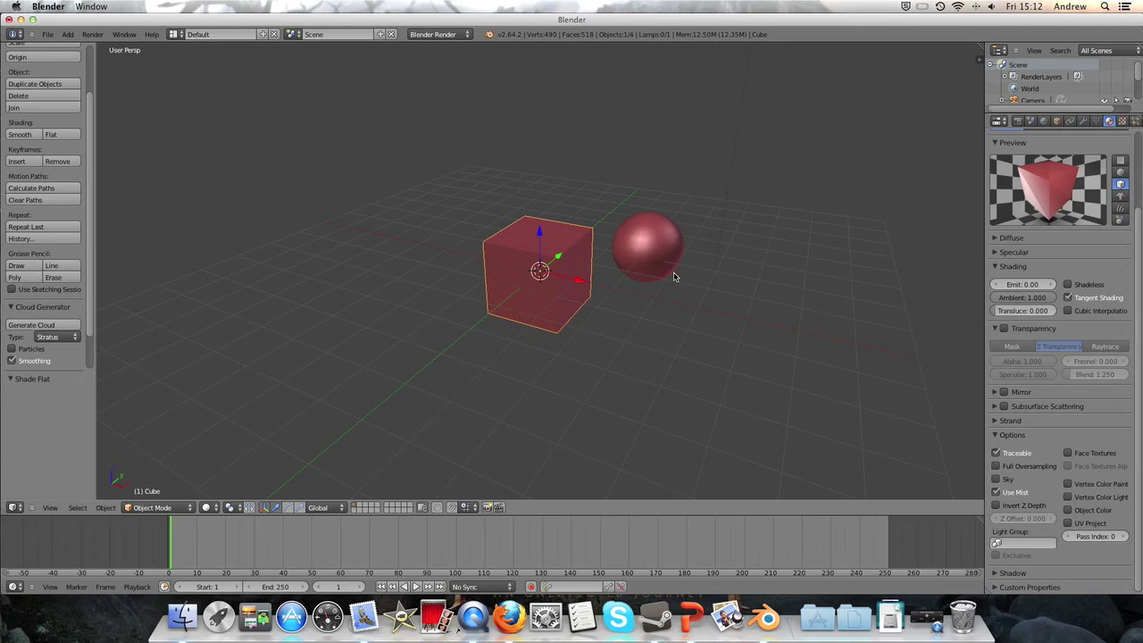
pyautogui.click(1120, 171)
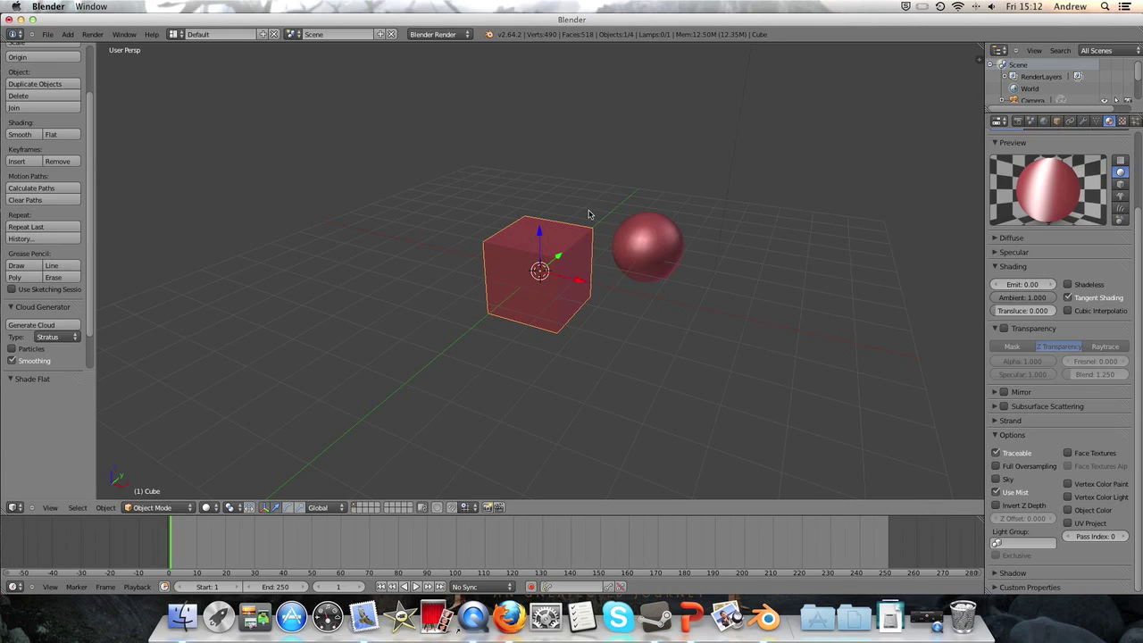
pyautogui.click(94, 36)
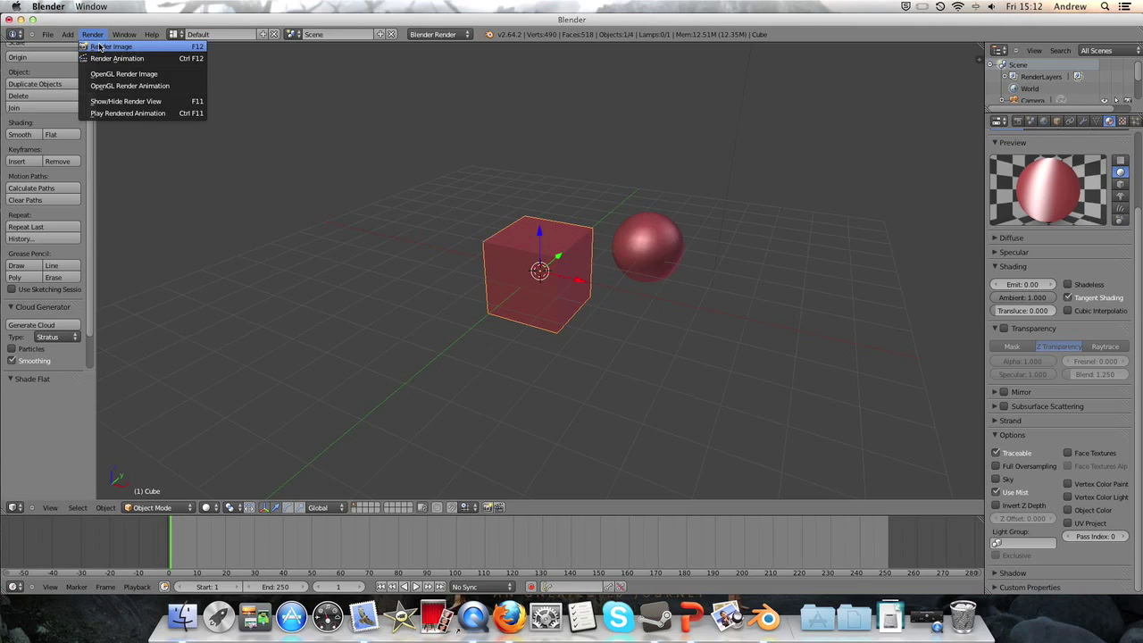
pyautogui.click(107, 46)
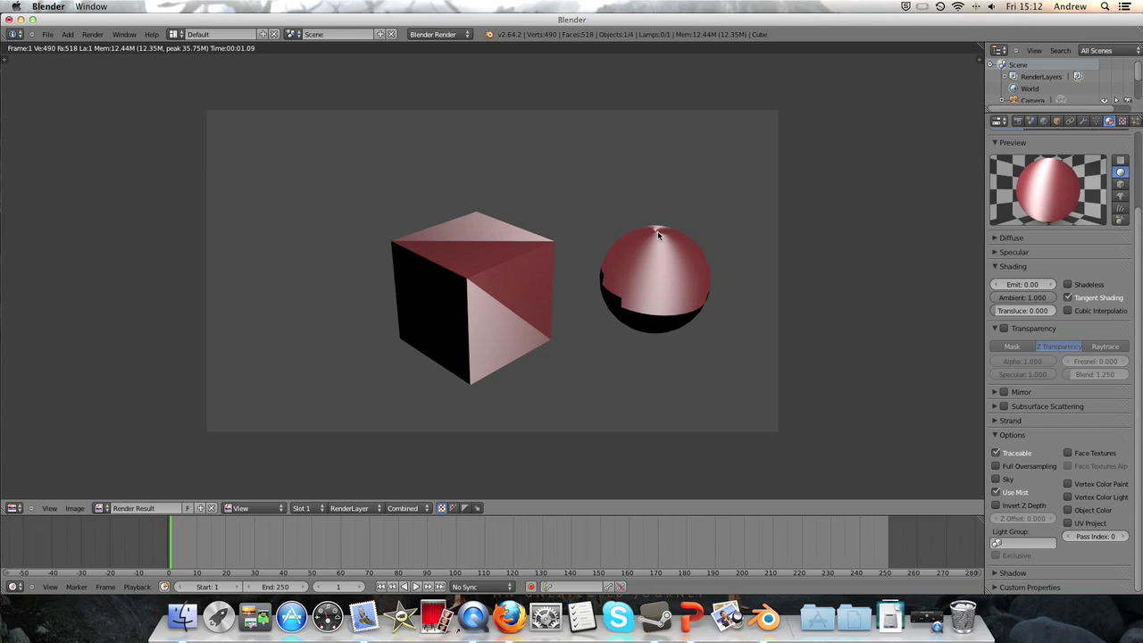
pyautogui.press('Escape')
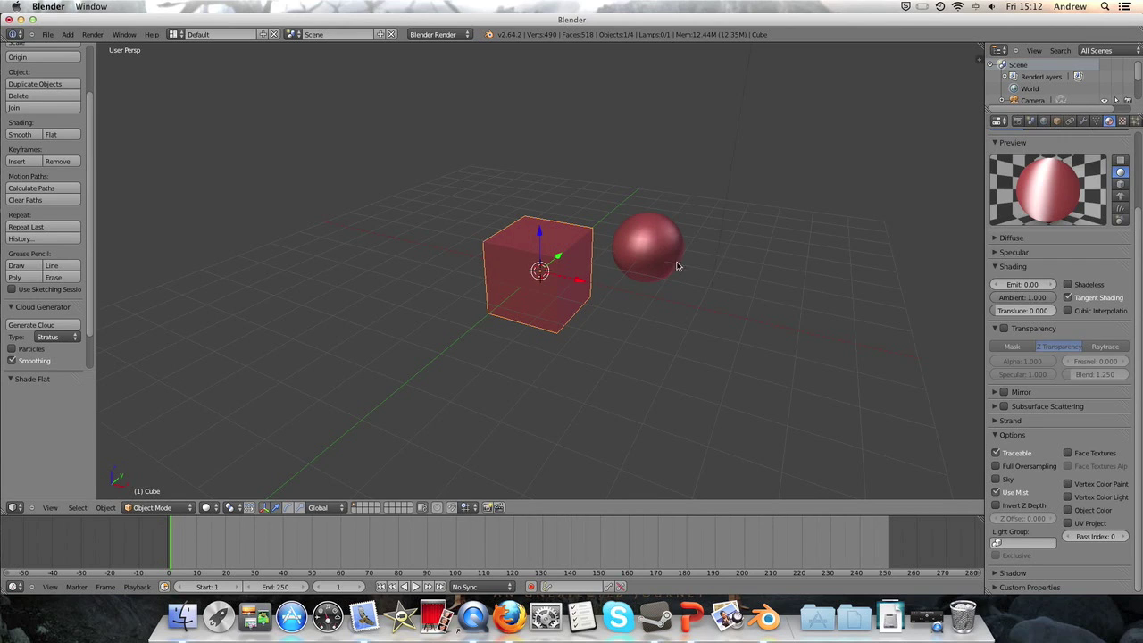
# Set the specular intensity to 0.481 and hardness to 74, and render the scene.
pyautogui.click(1029, 252)
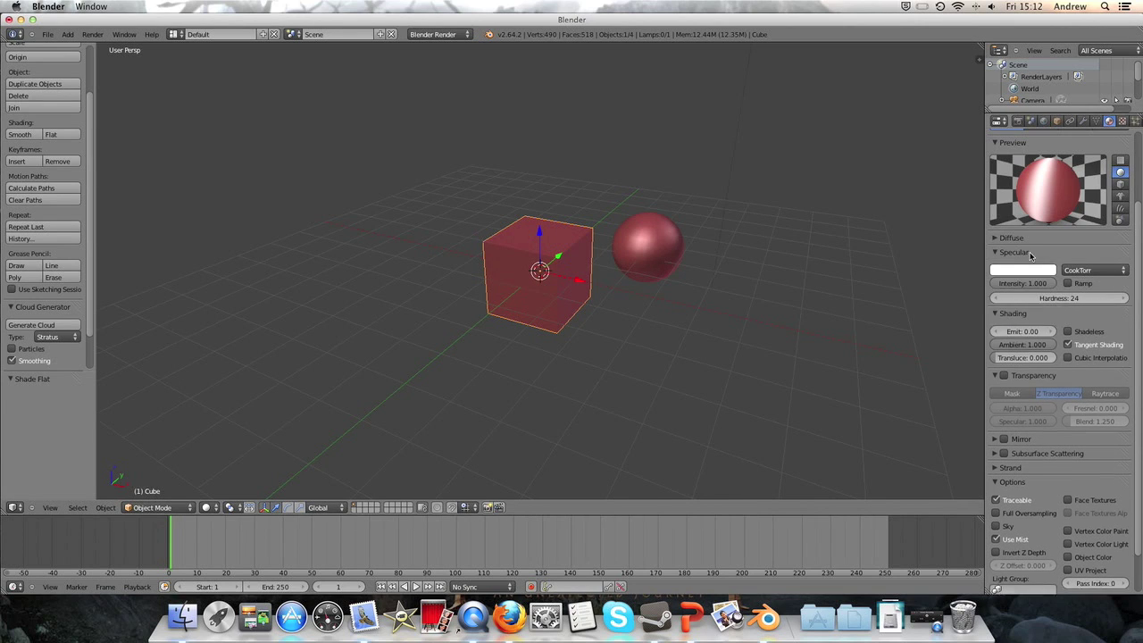
pyautogui.moveTo(1041, 288); pyautogui.dragTo(1007, 287)
pyautogui.moveTo(1073, 298)
pyautogui.mouseDown()
pyautogui.moveTo(1042, 298)
pyautogui.moveTo(1080, 298)
pyautogui.mouseUp()
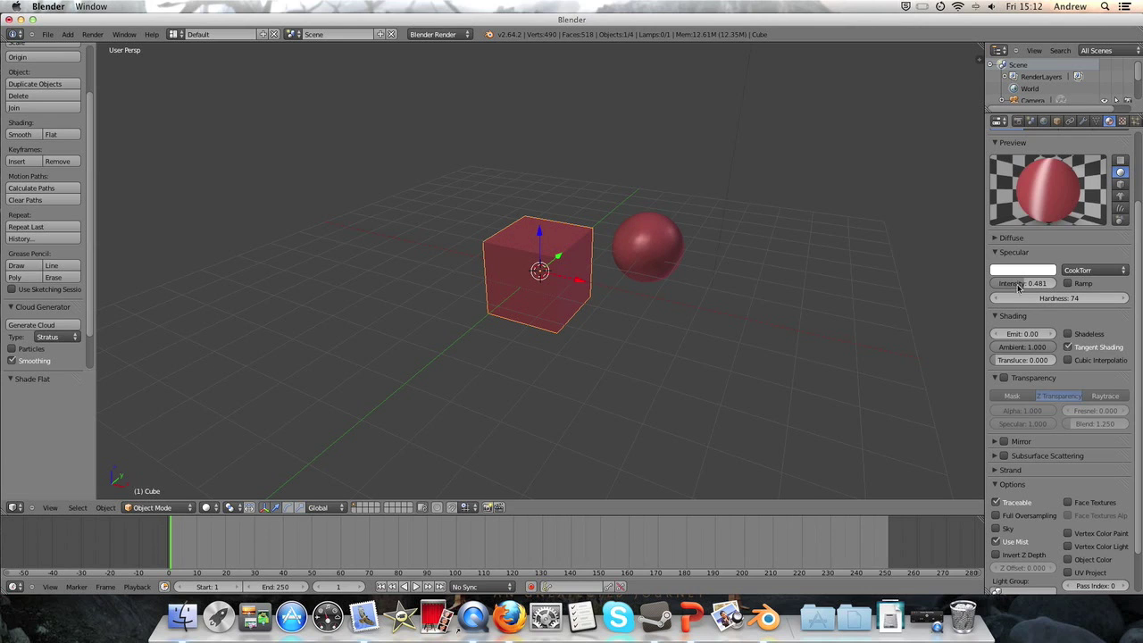
pyautogui.click(95, 35)
pyautogui.click(109, 45)
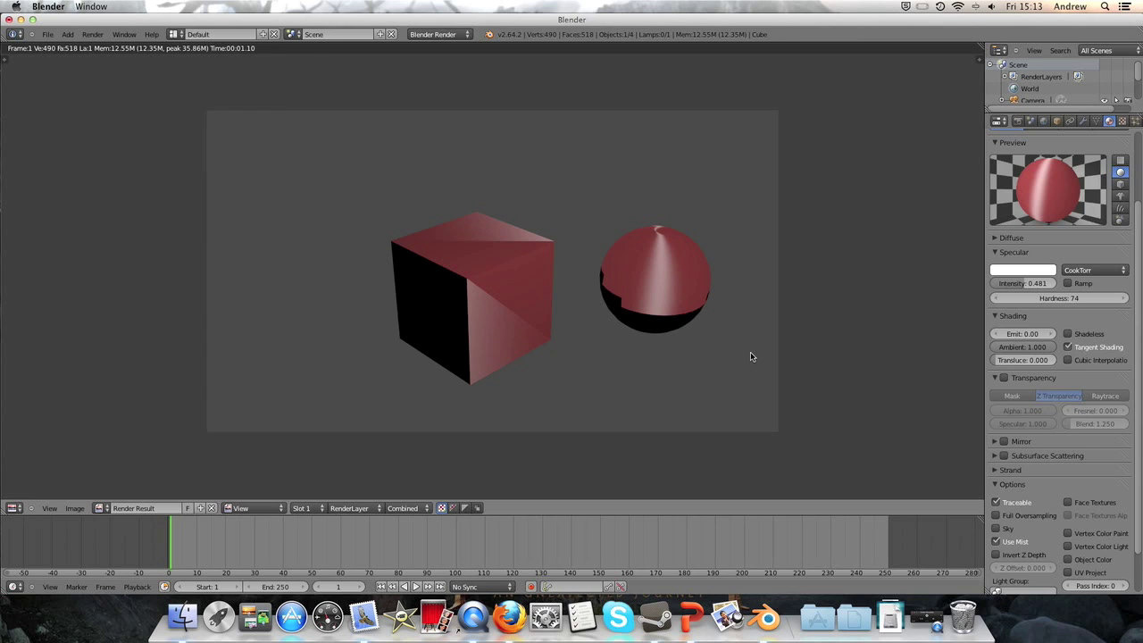
pyautogui.press('Escape')
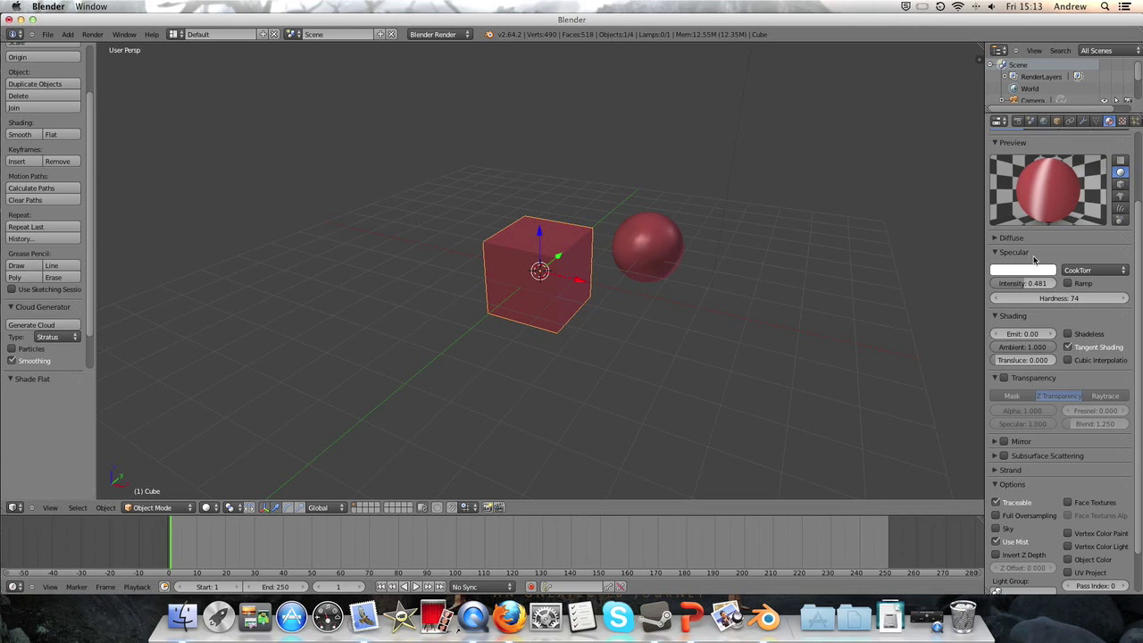
# Review the specular and diffuse shader model choices and collapse both groups of settings.
pyautogui.click(1111, 271)
pyautogui.click(1027, 251)
pyautogui.click(1026, 239)
pyautogui.click(1106, 255)
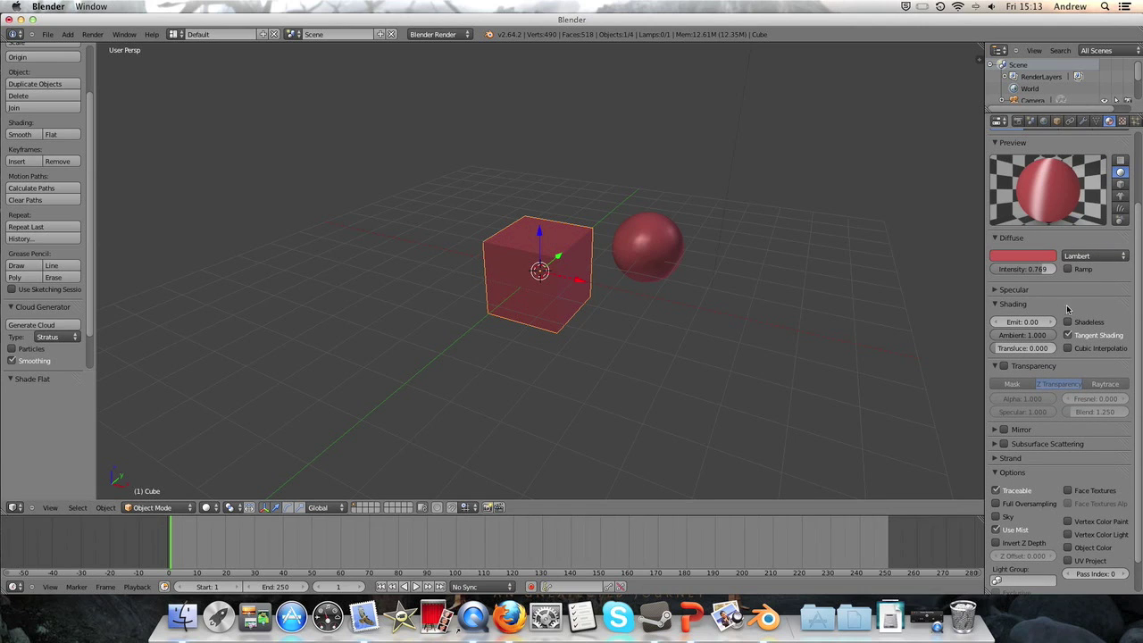
pyautogui.click(1026, 238)
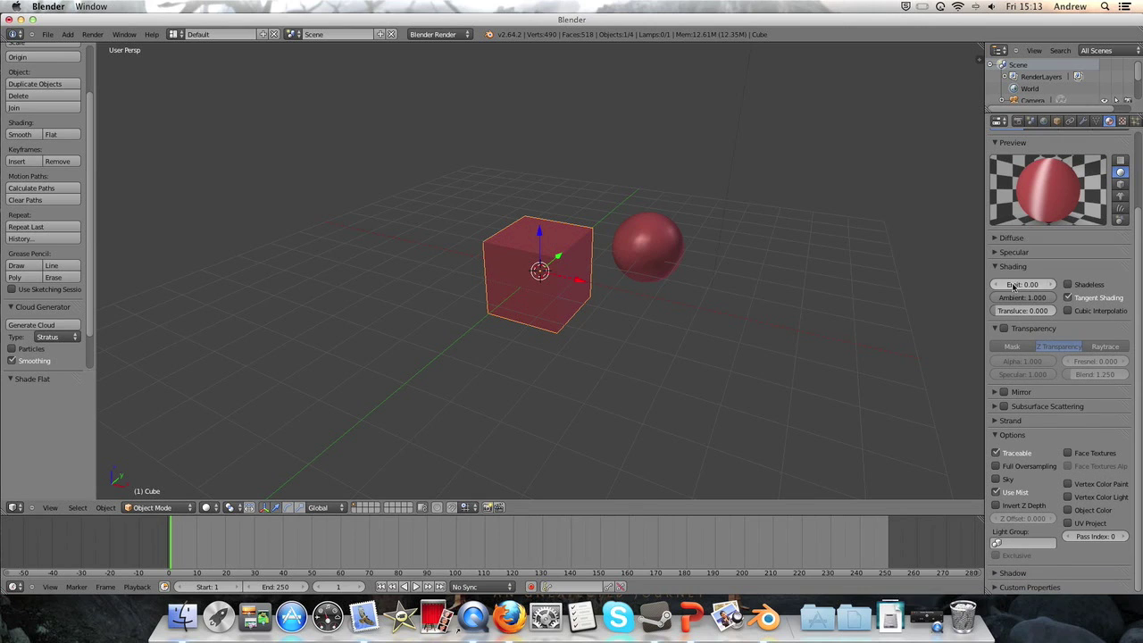
# Disable Tangent Shading, toggling Cubic Interpolation on and off before collapsing the Shading settings.
pyautogui.click(1068, 297)
pyautogui.click(1068, 311)
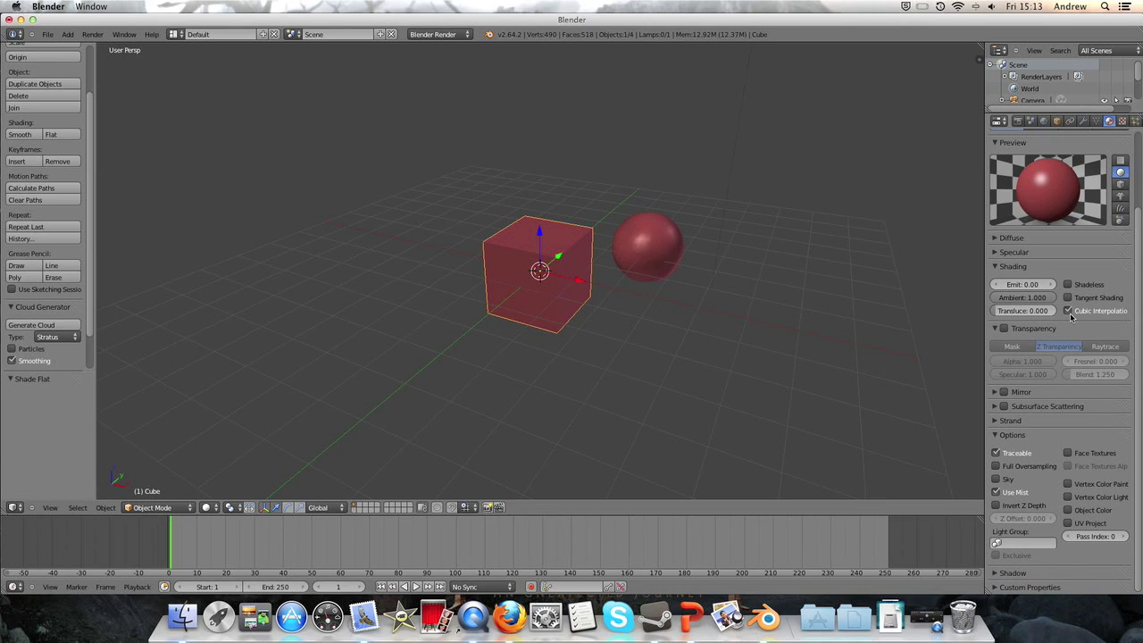
pyautogui.click(1071, 314)
pyautogui.click(1042, 266)
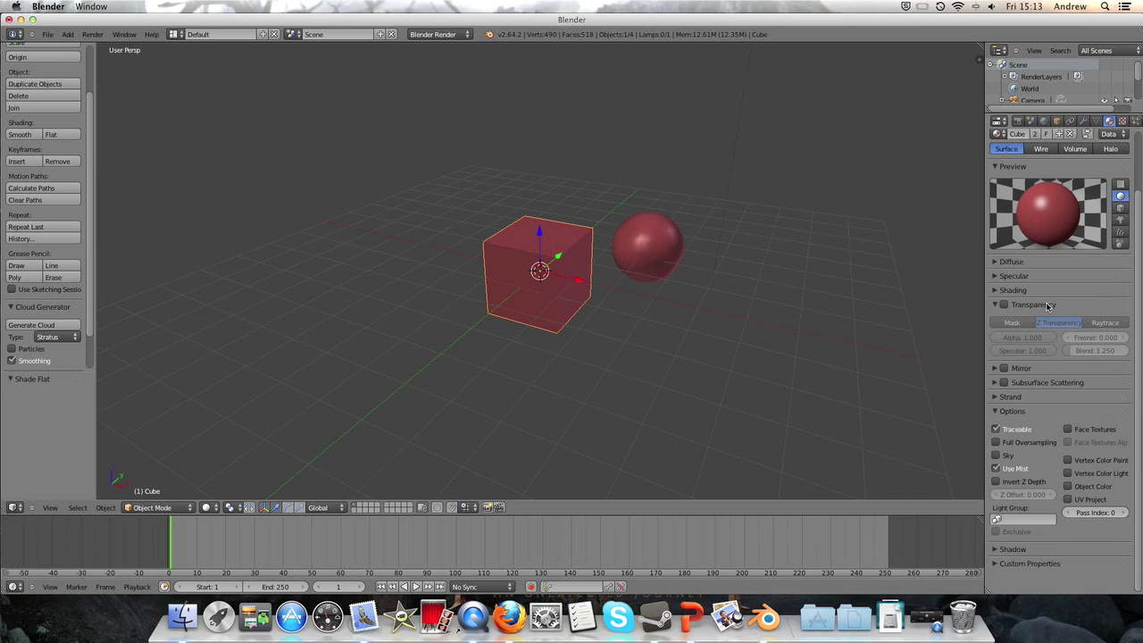
# Enable transparency for the material and compare the Mask, Z Transparency and Raytrace modes, leaving Z Transparency selected.
pyautogui.scroll(1, 1048, 306)
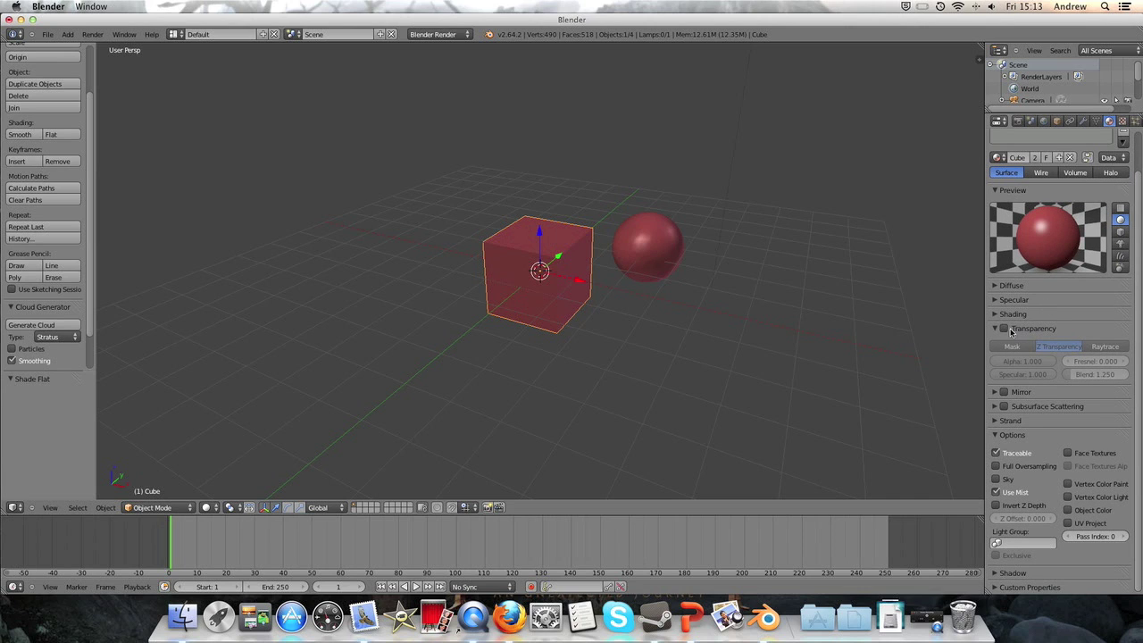
pyautogui.click(1004, 328)
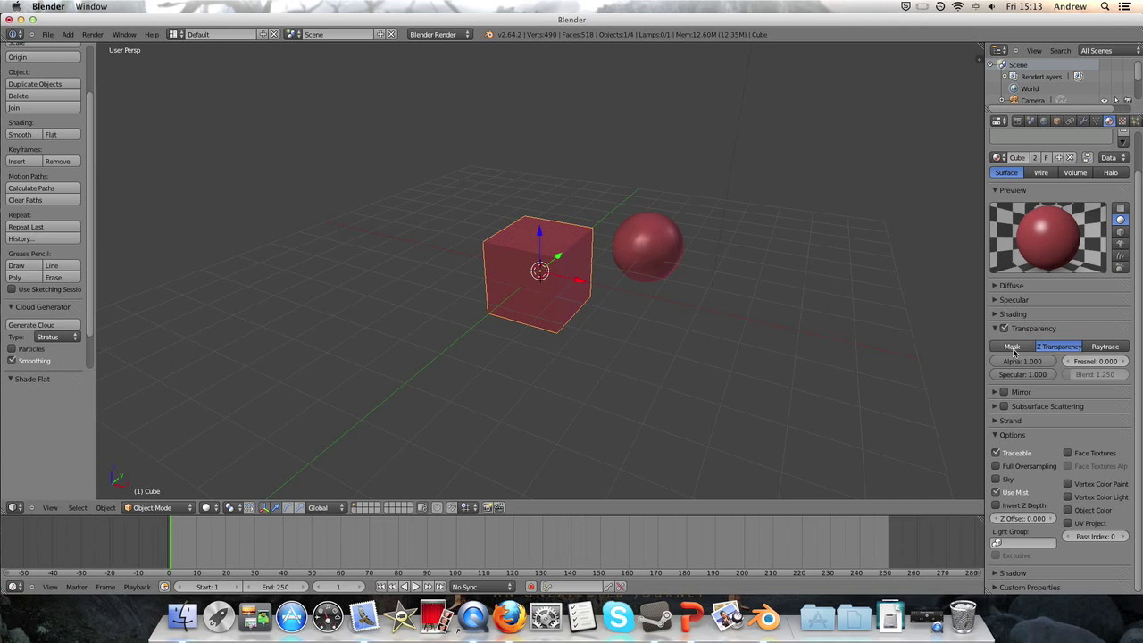
pyautogui.click(1018, 351)
pyautogui.click(1055, 349)
pyautogui.click(1104, 348)
pyautogui.click(1070, 349)
pyautogui.click(1089, 348)
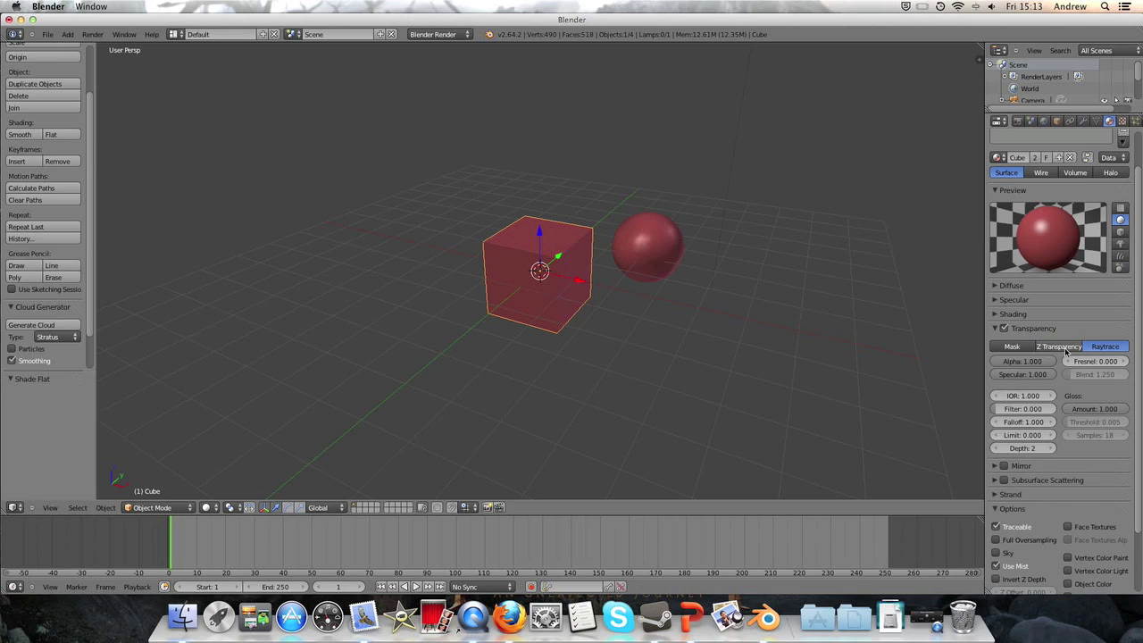
pyautogui.click(1044, 348)
pyautogui.click(998, 348)
pyautogui.click(1046, 349)
pyautogui.click(1027, 349)
pyautogui.click(1042, 349)
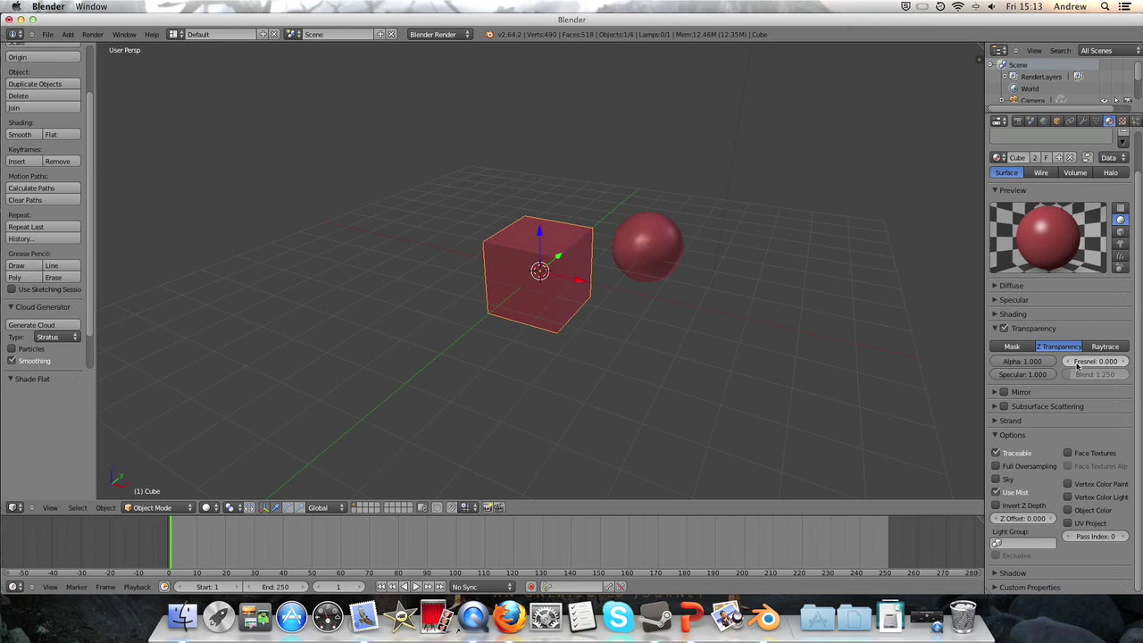
# Set the transparency Fresnel to 2.000 and render the scene.
pyautogui.moveTo(1084, 362); pyautogui.dragTo(1141, 362)
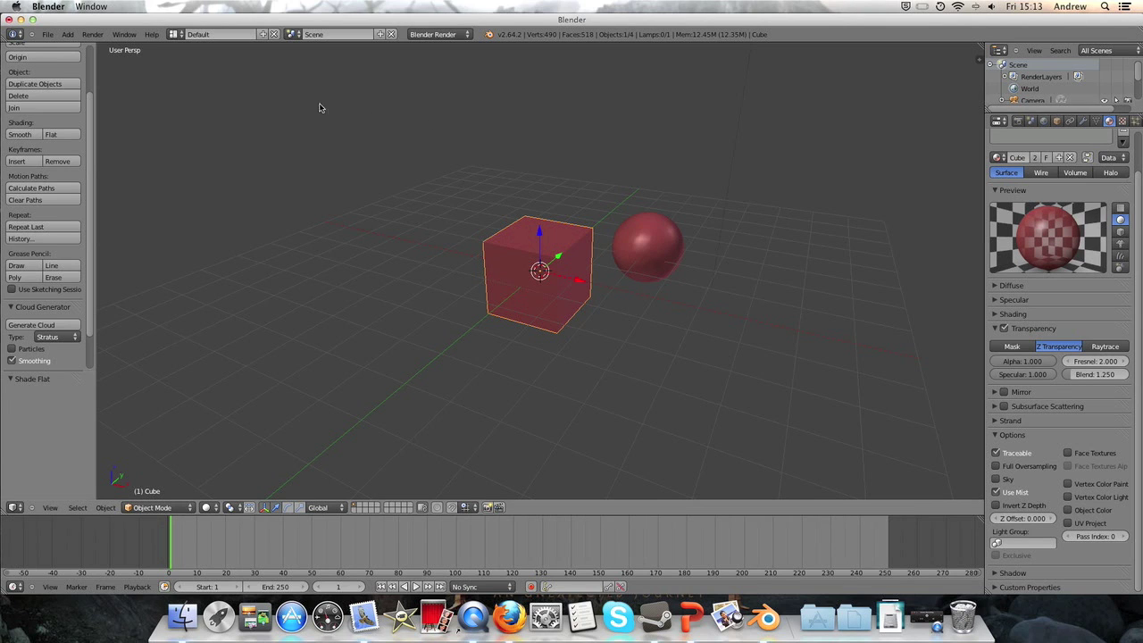
pyautogui.click(92, 35)
pyautogui.click(121, 56)
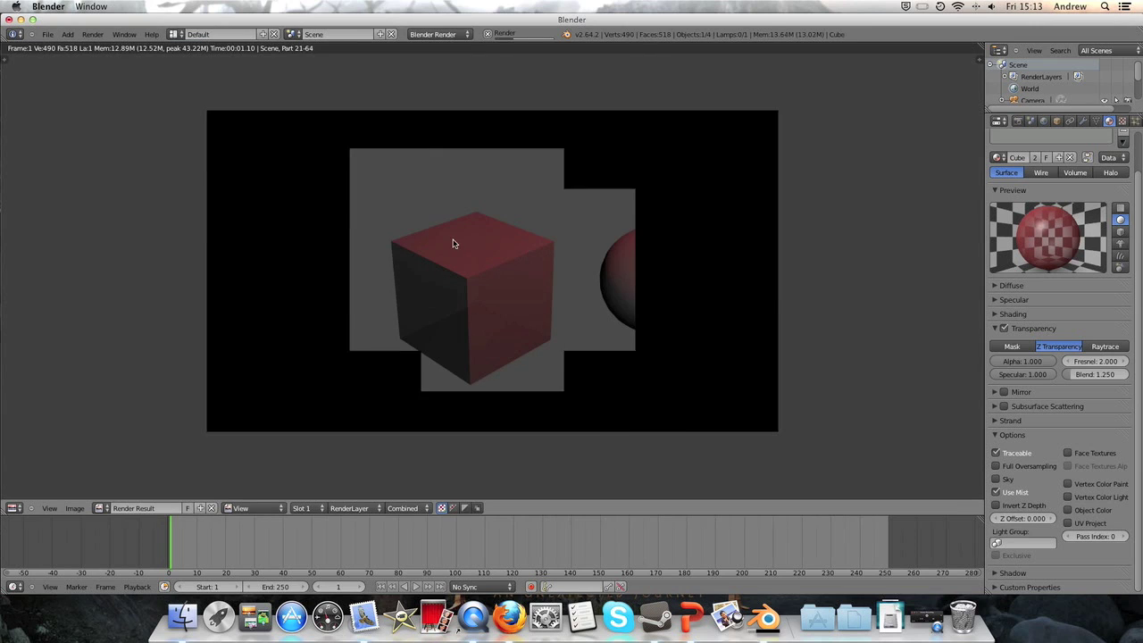
# Lower the transparency Alpha to 0.380, render the scene and close the render view.
pyautogui.press('Escape')
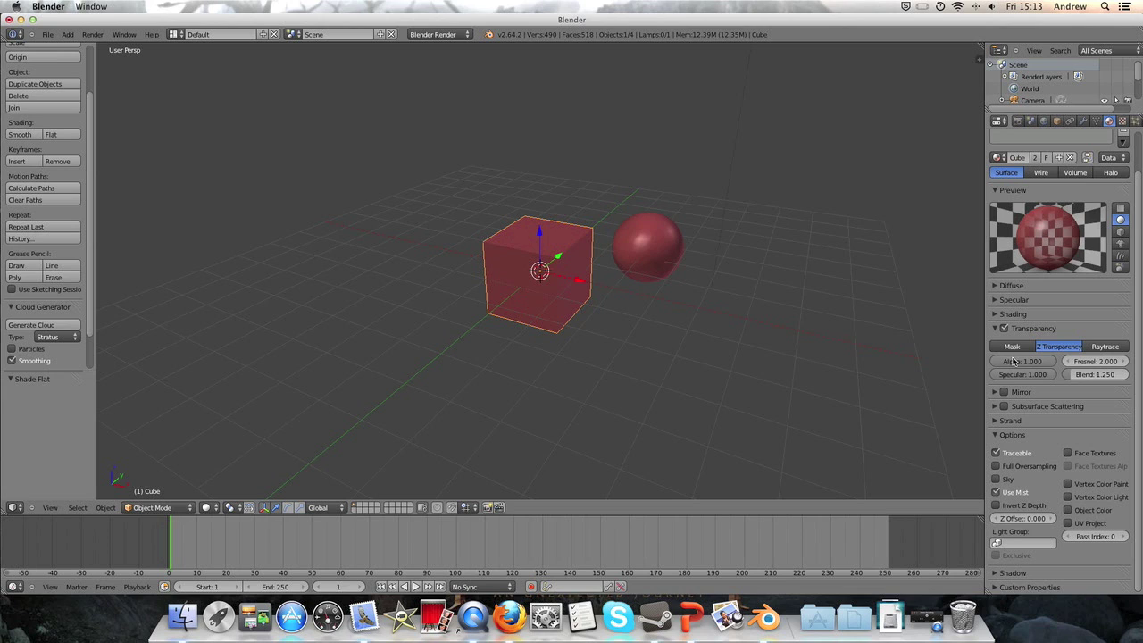
pyautogui.moveTo(1039, 364); pyautogui.dragTo(1005, 362)
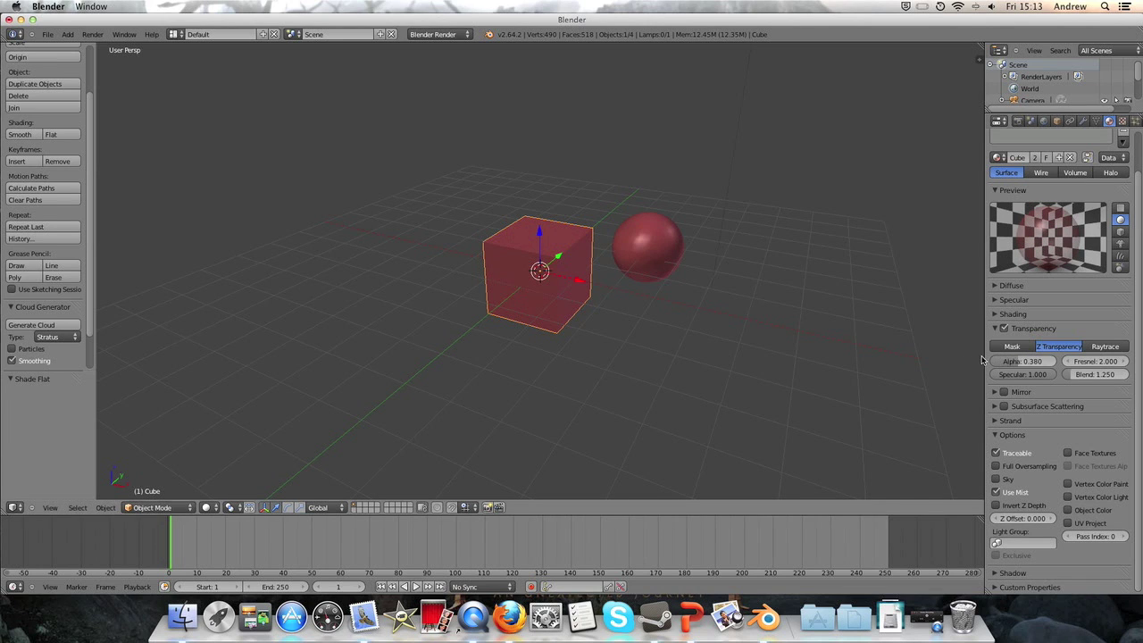
pyautogui.click(92, 34)
pyautogui.click(107, 42)
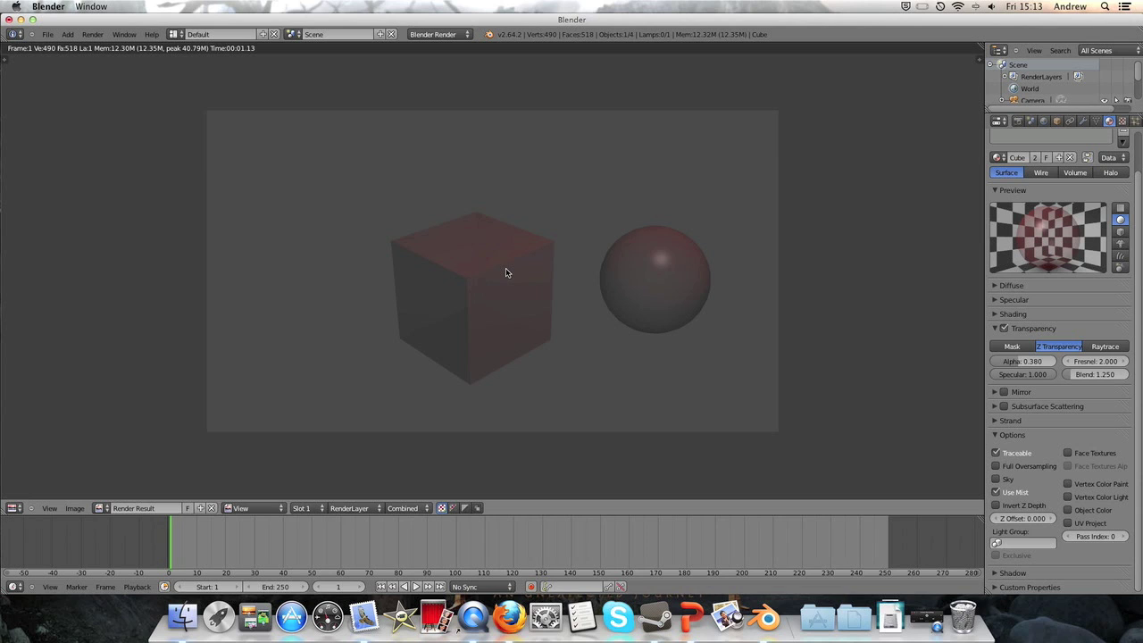
pyautogui.press('Escape')
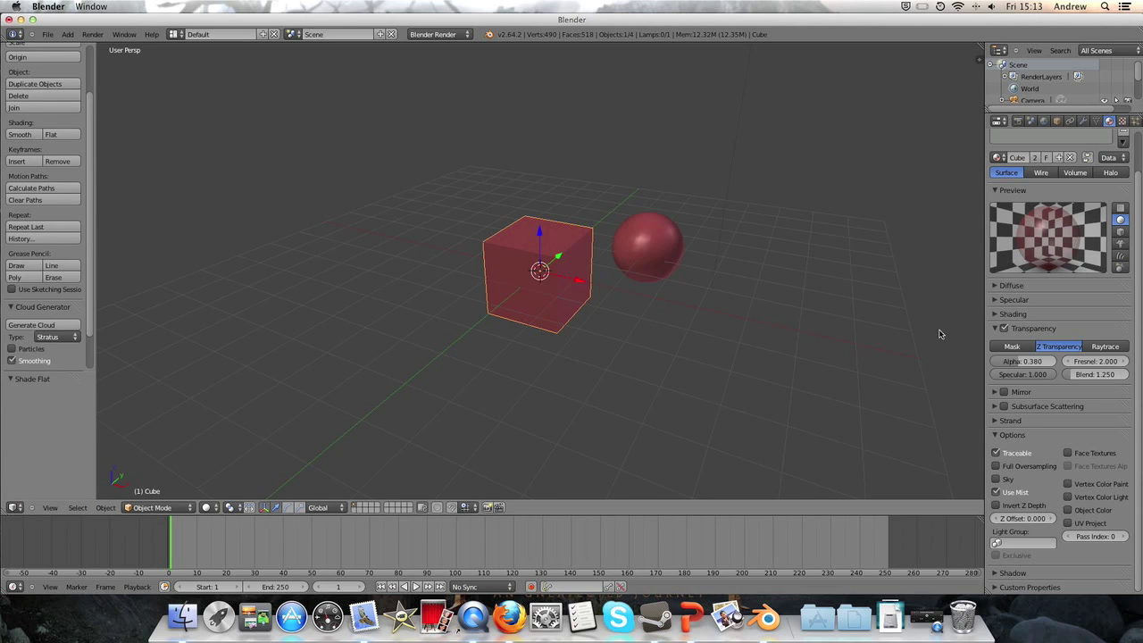
# Set the transparency Alpha to 1.000, Fresnel to 1.000 and Blend to 5.000, and disable and collapse Transparency.
pyautogui.moveTo(1025, 362); pyautogui.dragTo(1062, 376)
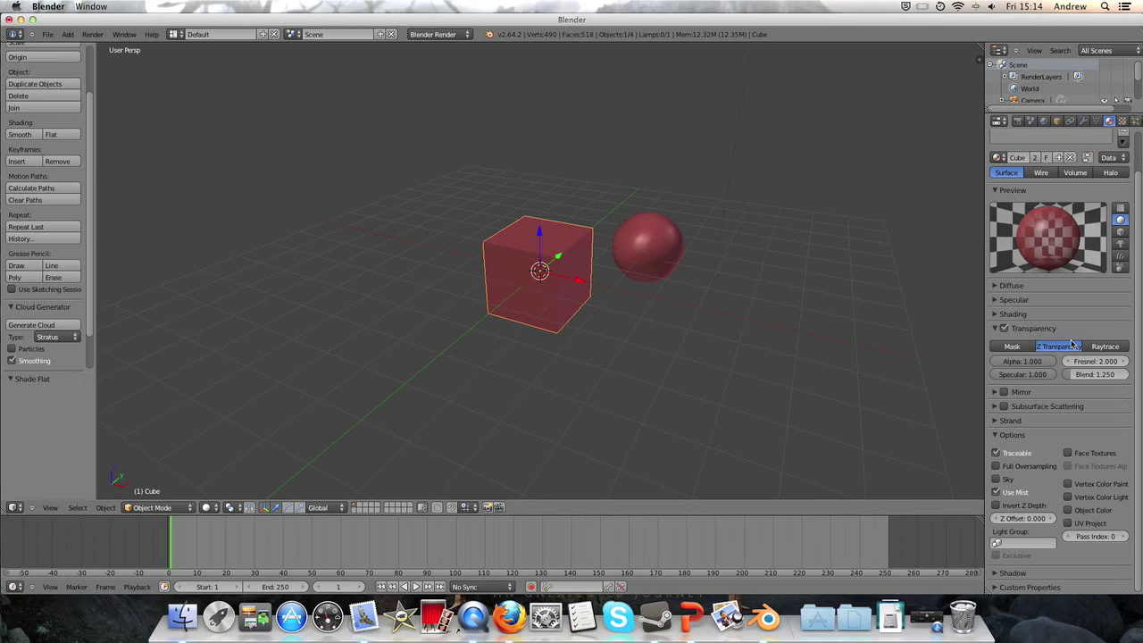
pyautogui.moveTo(1075, 380)
pyautogui.mouseDown()
pyautogui.moveTo(1085, 376)
pyautogui.moveTo(1074, 377)
pyautogui.mouseUp()
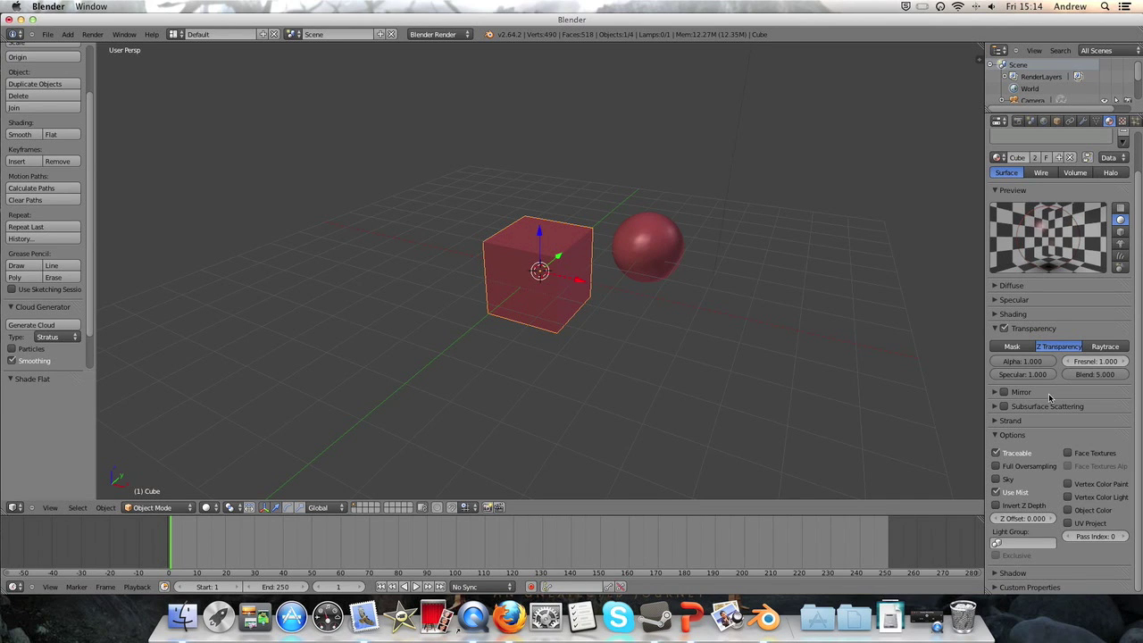
pyautogui.click(1055, 329)
pyautogui.click(1002, 329)
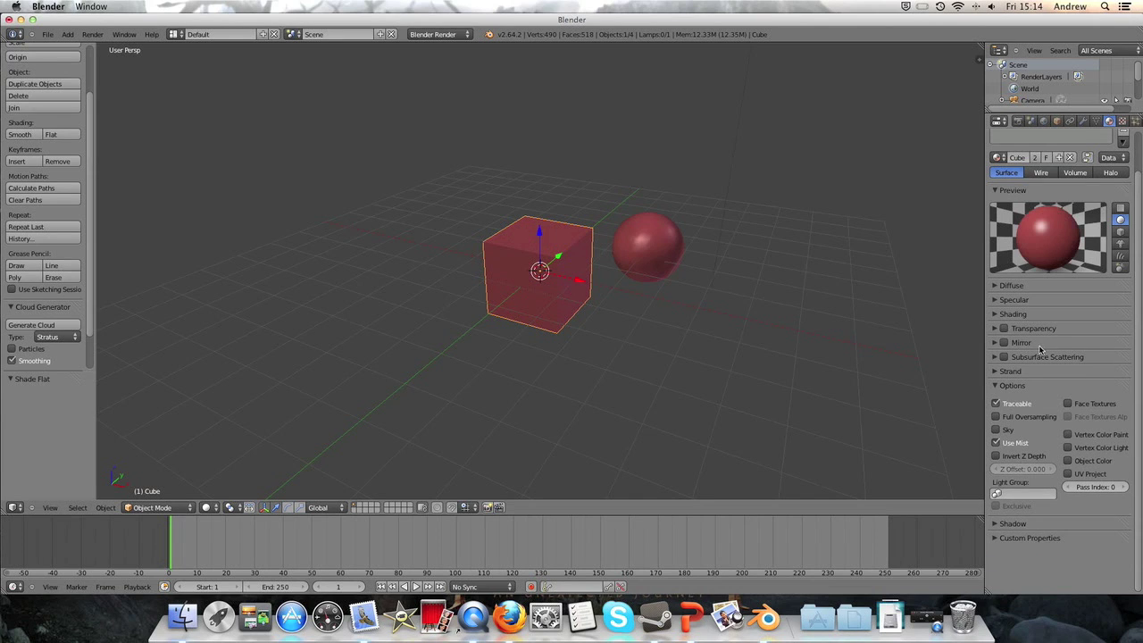
# Enable Mirror for the material, with Reflectivity at 0.09259 and Fresnel at 1.600.
pyautogui.click(1045, 345)
pyautogui.click(1012, 346)
pyautogui.click(1022, 346)
pyautogui.click(1002, 343)
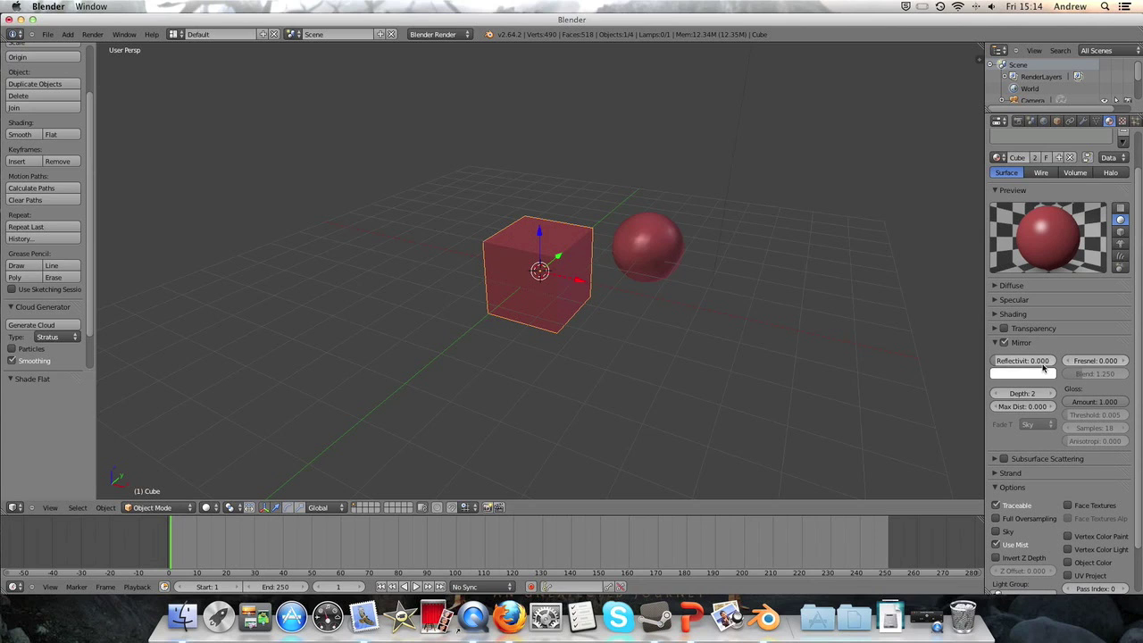
pyautogui.moveTo(1010, 364); pyautogui.dragTo(1012, 363)
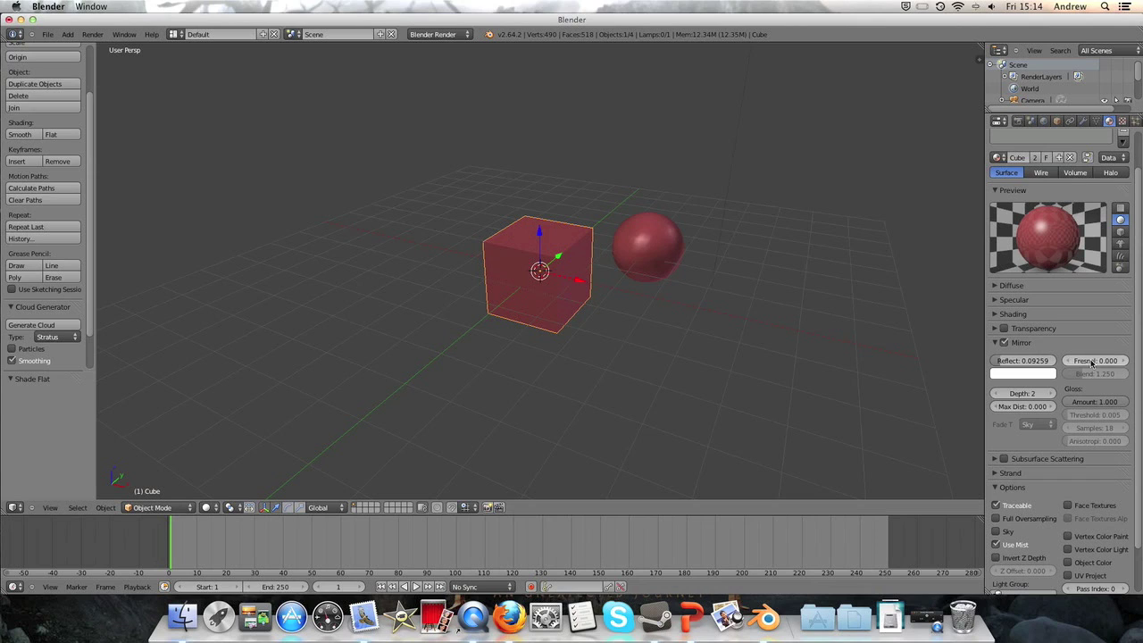
pyautogui.moveTo(1083, 364); pyautogui.dragTo(1093, 364)
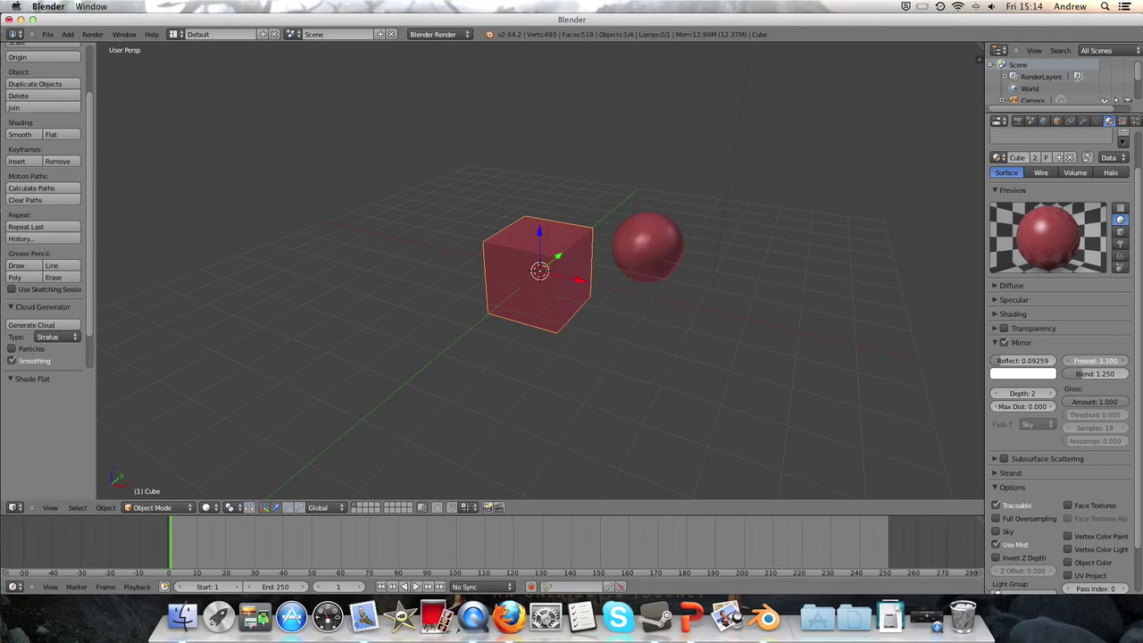
pyautogui.moveTo(1093, 360); pyautogui.dragTo(1097, 360)
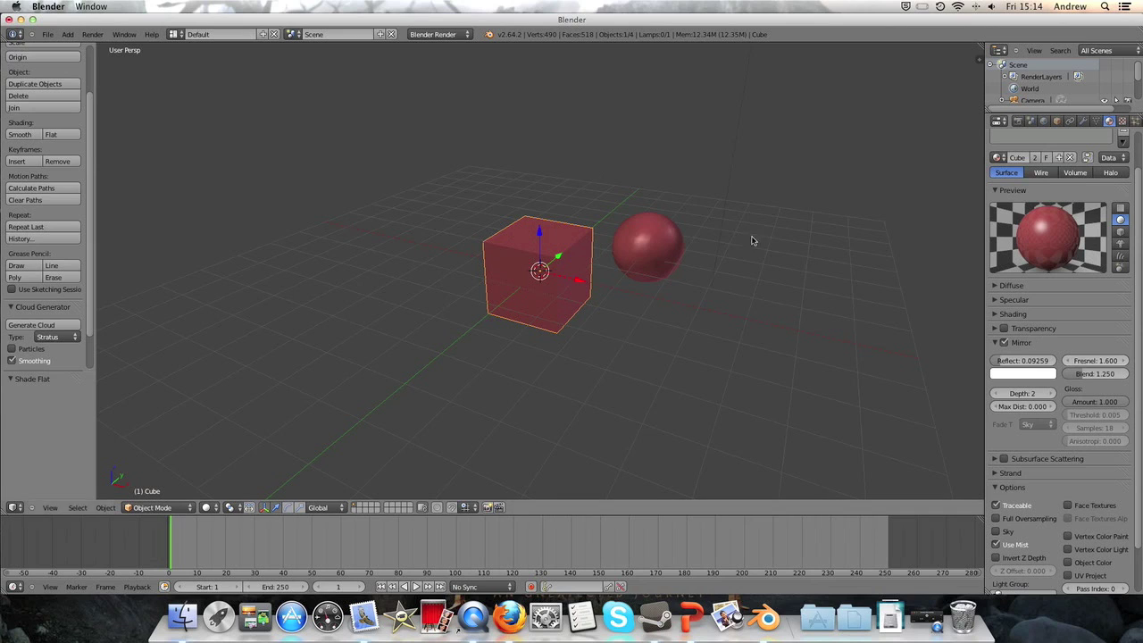
# Render the scene to examine the mirror reflections, and return to the 3D view.
pyautogui.click(92, 34)
pyautogui.click(102, 44)
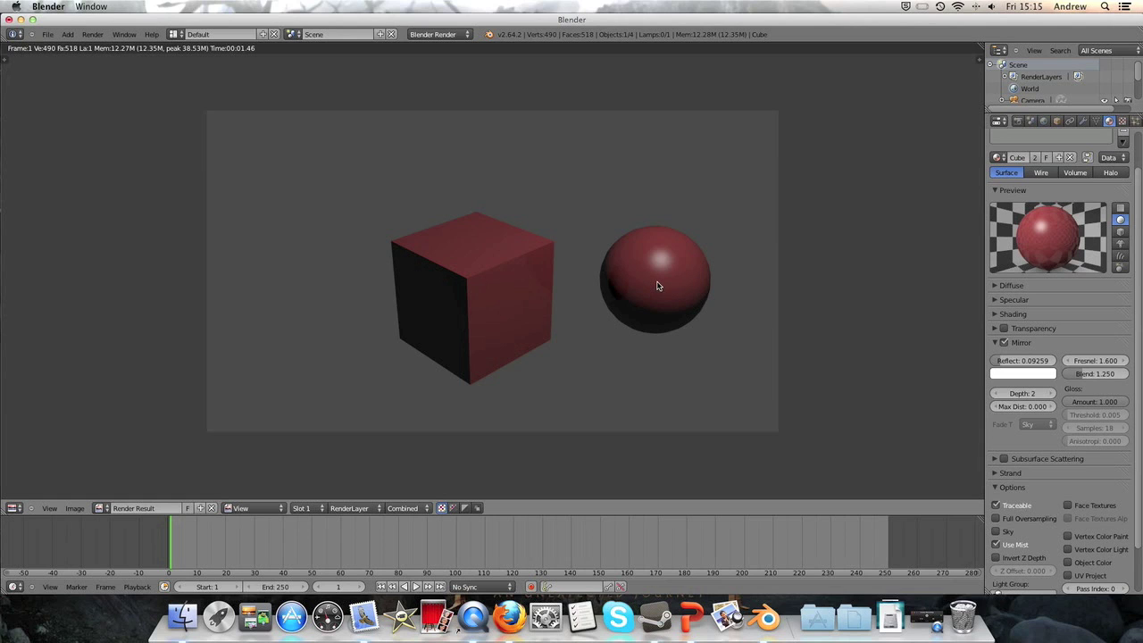
pyautogui.press('Escape')
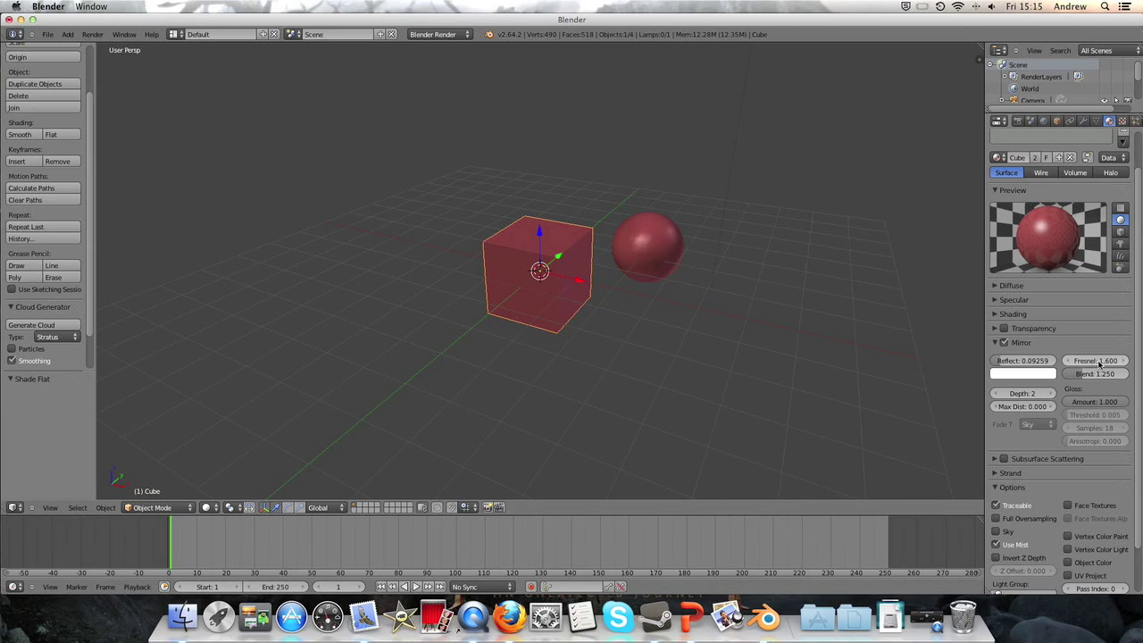
# Set the mirror Blend to 1.204 and Gloss Amount to 0.468, adjust the gloss Threshold, and disable and collapse Mirror.
pyautogui.moveTo(1088, 377); pyautogui.dragTo(1105, 381)
pyautogui.scroll(2, 1094, 402)
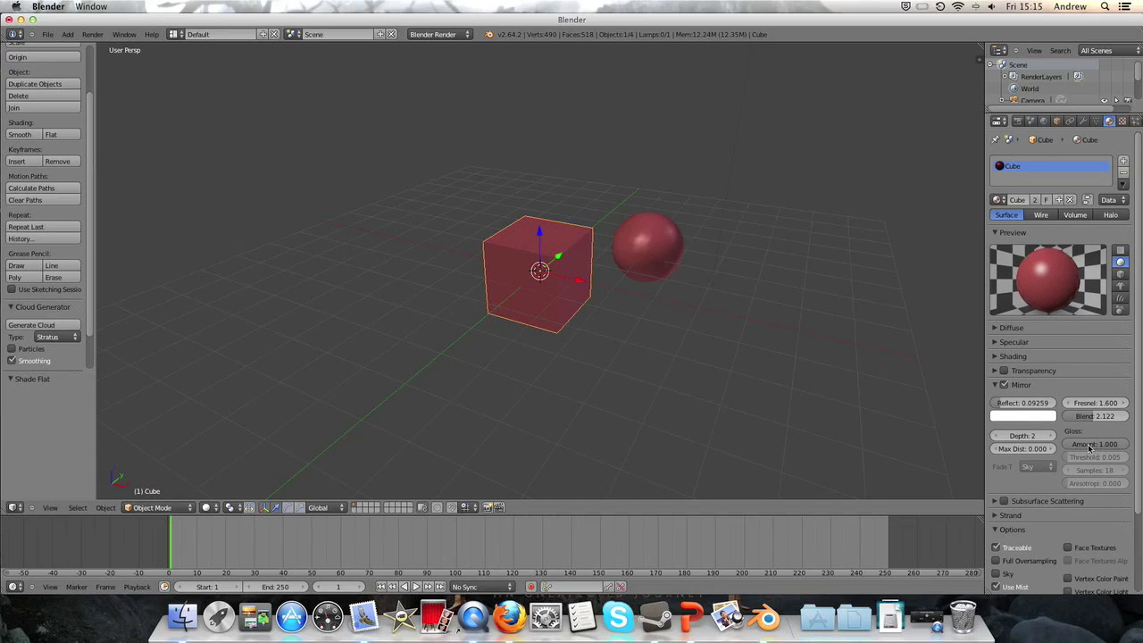
pyautogui.moveTo(1124, 443); pyautogui.dragTo(1089, 418)
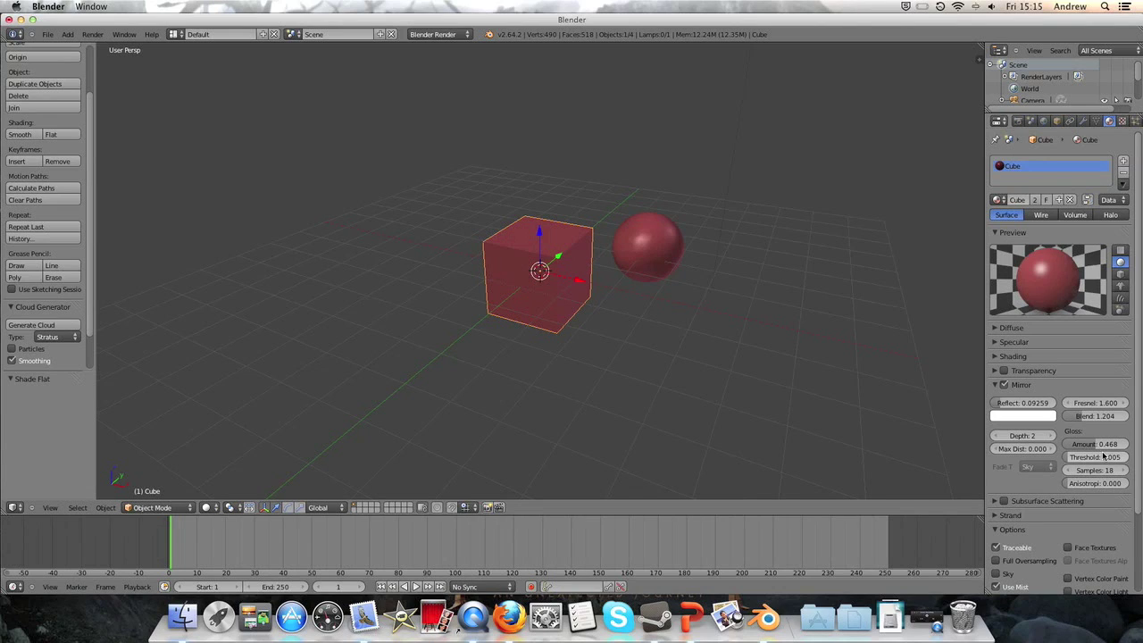
pyautogui.moveTo(1083, 460); pyautogui.dragTo(1071, 460)
pyautogui.click(1003, 384)
pyautogui.click(996, 384)
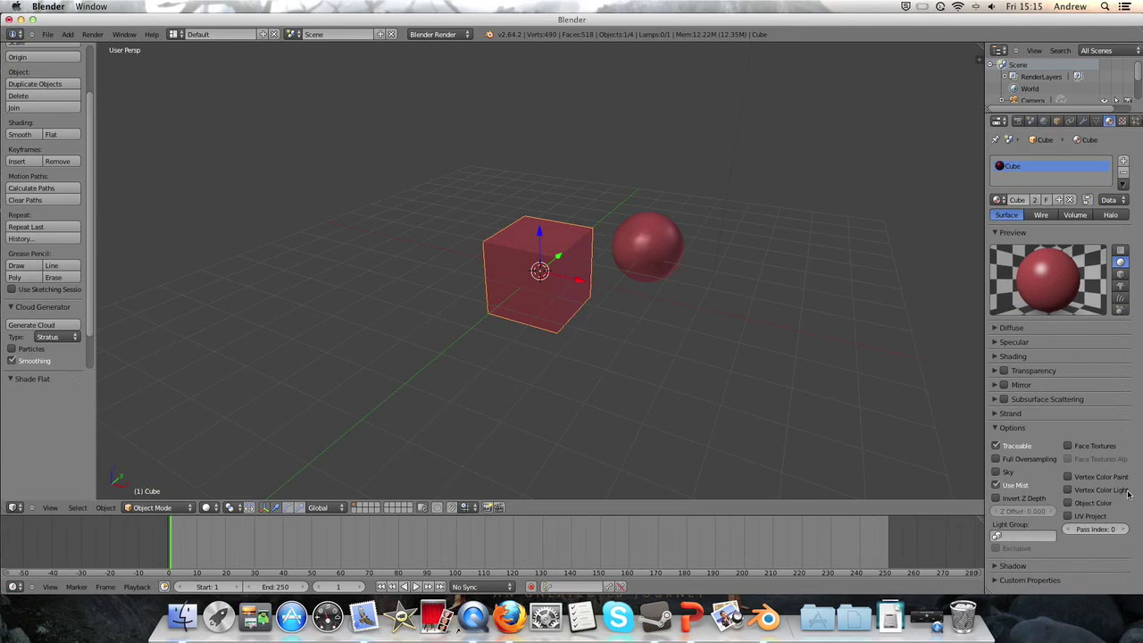
# Enable Subsurface Scattering with the Skin1 preset, render the scene and close the render view.
pyautogui.click(1042, 403)
pyautogui.click(1003, 399)
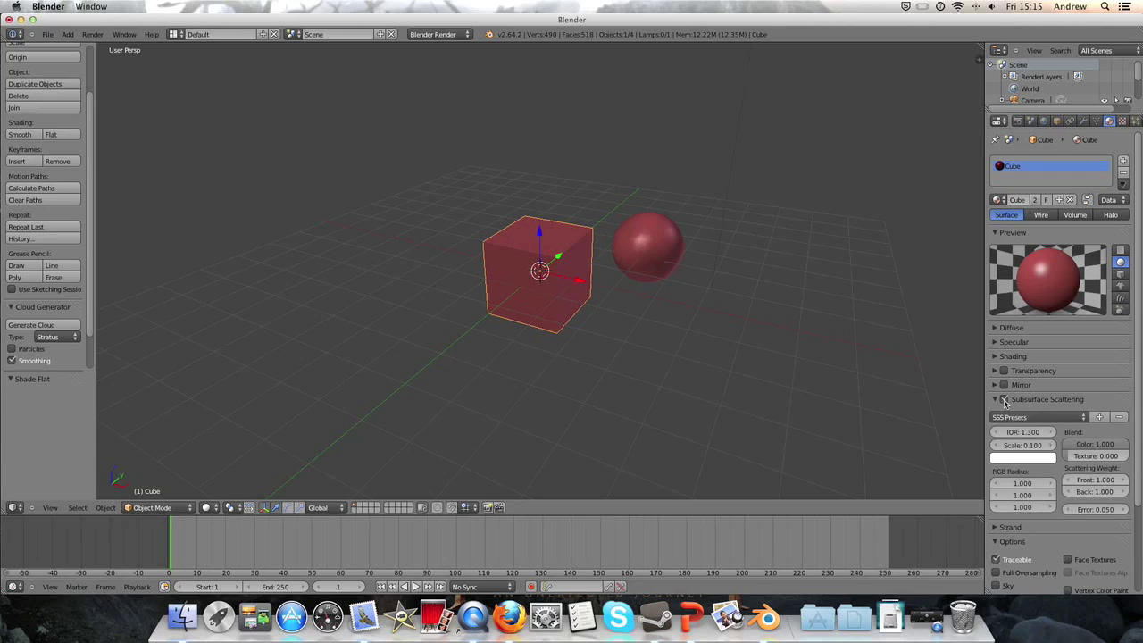
pyautogui.click(1027, 417)
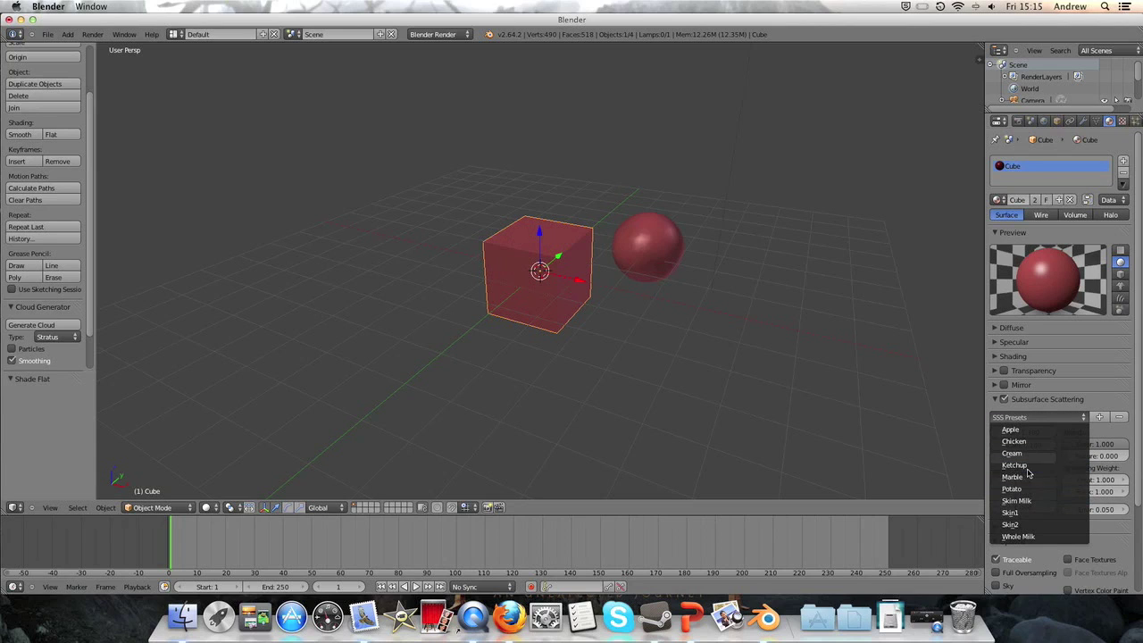
pyautogui.click(1025, 514)
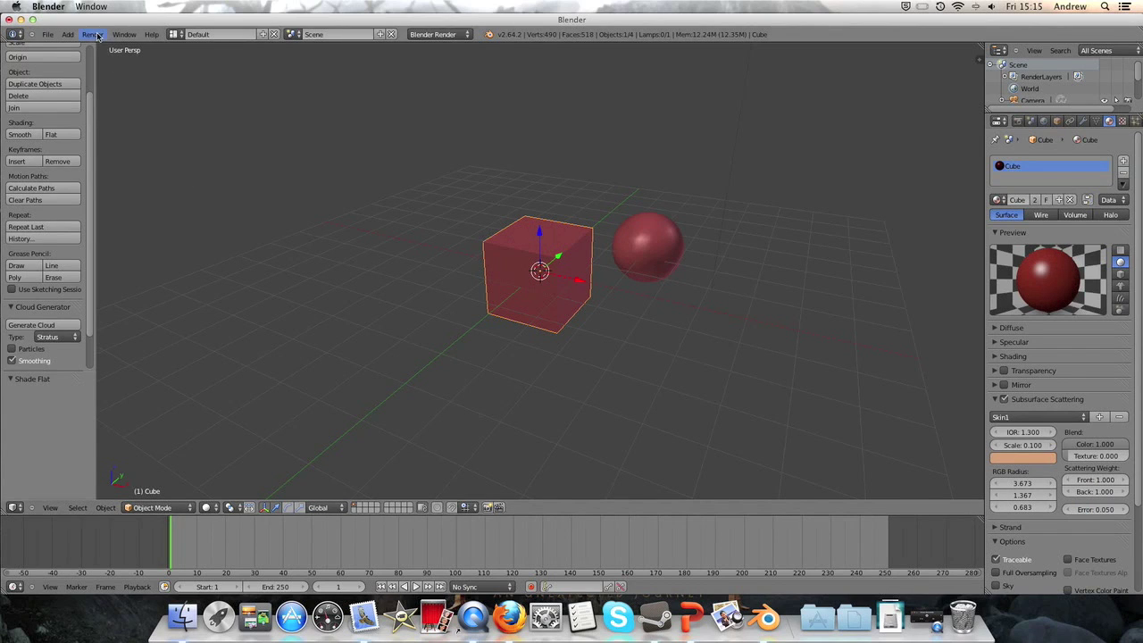
pyautogui.click(92, 34)
pyautogui.click(107, 47)
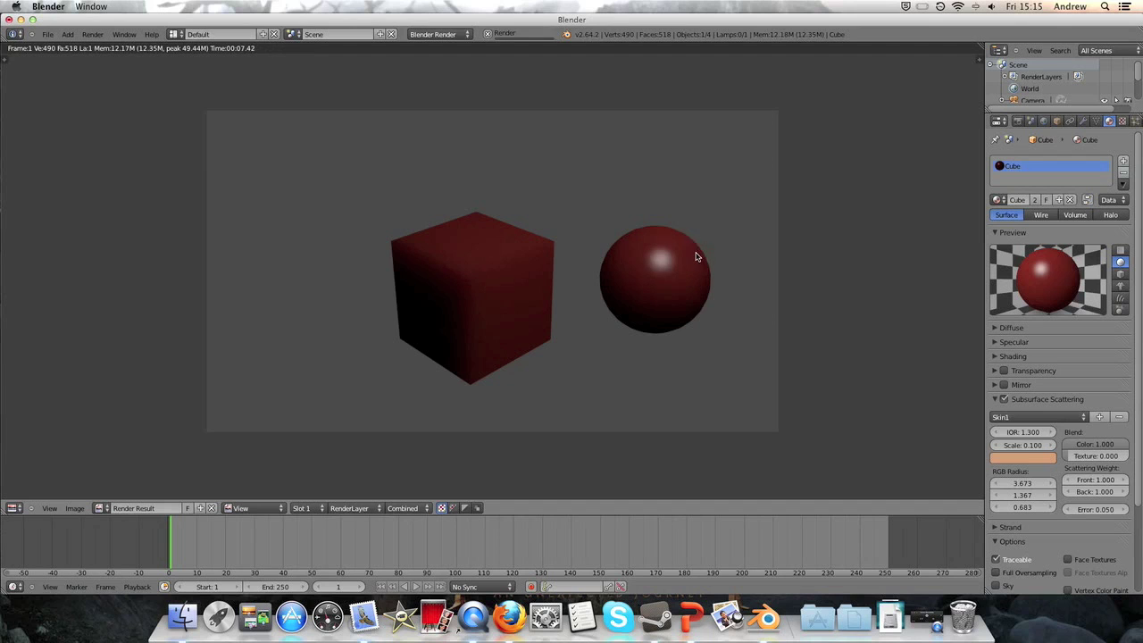
pyautogui.press('Escape')
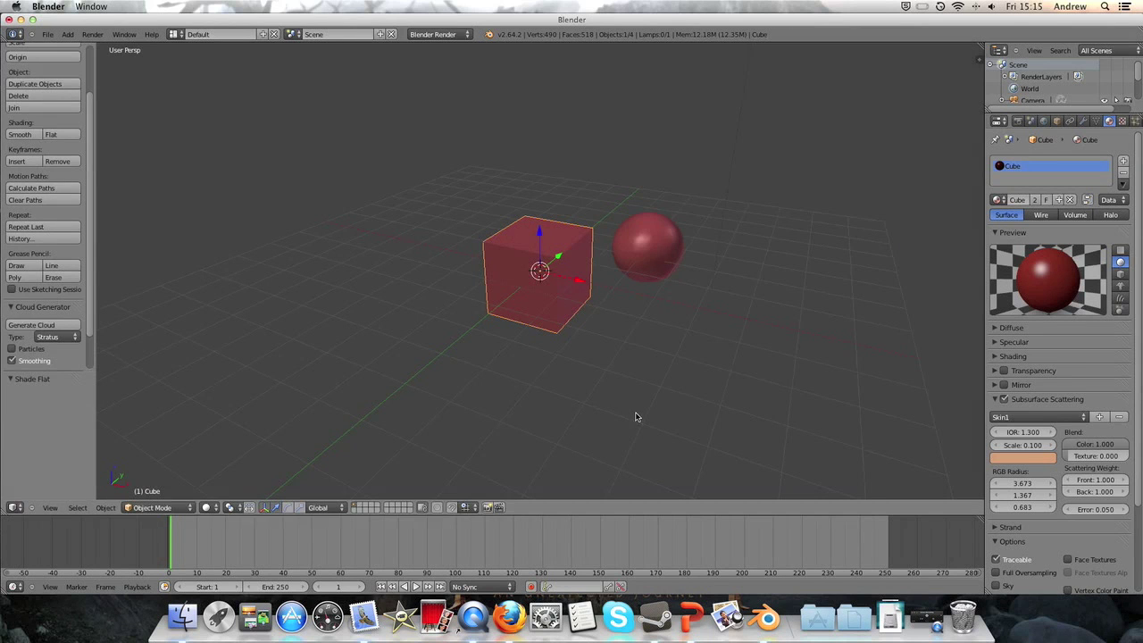
# Look over the subsurface scattering presets, and disable and collapse Subsurface Scattering.
pyautogui.click(1041, 416)
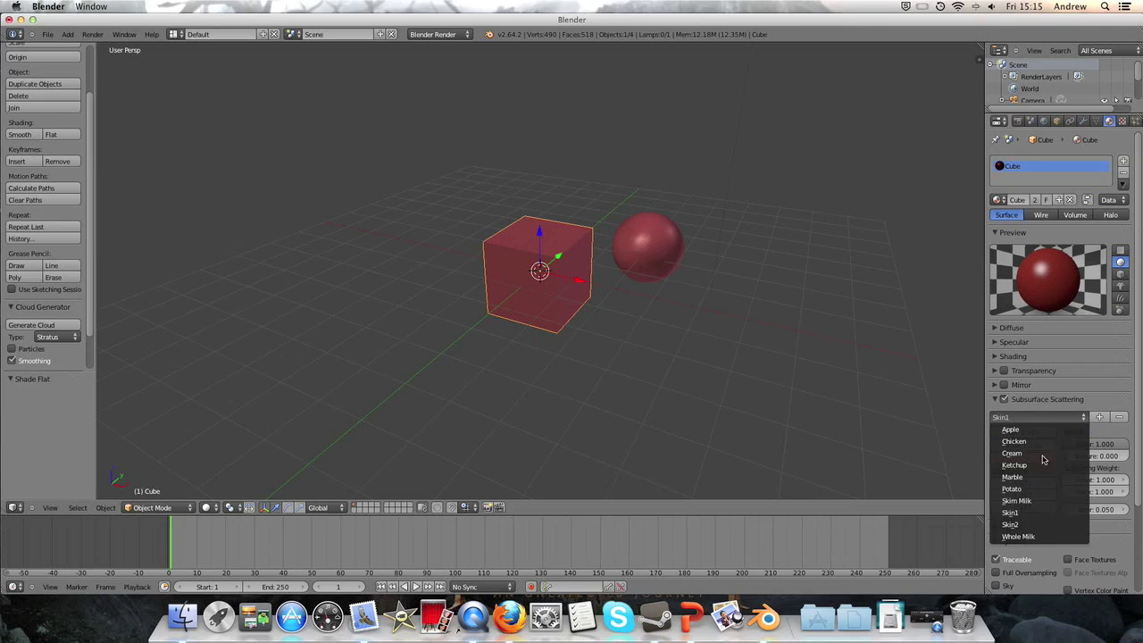
pyautogui.click(1015, 400)
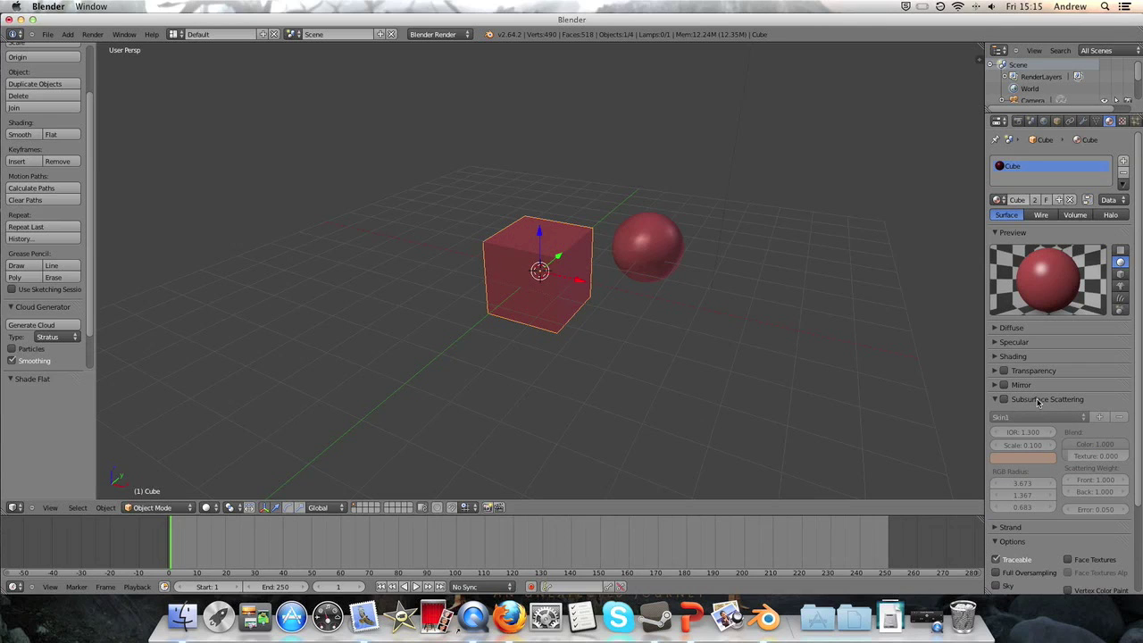
pyautogui.click(1037, 400)
# Review the Strand settings, and collapse both the Strand and Options groups.
pyautogui.click(1034, 414)
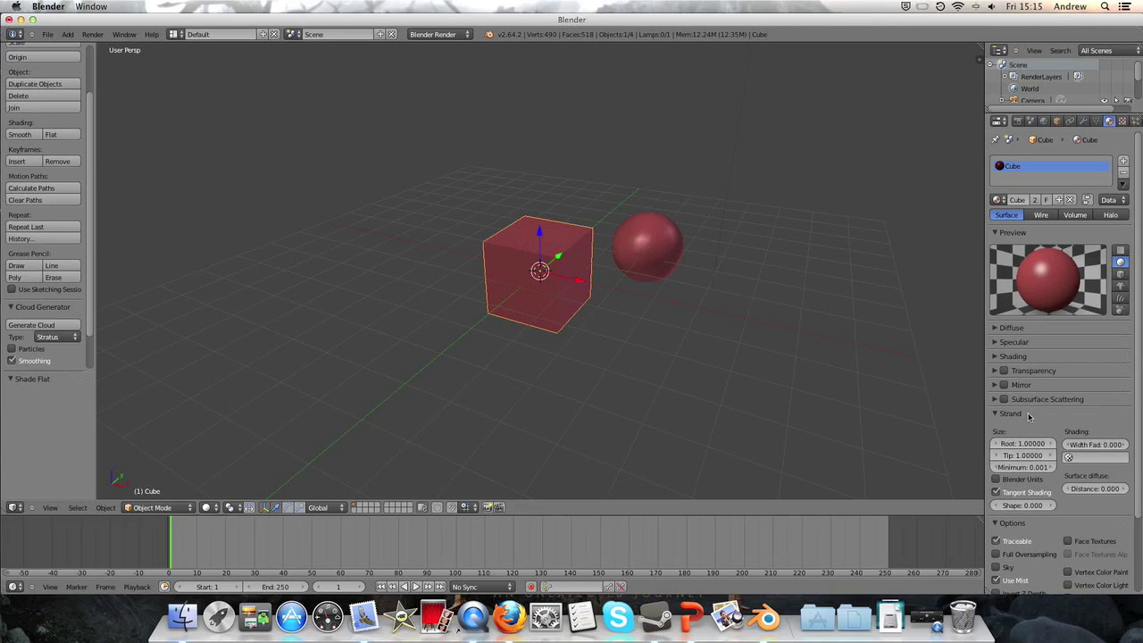
pyautogui.click(1028, 414)
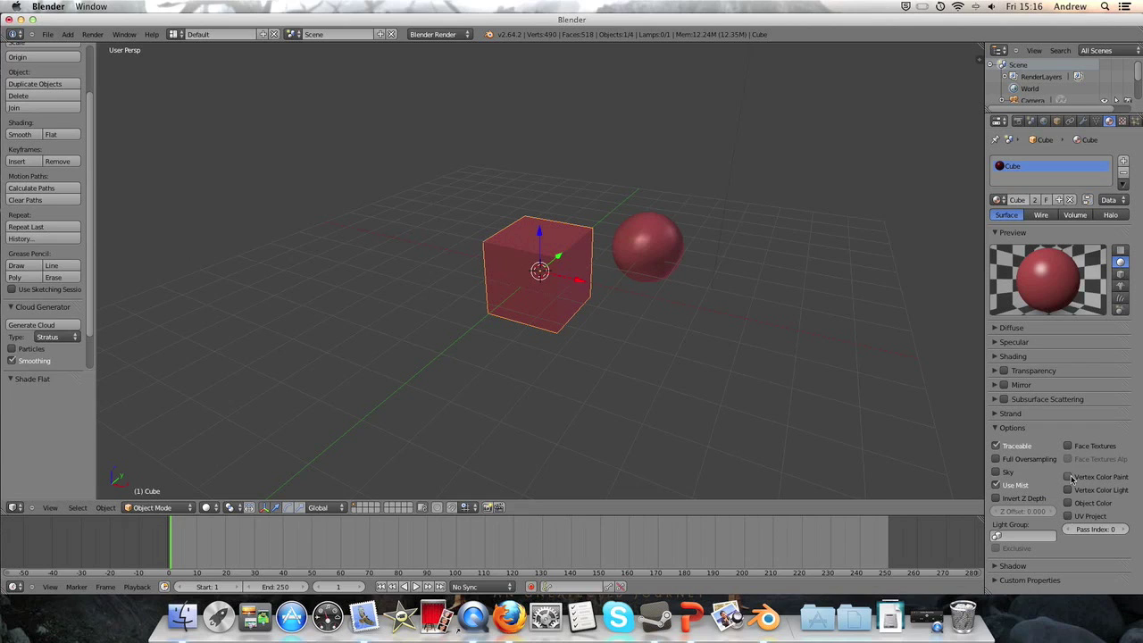
pyautogui.click(1023, 426)
# Toggle shadow receiving off and back on, disable Cast Buffer Shadows, and collapse the Shadow settings.
pyautogui.click(1031, 441)
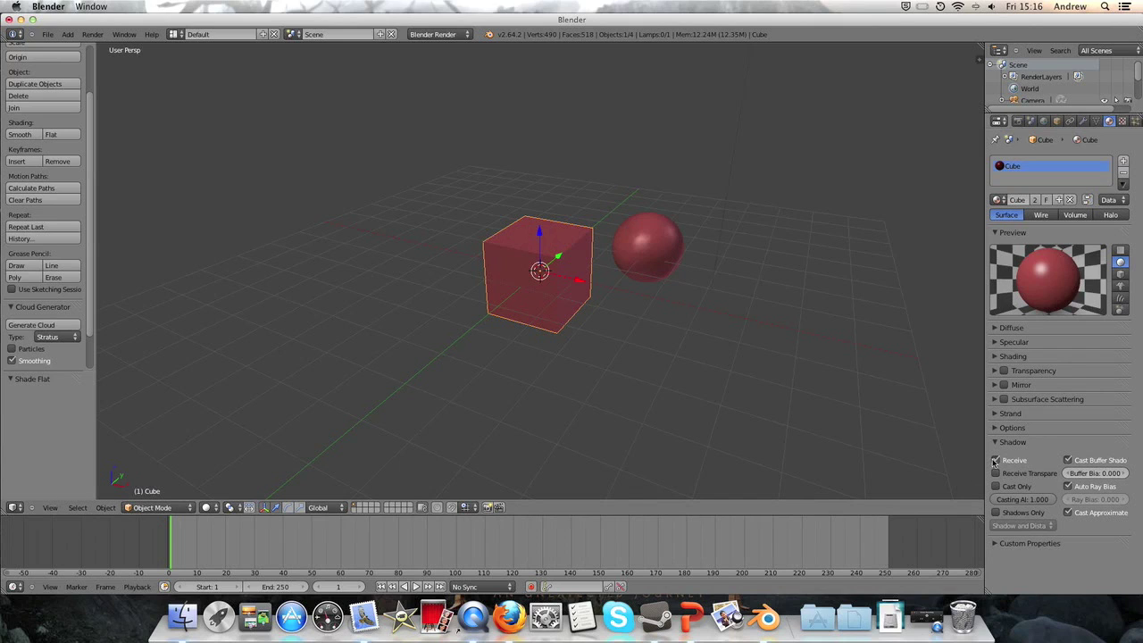
pyautogui.click(994, 461)
pyautogui.click(995, 460)
pyautogui.click(1068, 459)
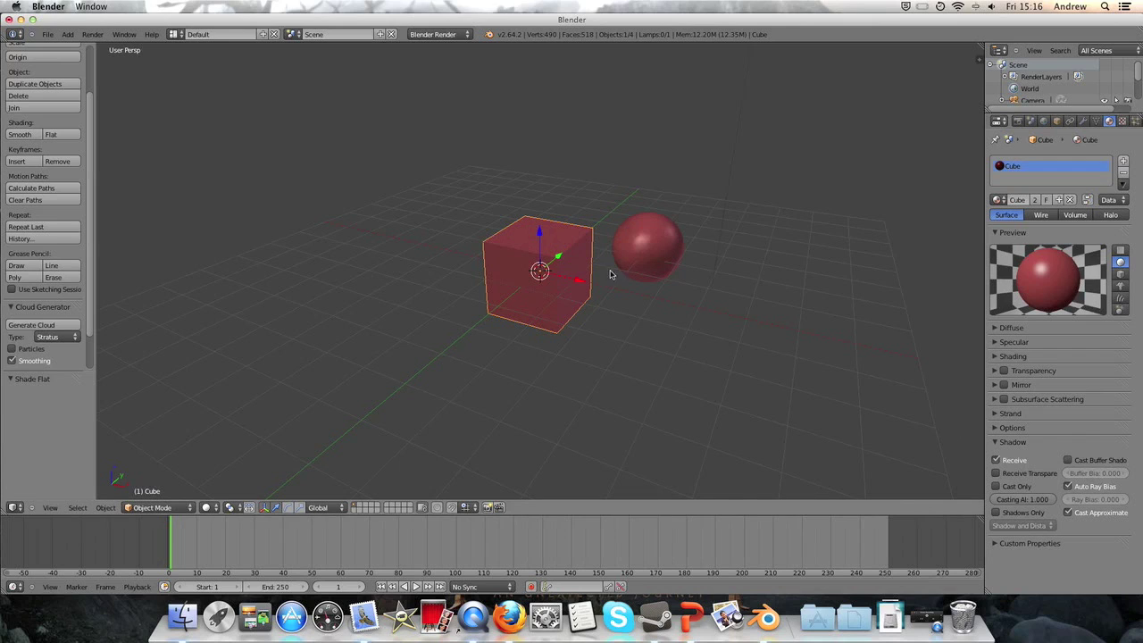
pyautogui.click(1068, 460)
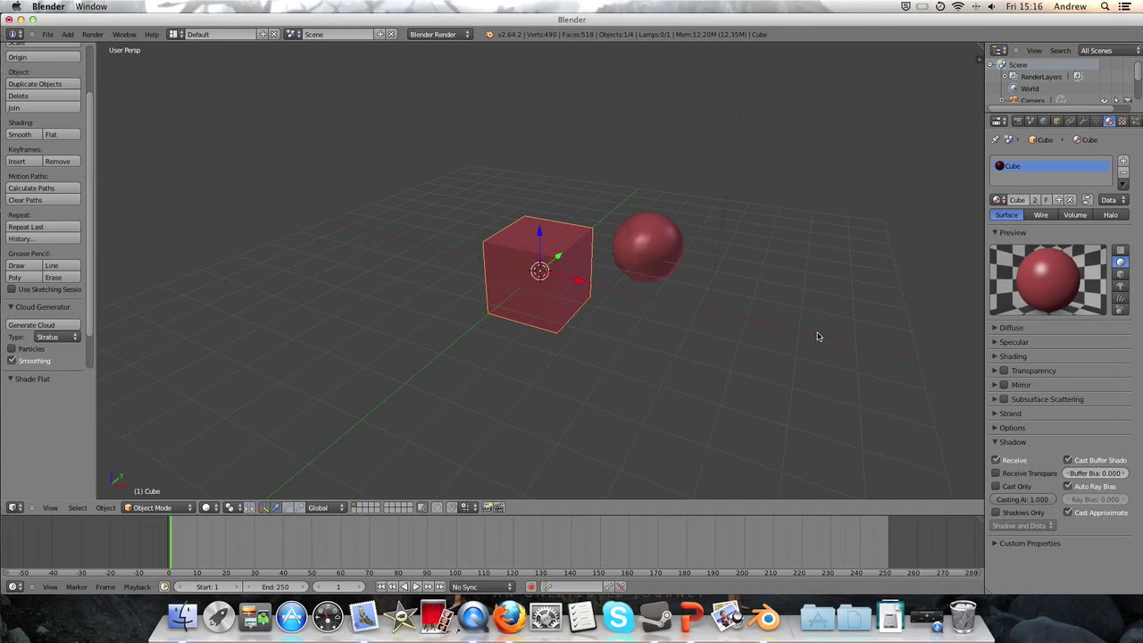
pyautogui.click(1068, 460)
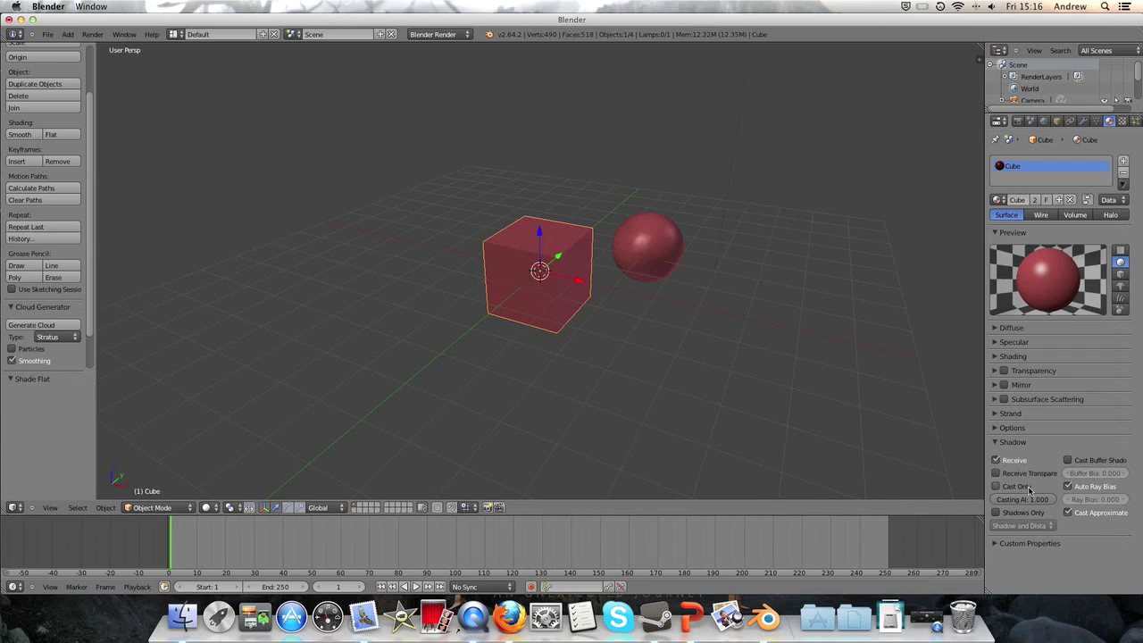
pyautogui.click(1010, 441)
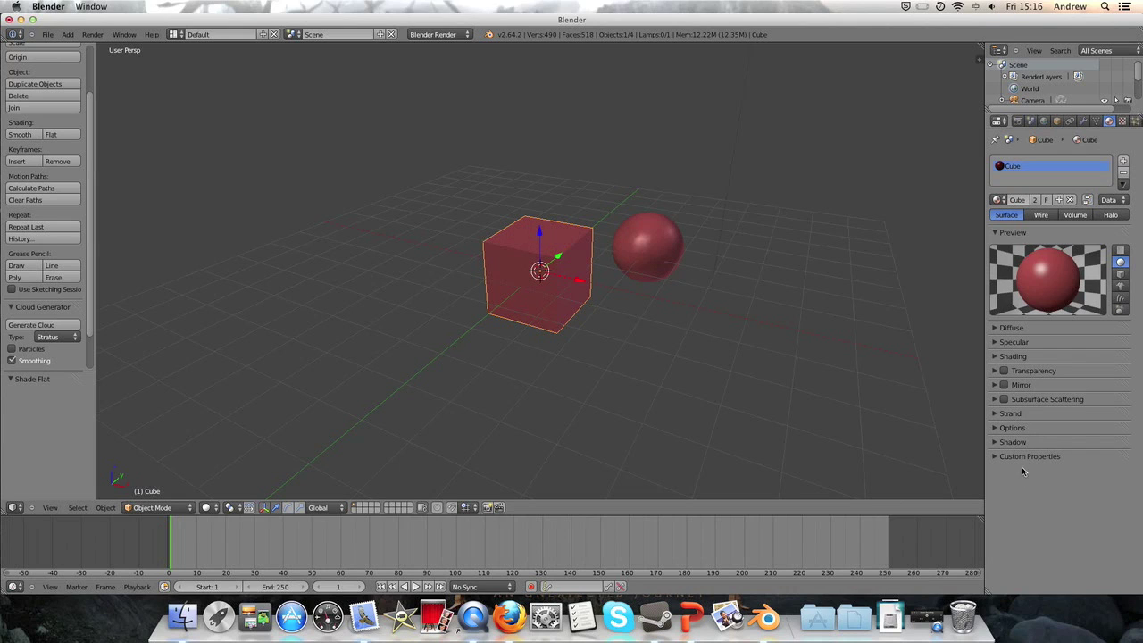
# Give the sphere its own separate copy of the cube's shared material and expand its Diffuse settings.
pyautogui.scroll(10, 768, 384)
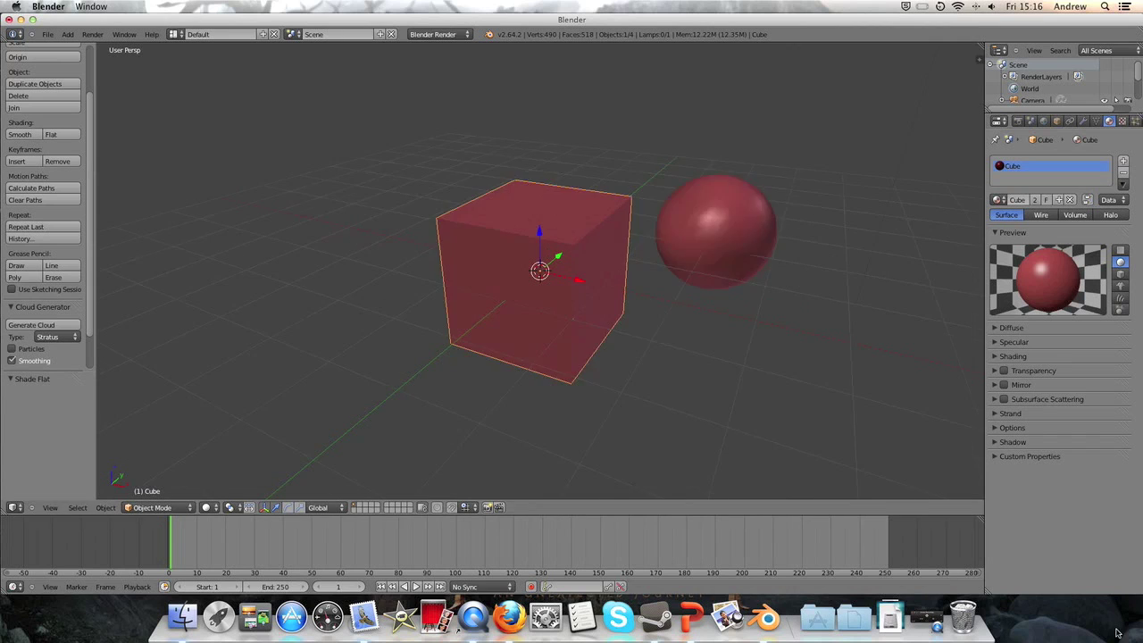
pyautogui.scroll(-6, 754, 379)
pyautogui.scroll(-5, 755, 379)
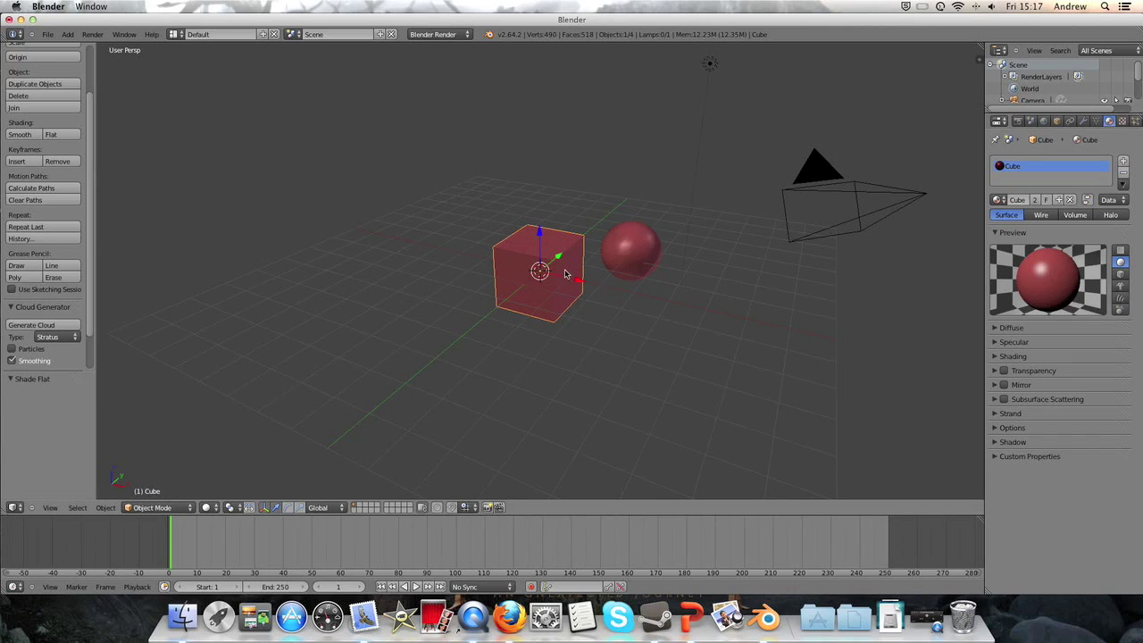
pyautogui.rightClick(629, 245)
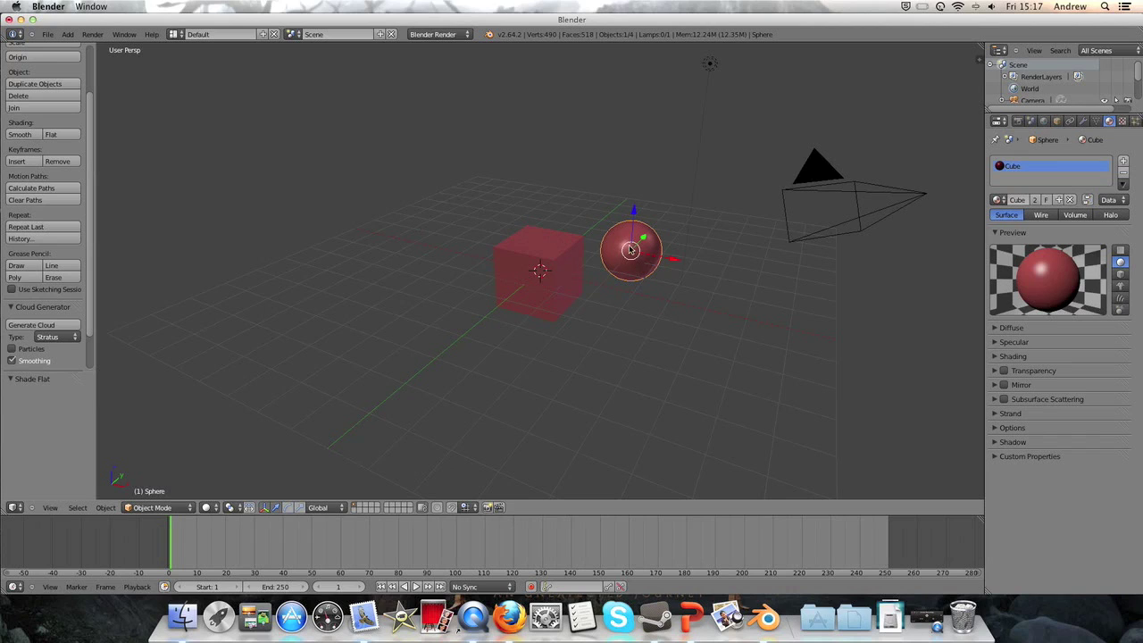
pyautogui.click(1059, 202)
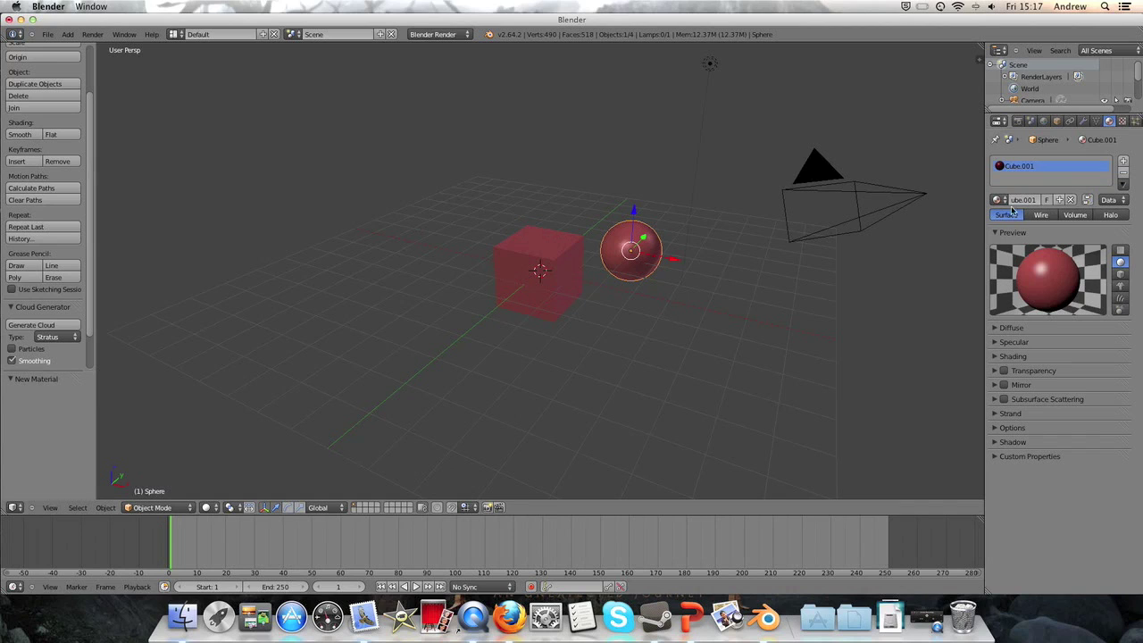
pyautogui.click(1014, 329)
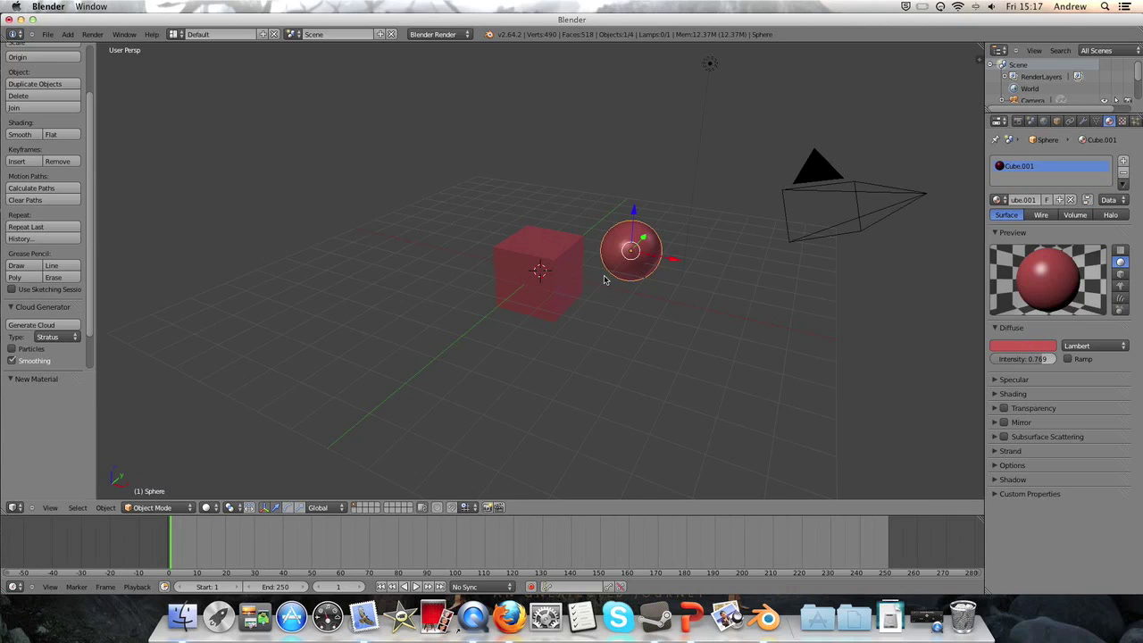
# Change the diffuse colour of the sphere's separate material to blue-violet.
pyautogui.click(1022, 347)
pyautogui.click(1007, 234)
pyautogui.moveTo(1007, 233); pyautogui.dragTo(1026, 218)
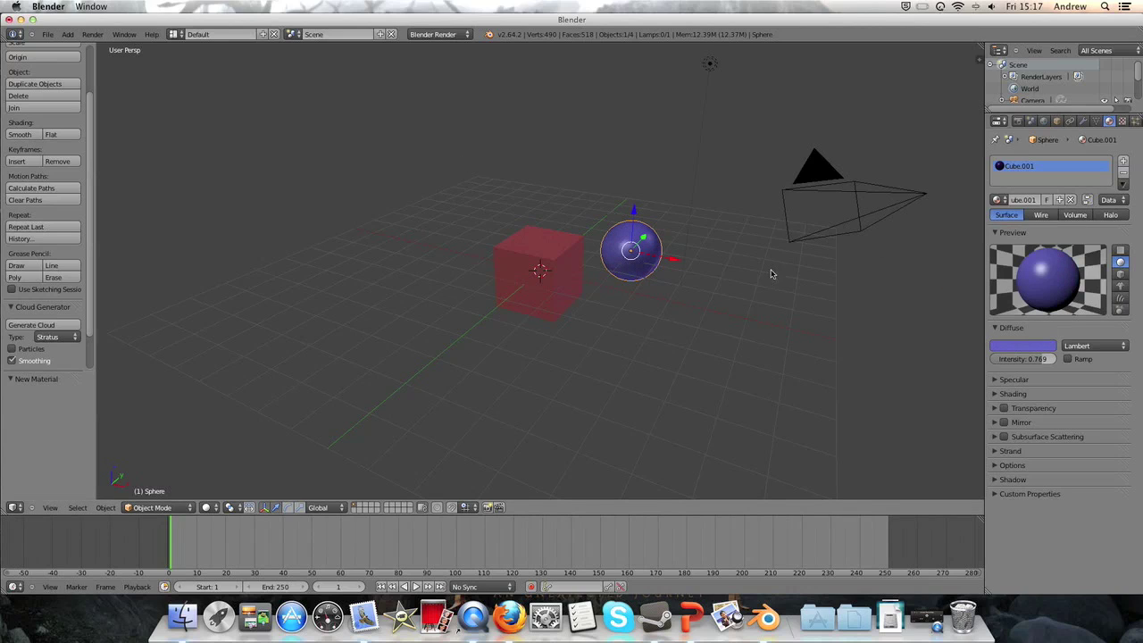
# Render a still image to compare the red cube with the blue-violet sphere, and return to the 3D view.
pyautogui.click(92, 33)
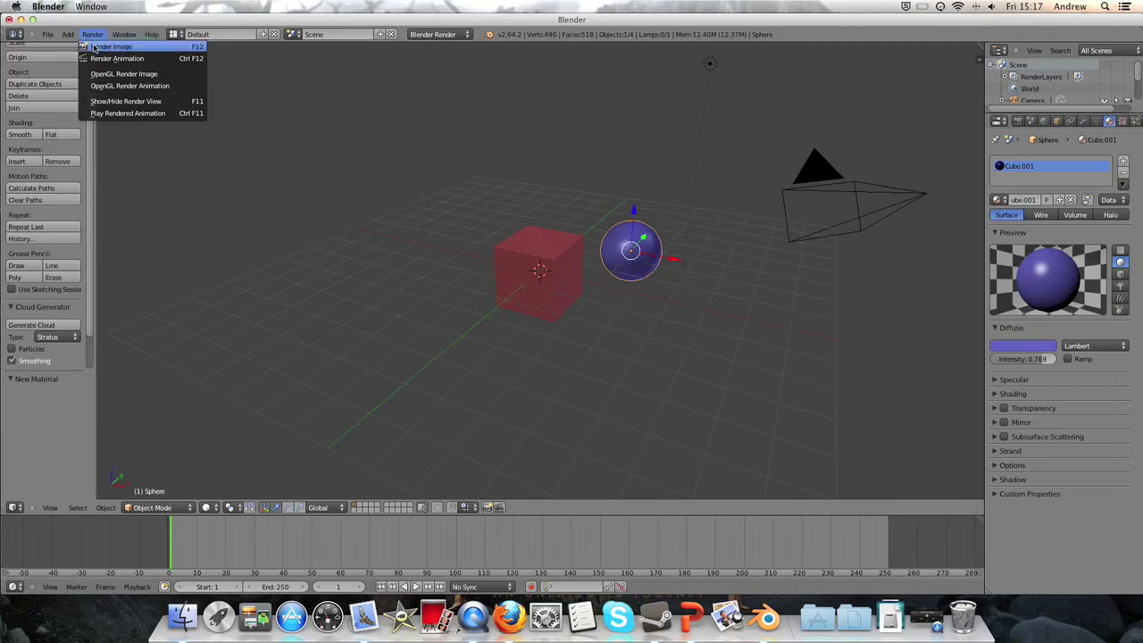
pyautogui.click(99, 50)
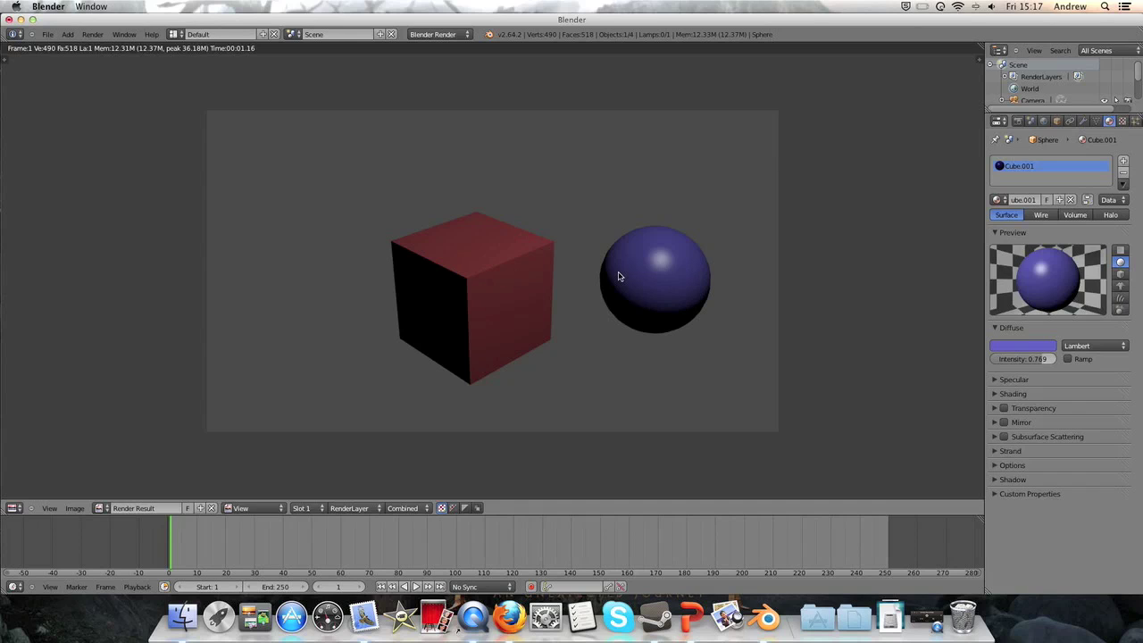
pyautogui.press('Escape')
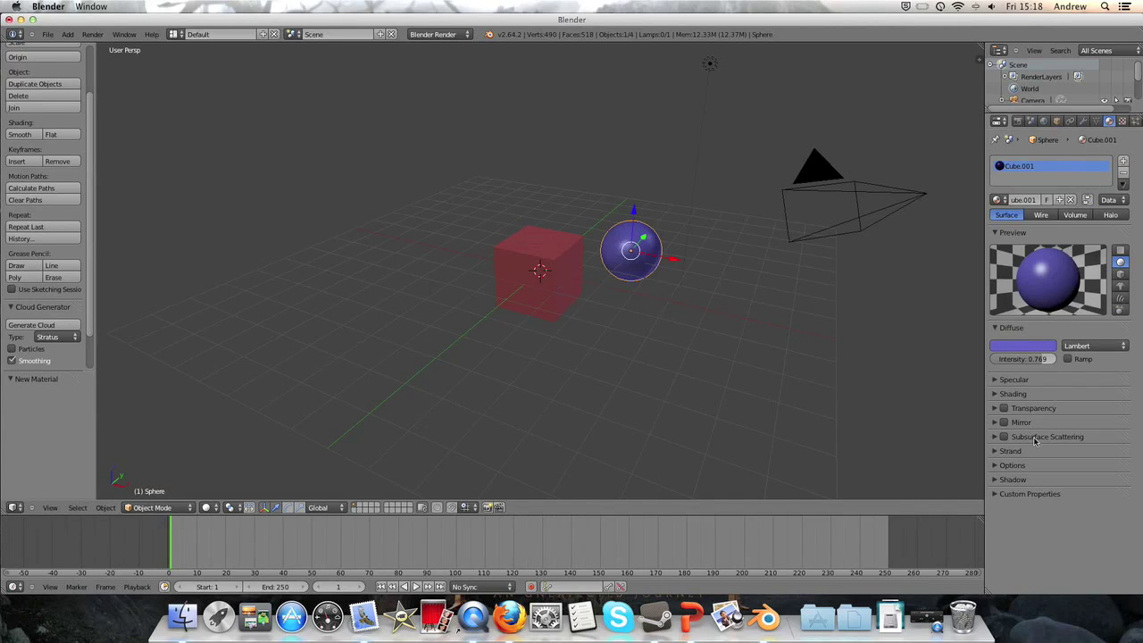
# Put the sphere into Edit Mode with face selection active.
pyautogui.click(160, 507)
pyautogui.click(162, 496)
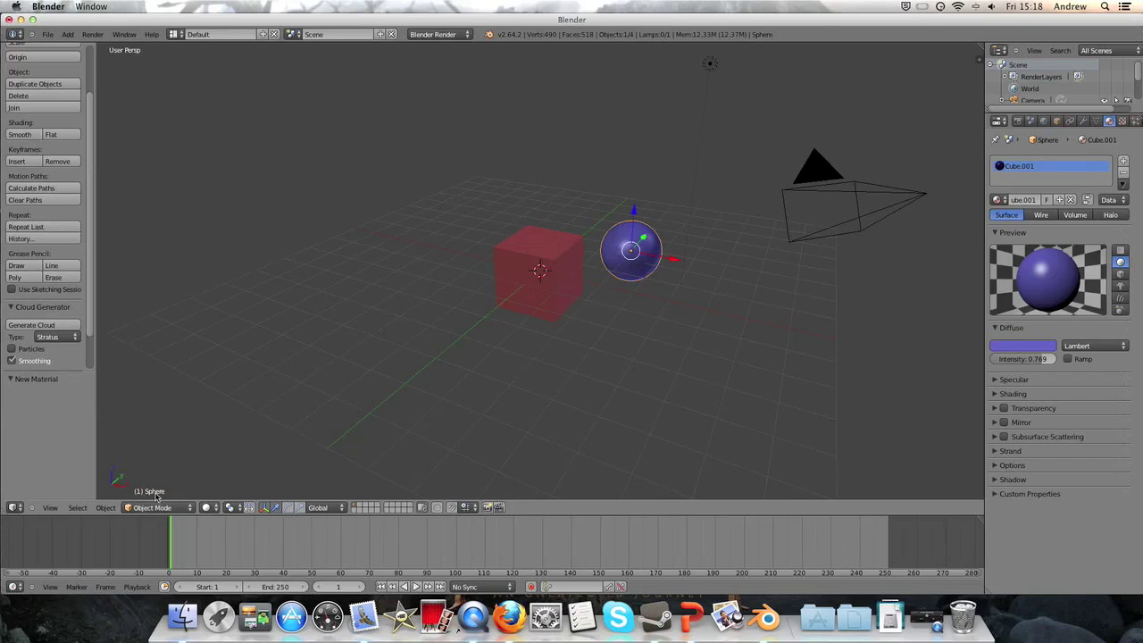
pyautogui.click(159, 507)
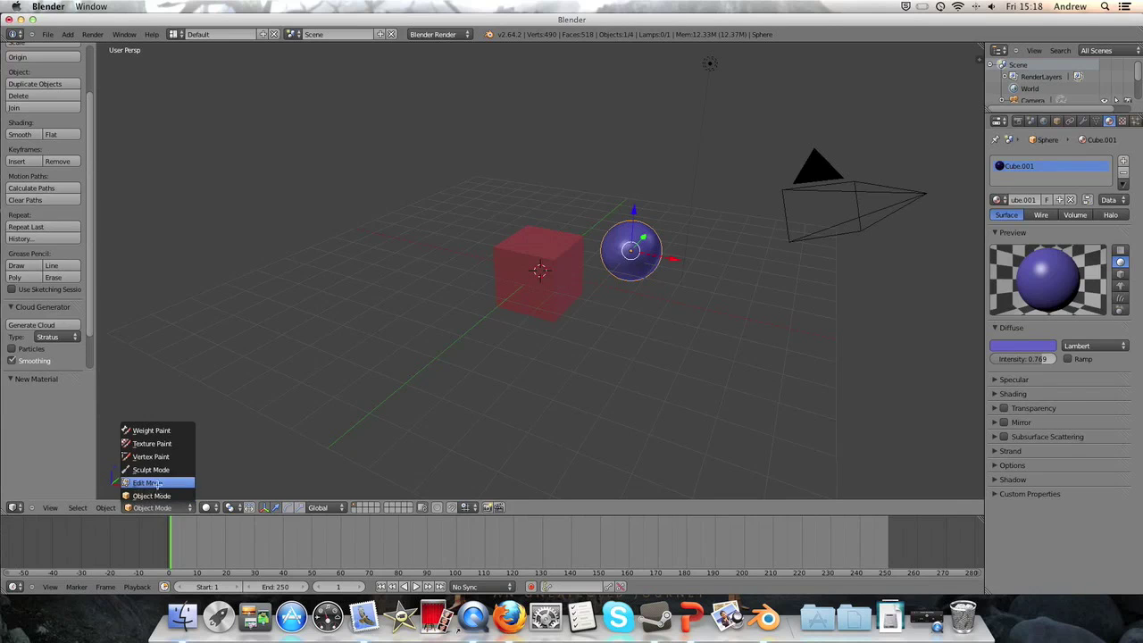
pyautogui.click(148, 482)
pyautogui.scroll(2, 745, 290)
pyautogui.scroll(4, 745, 290)
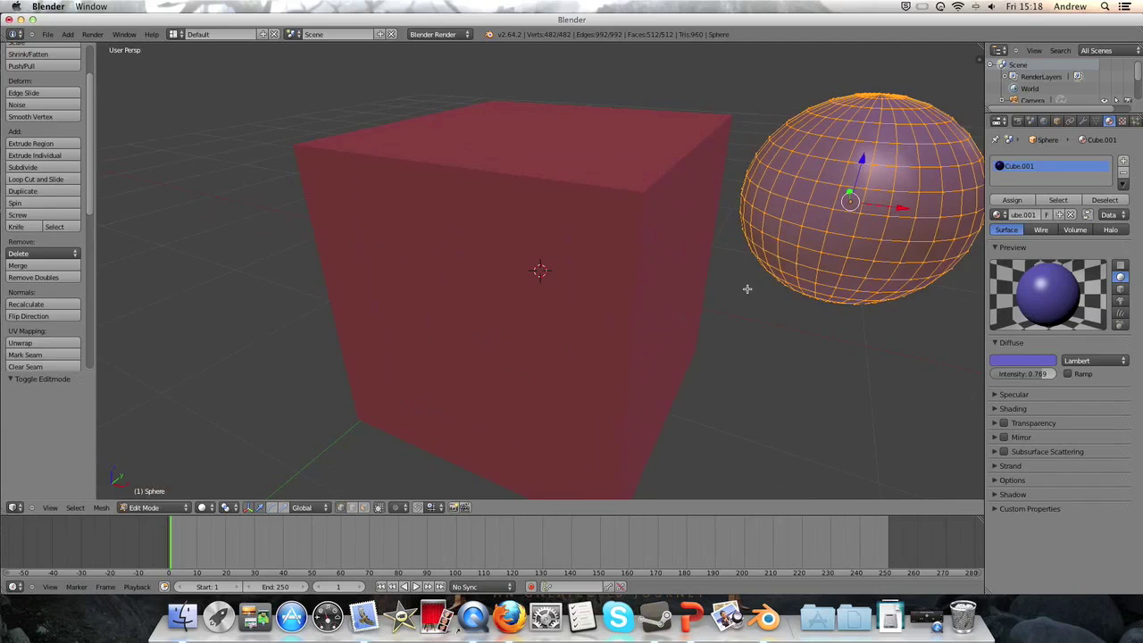
pyautogui.press('KP_Decimal')
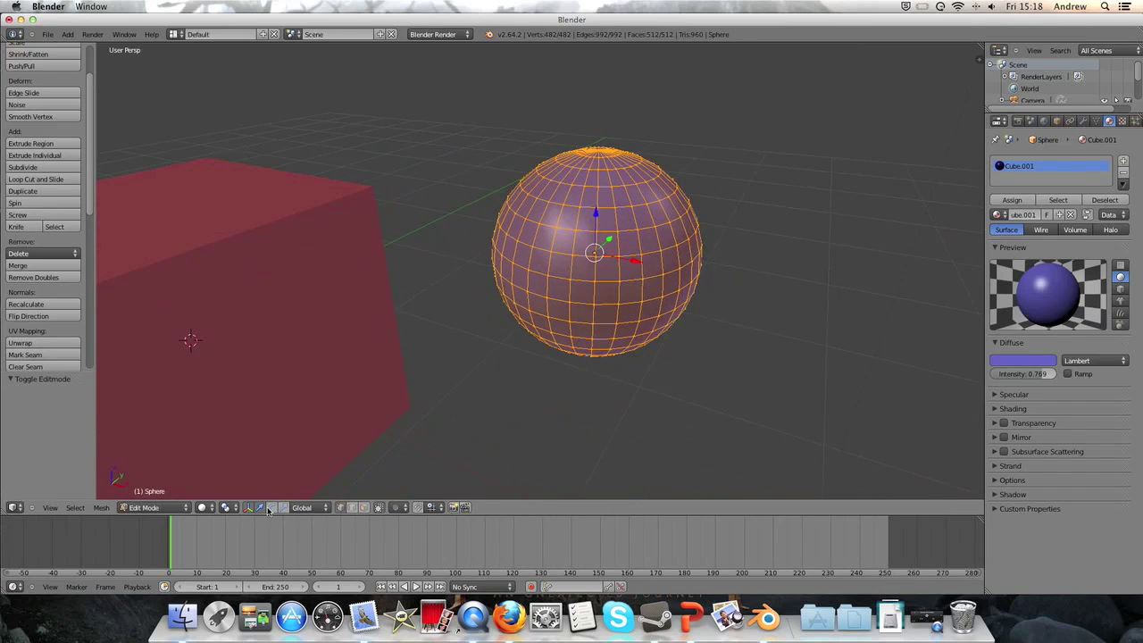
pyautogui.click(364, 507)
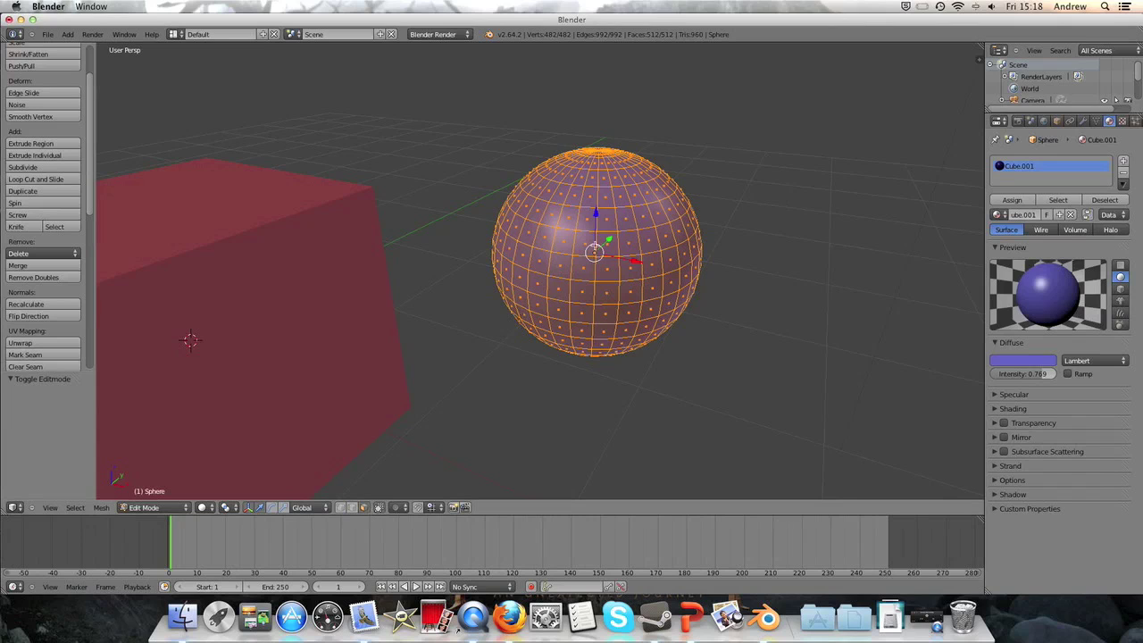
# Select a block of ten adjacent faces, two rows of five, on the upper front of the sphere.
pyautogui.rightClick(587, 223)
pyautogui.keyDown('shift'); pyautogui.rightClick(608, 221); pyautogui.keyUp('shift')
pyautogui.keyDown('shift'); pyautogui.rightClick(628, 219); pyautogui.keyUp('shift')
pyautogui.keyDown('shift'); pyautogui.rightClick(657, 216); pyautogui.keyUp('shift')
pyautogui.keyDown('shift'); pyautogui.rightClick(645, 224); pyautogui.keyUp('shift')
pyautogui.keyDown('shift'); pyautogui.rightClick(647, 253); pyautogui.keyUp('shift')
pyautogui.keyDown('shift'); pyautogui.rightClick(665, 241); pyautogui.keyUp('shift')
pyautogui.keyDown('shift'); pyautogui.rightClick(630, 248); pyautogui.keyUp('shift')
pyautogui.keyDown('shift'); pyautogui.rightClick(611, 248); pyautogui.keyUp('shift')
pyautogui.keyDown('shift'); pyautogui.rightClick(588, 247); pyautogui.keyUp('shift')
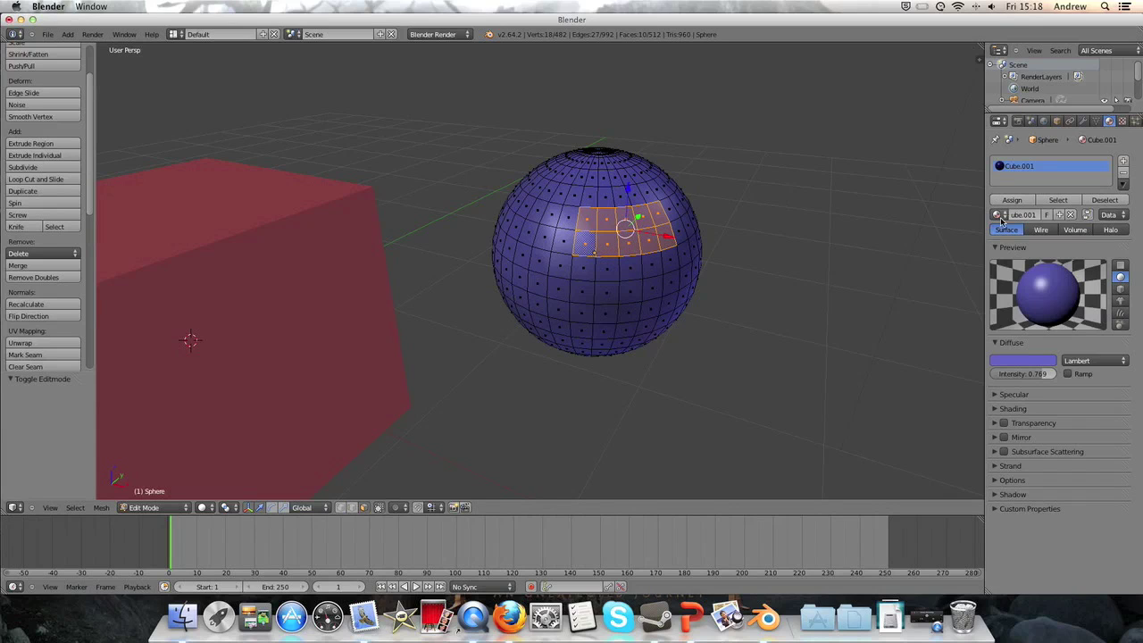
# Add a second material slot to the sphere, link the existing Cube material to it, and assign it to the selected faces.
pyautogui.click(1123, 161)
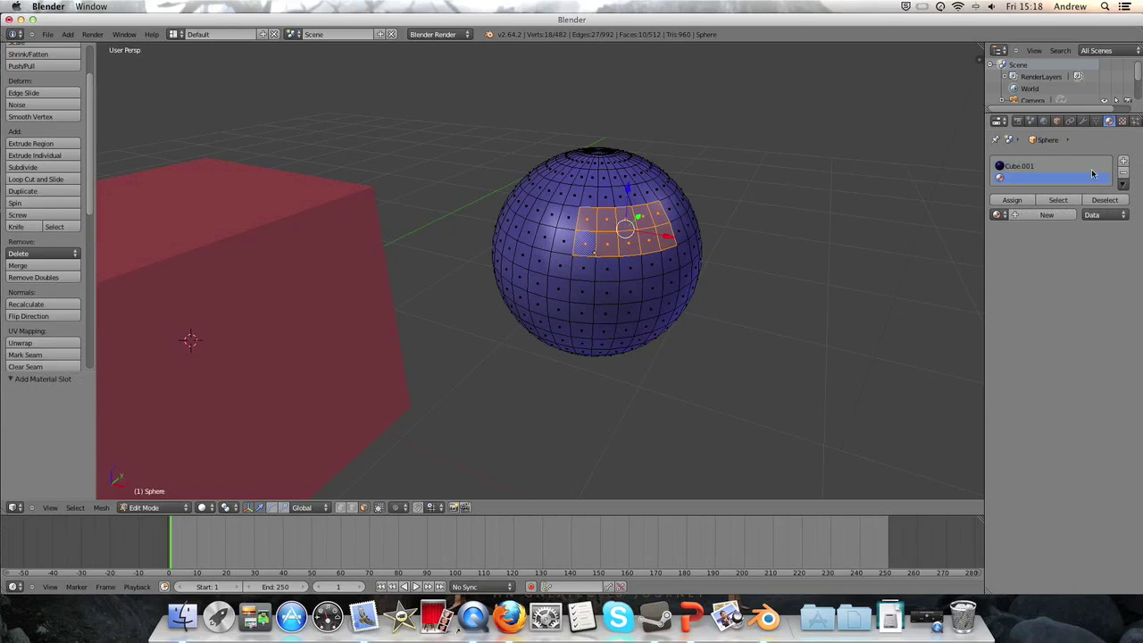
pyautogui.click(998, 214)
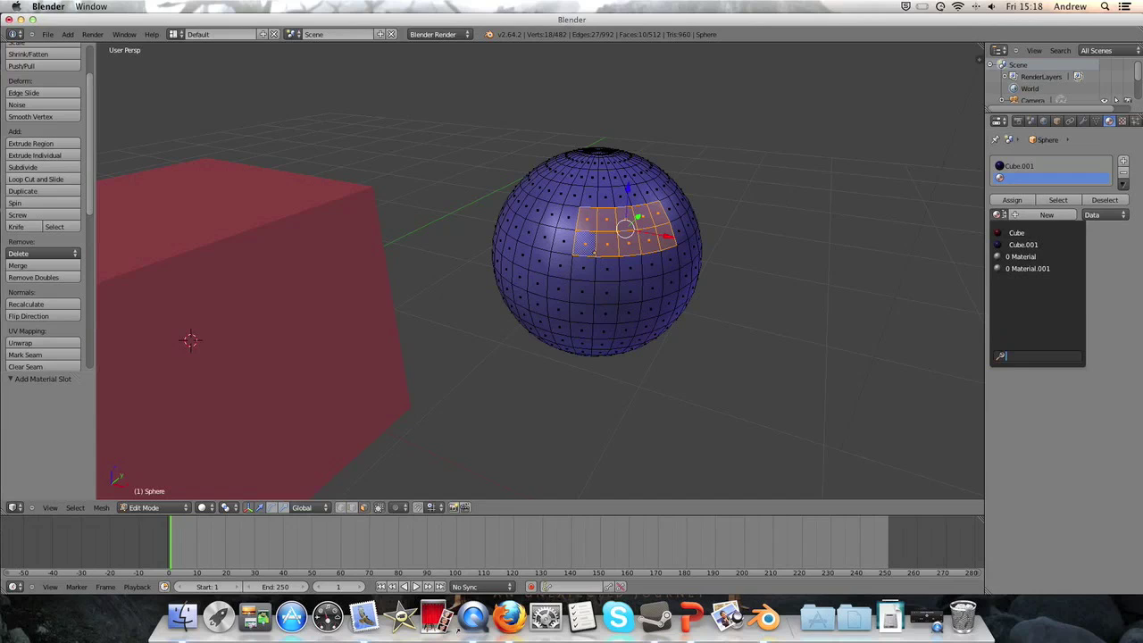
pyautogui.click(1024, 232)
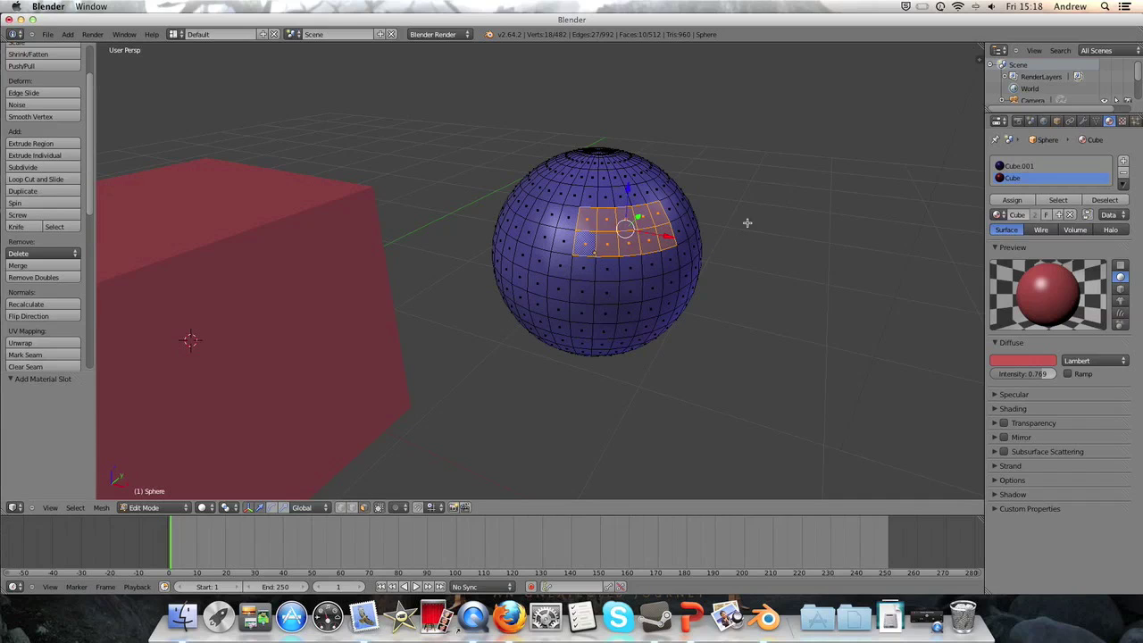
pyautogui.click(1011, 200)
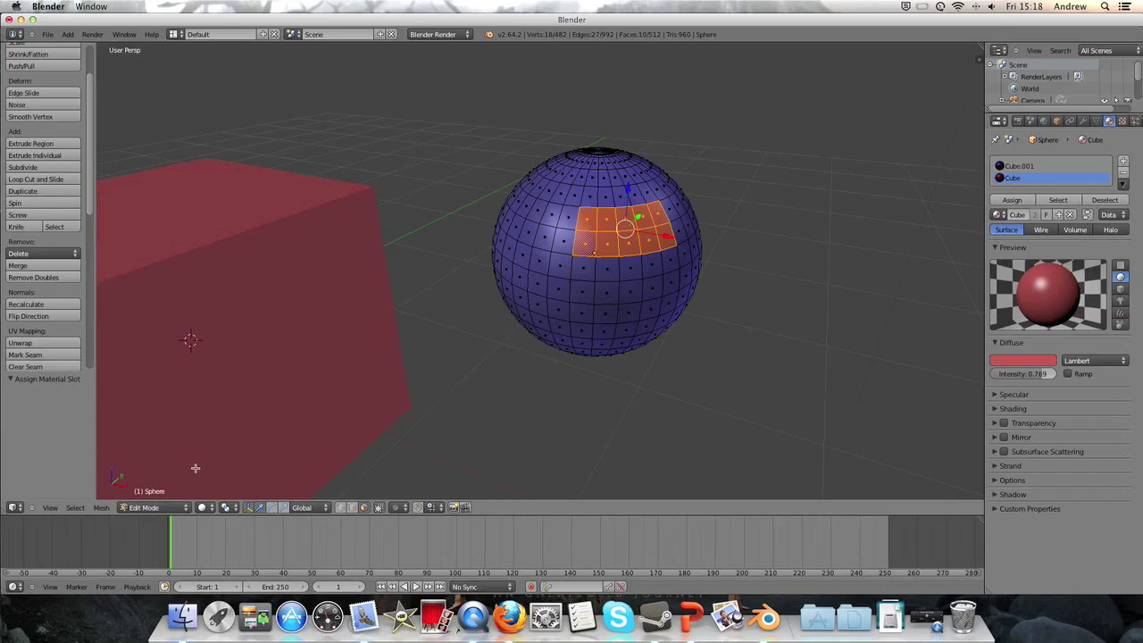
# Return the sphere to Object Mode and render a still image to check its two-material surface, closing the render when finished.
pyautogui.click(175, 508)
pyautogui.click(157, 507)
pyautogui.click(148, 493)
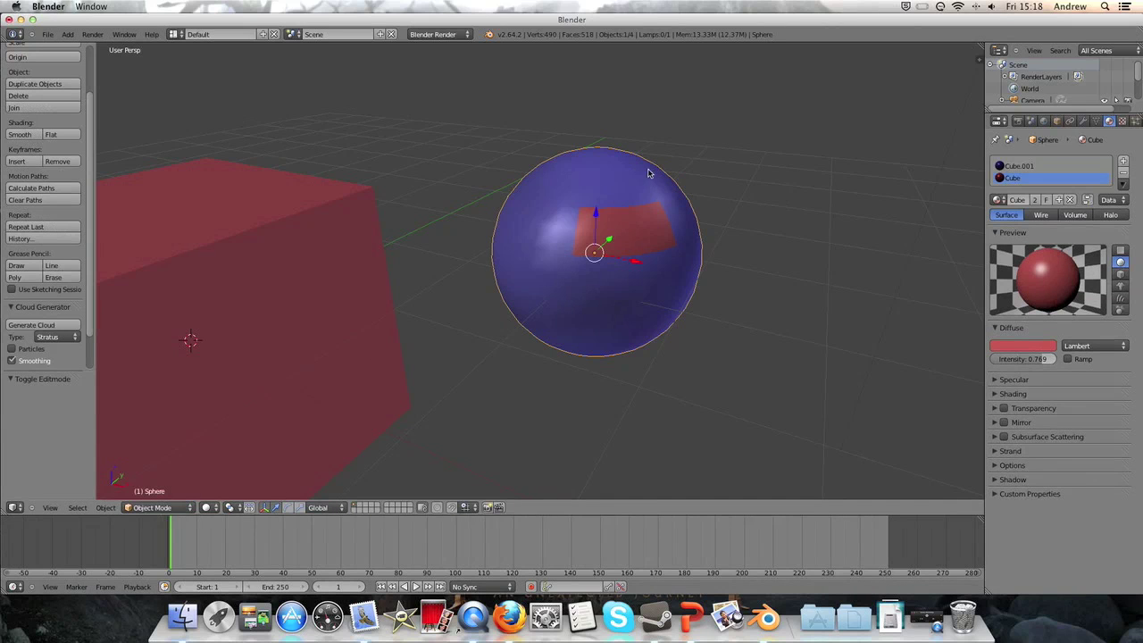
pyautogui.click(92, 35)
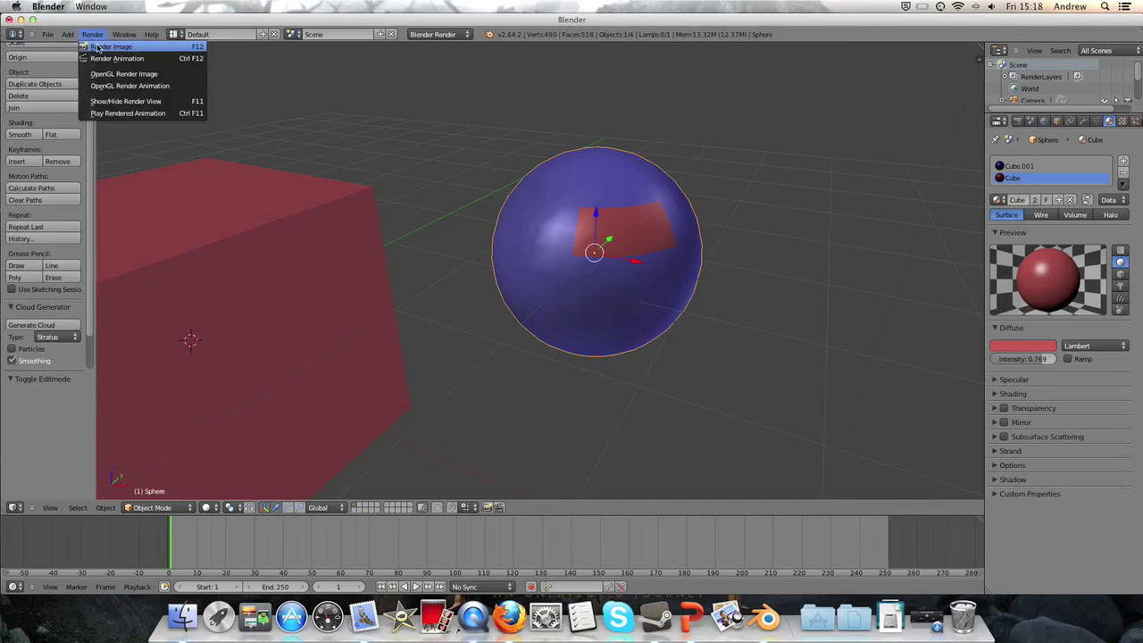
pyautogui.click(112, 49)
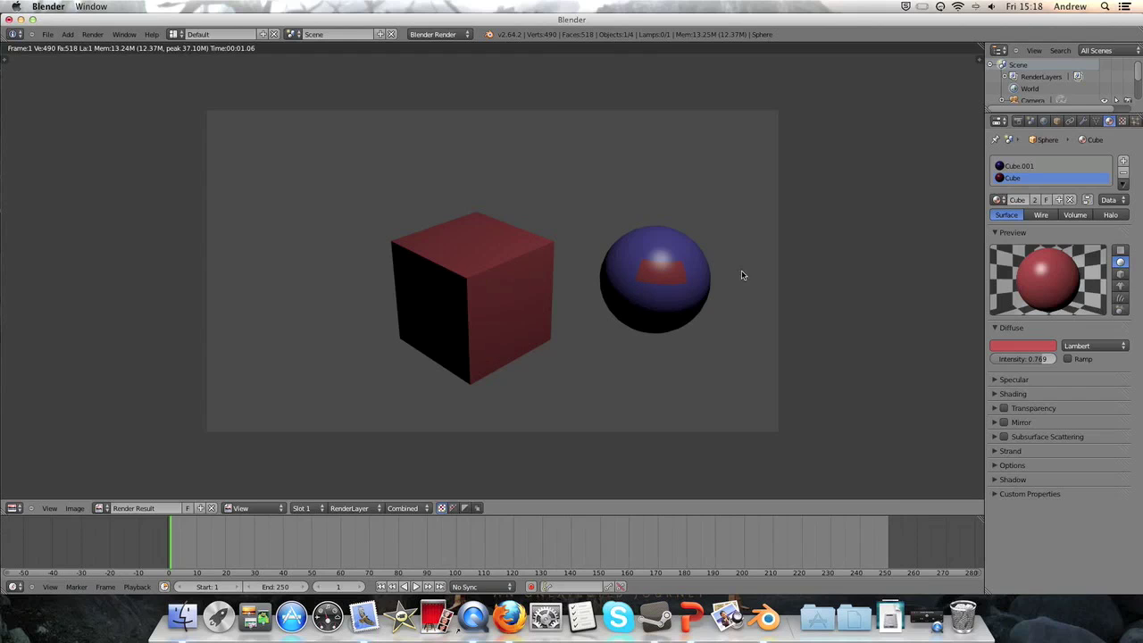
pyautogui.press('Escape')
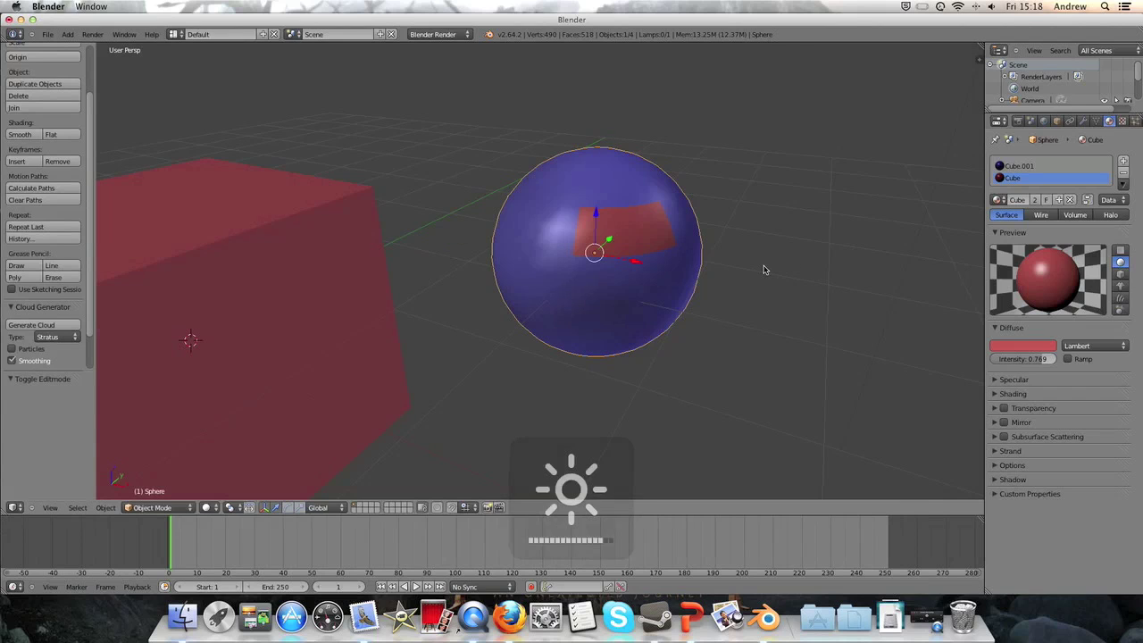